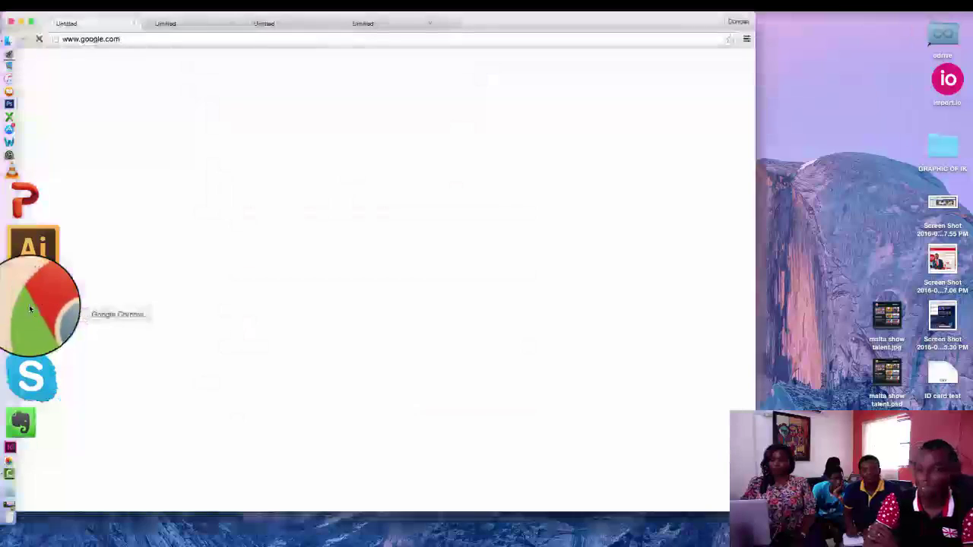
- Search Google for "social media banners vector" in a new browser tab
click(451, 25)
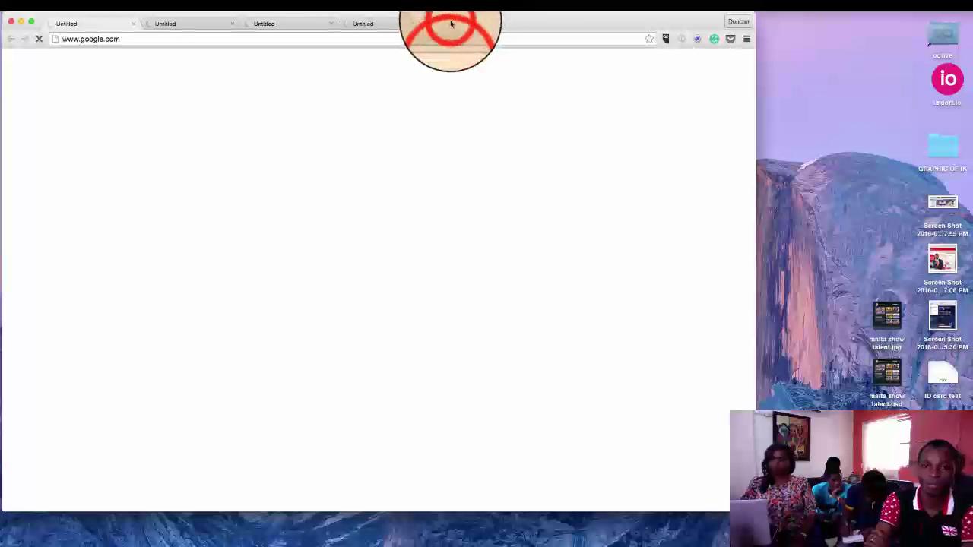
key(Tab)
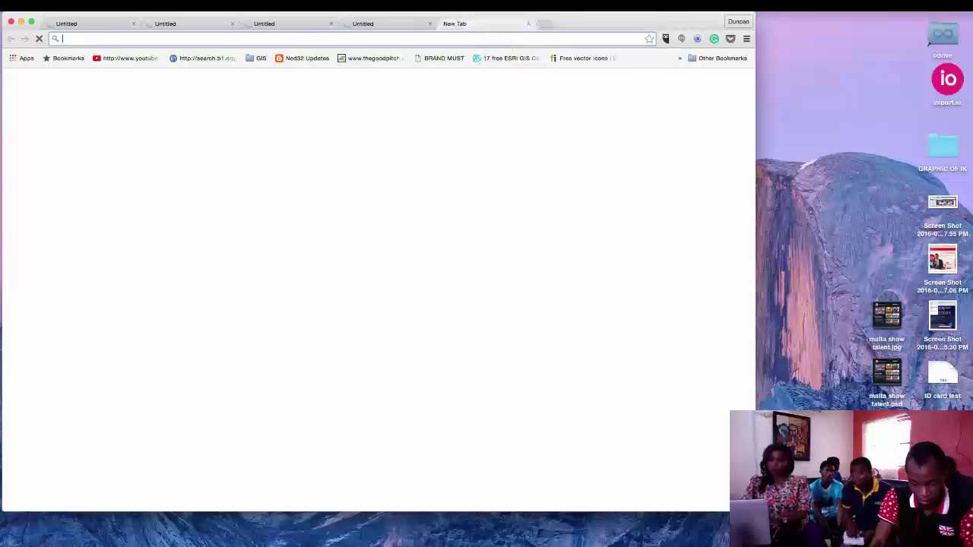
text(social media )
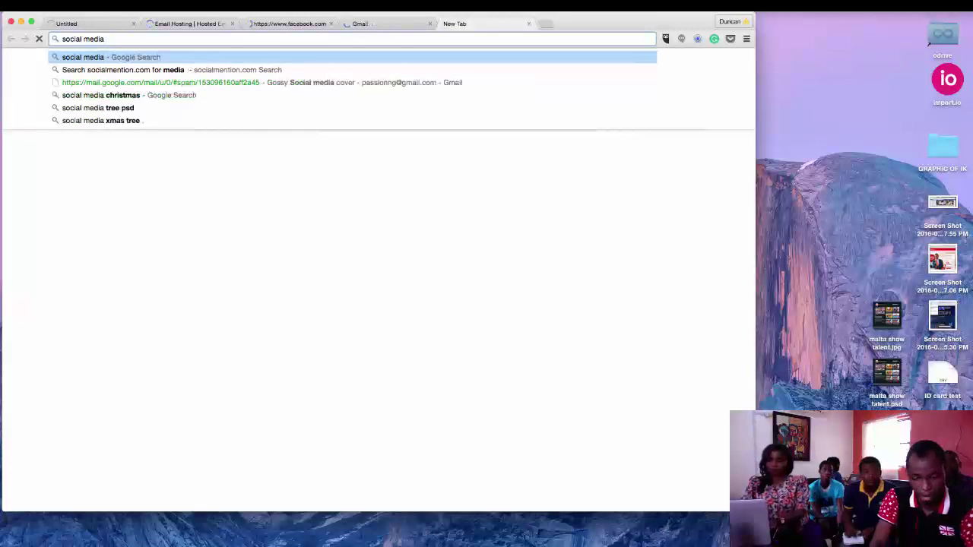
text(banners vect)
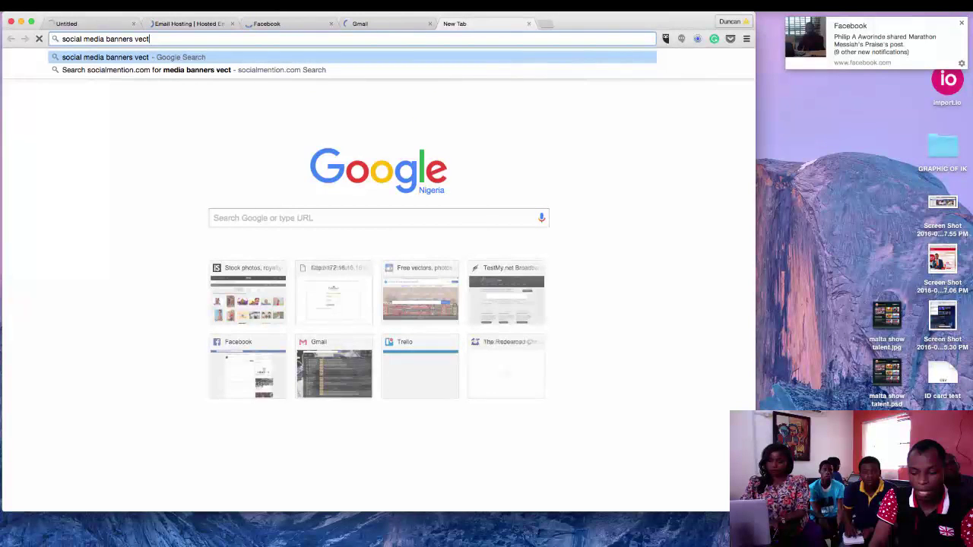
text(or)
key(Return)
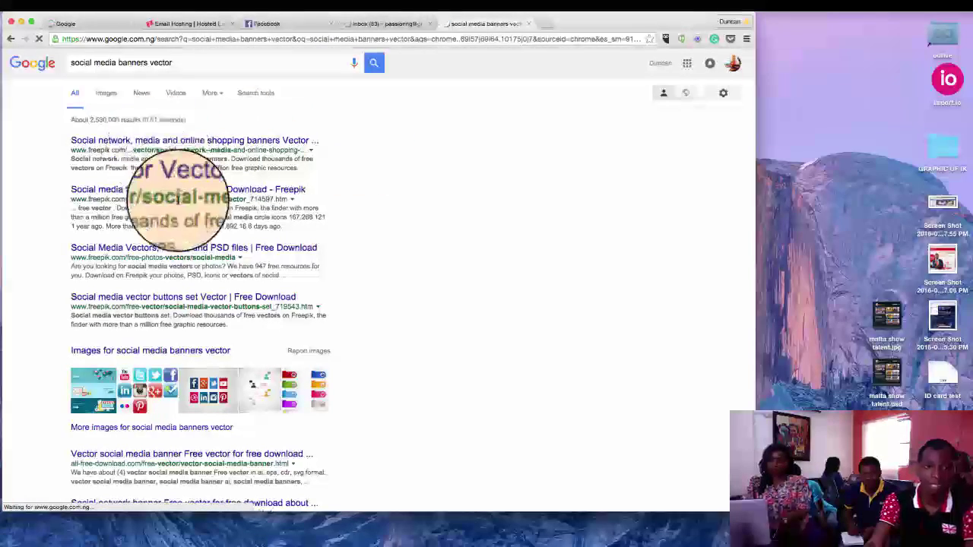
- Look through the search results and open Freepik's "Social network, media and online shopping banners" page
click(181, 63)
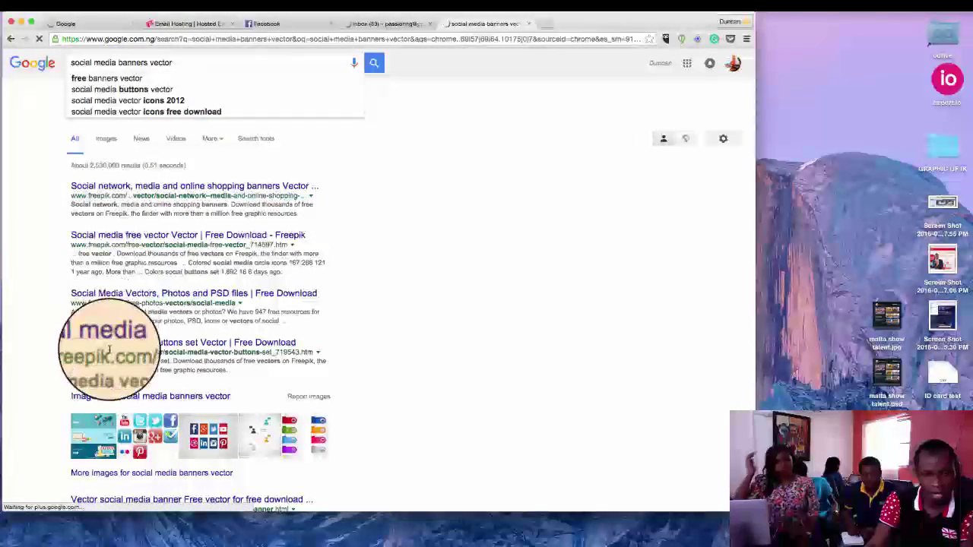
scroll(109, 338, down, 5)
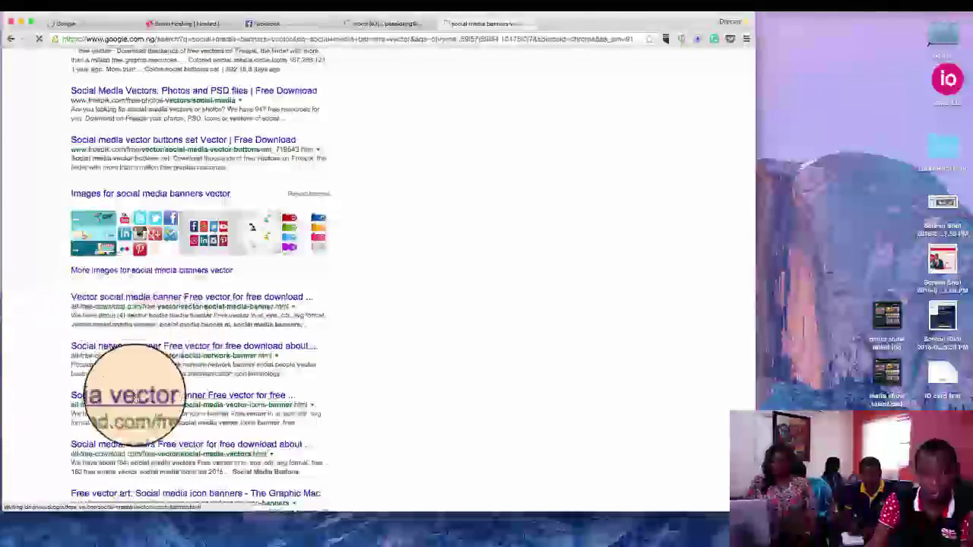
scroll(114, 447, down, 2)
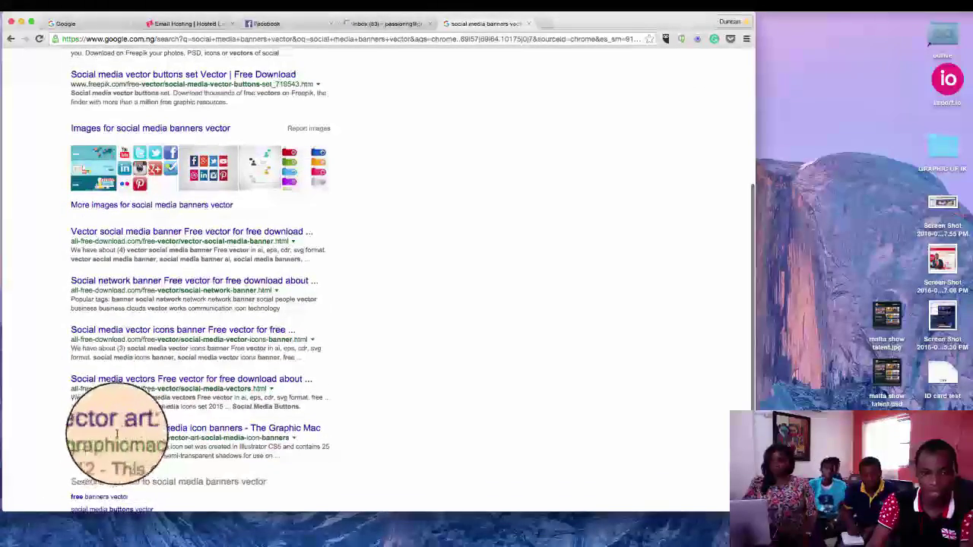
scroll(140, 420, up, 6)
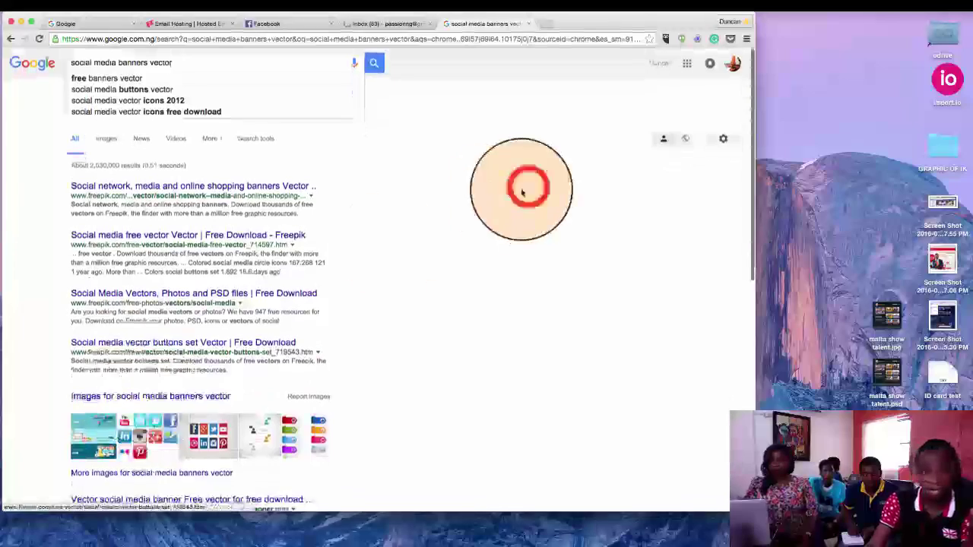
click(149, 191)
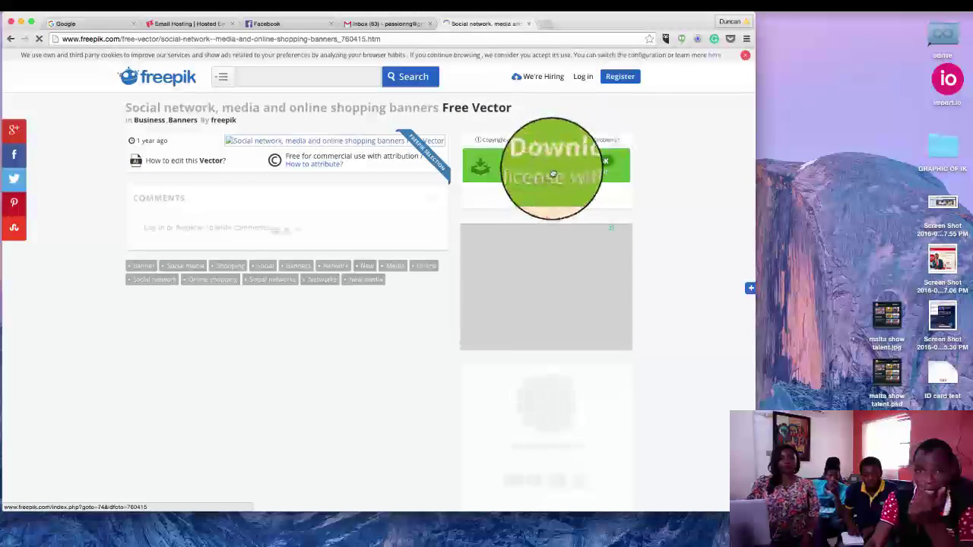
- Switch to Finder, go to the Downloads folder and search for ".zip" files
click(10, 144)
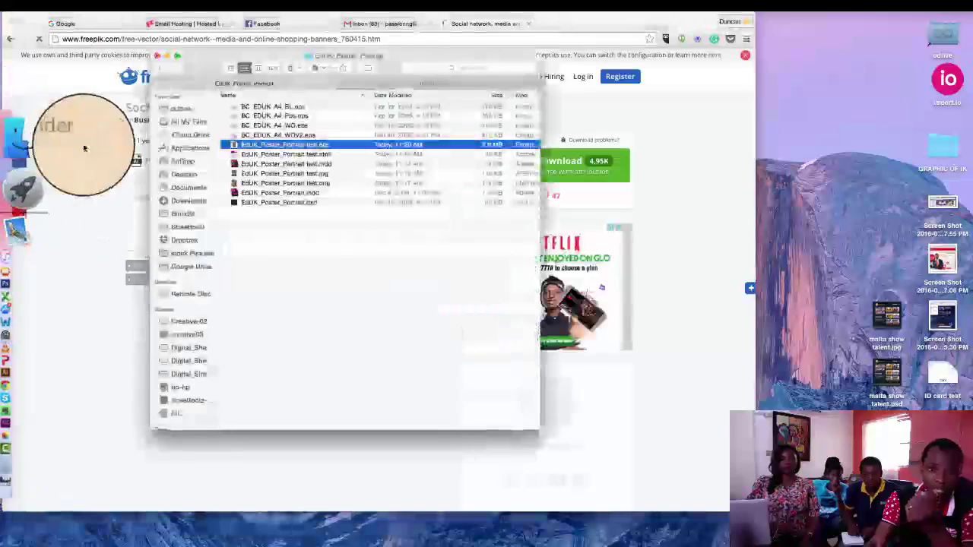
click(188, 200)
click(416, 68)
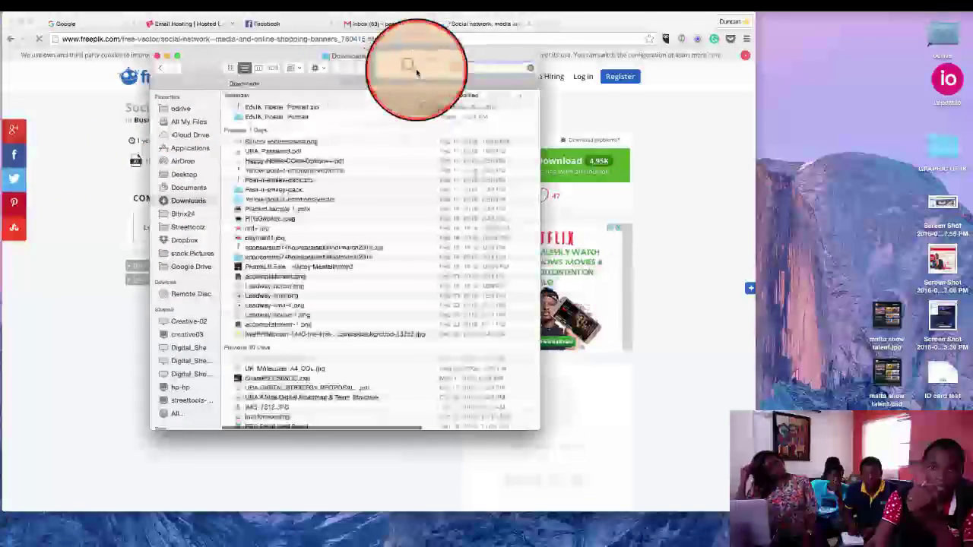
text(.zip)
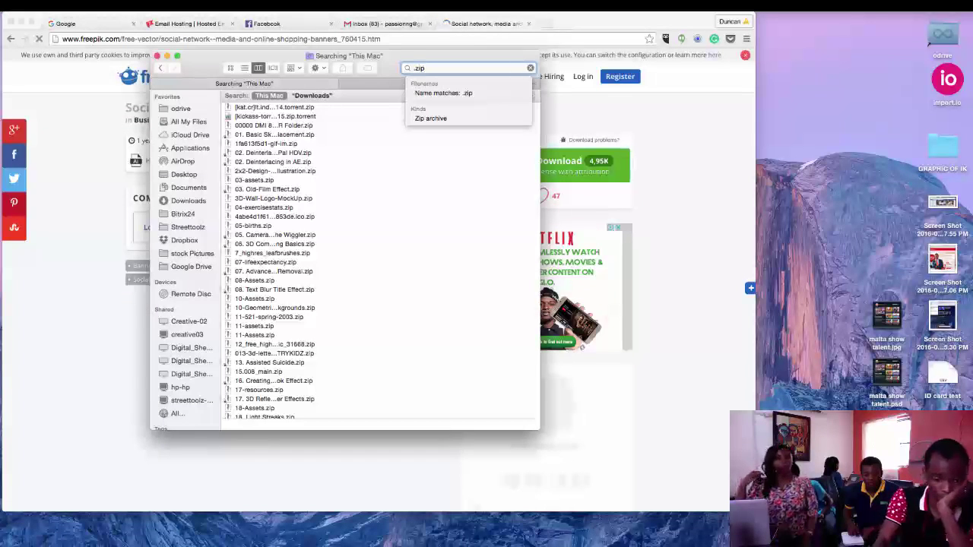
key(Return)
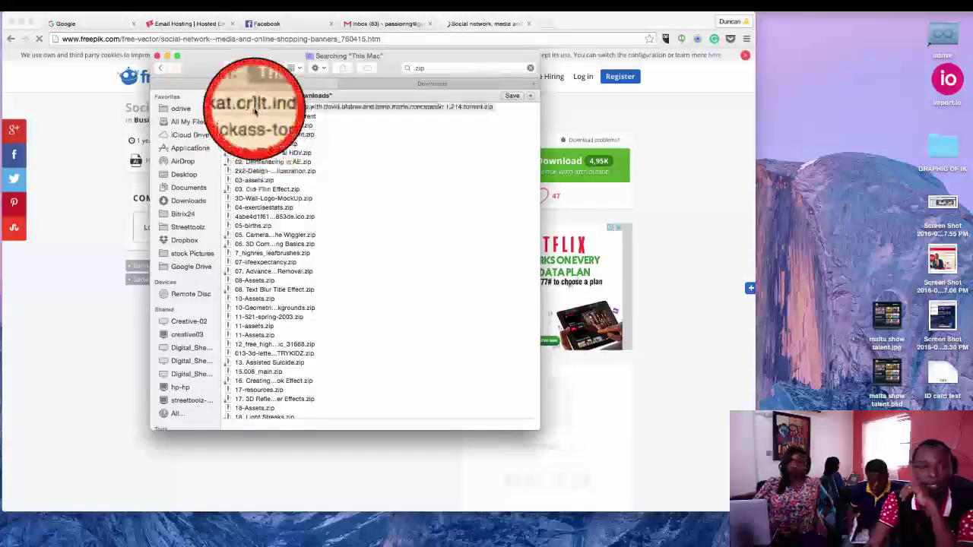
- Extract the first InDesign torrent archive in the results and search again for "zip"
click(255, 109)
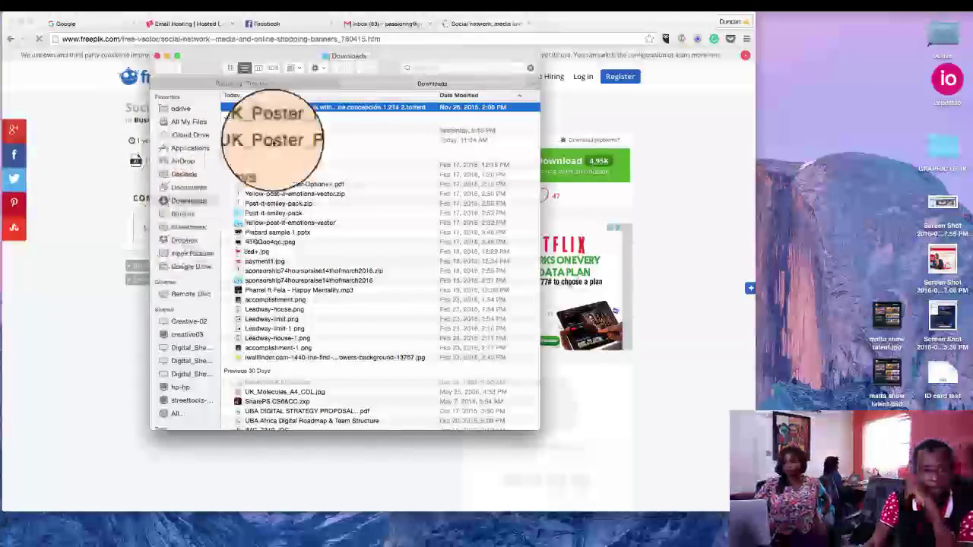
click(270, 120)
click(439, 67)
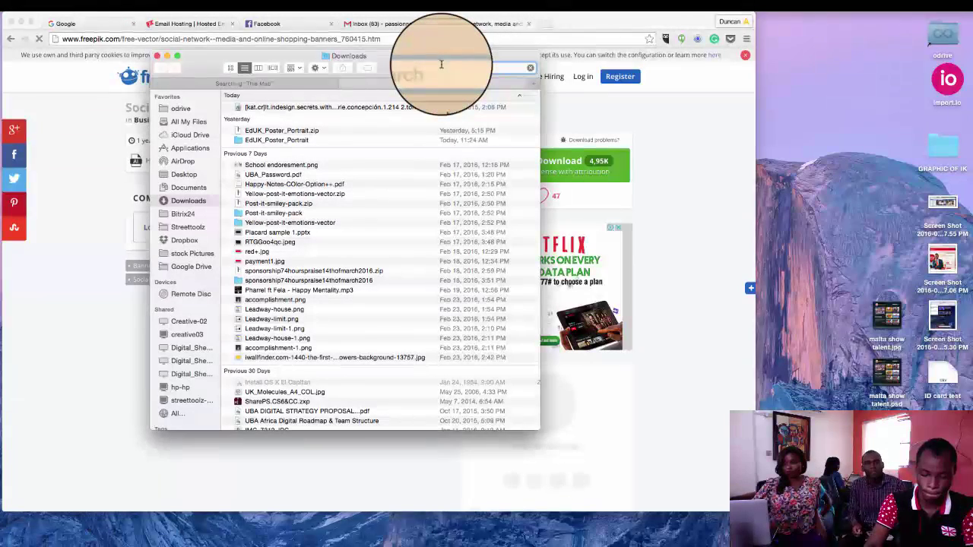
text(zip)
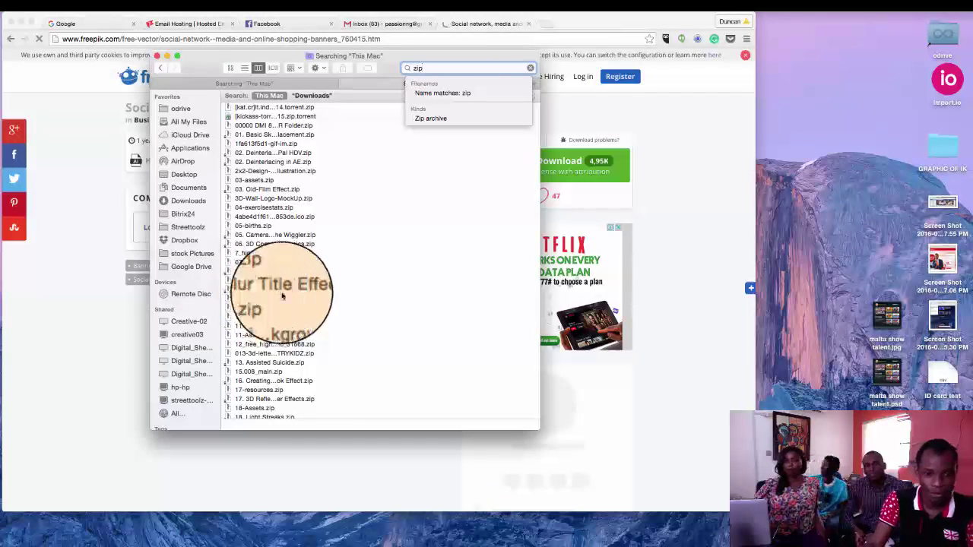
- Extract 11-521-spring-2003.zip and look inside its contents subfolder
double_click(262, 315)
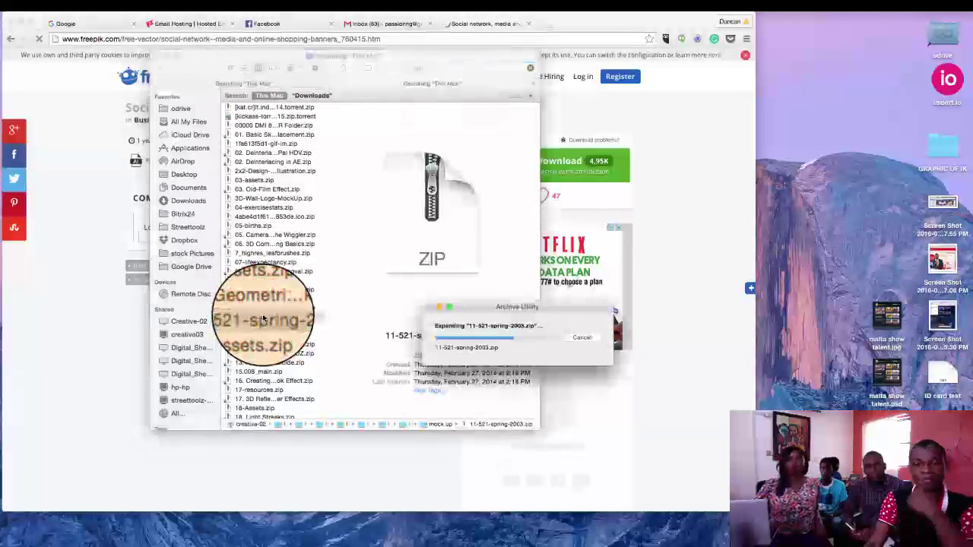
click(354, 144)
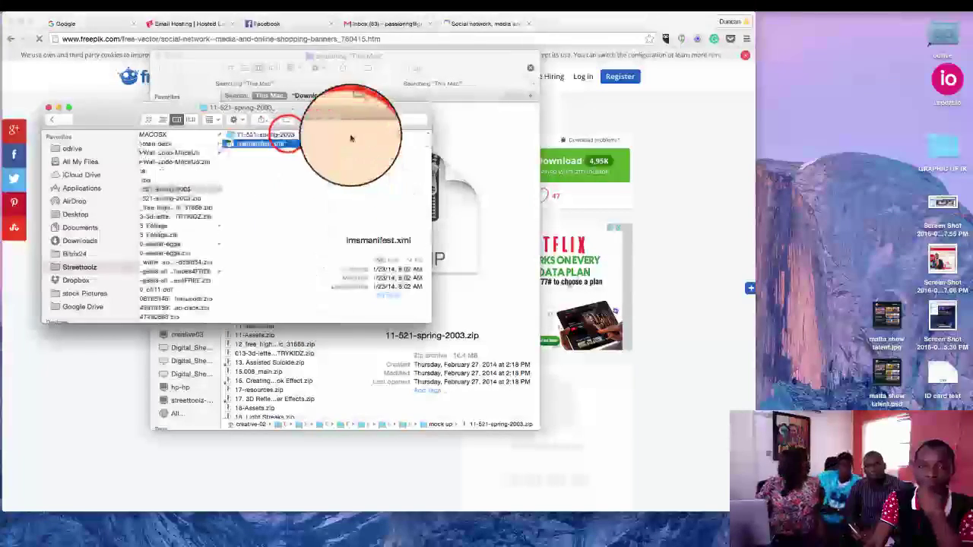
click(285, 134)
click(359, 144)
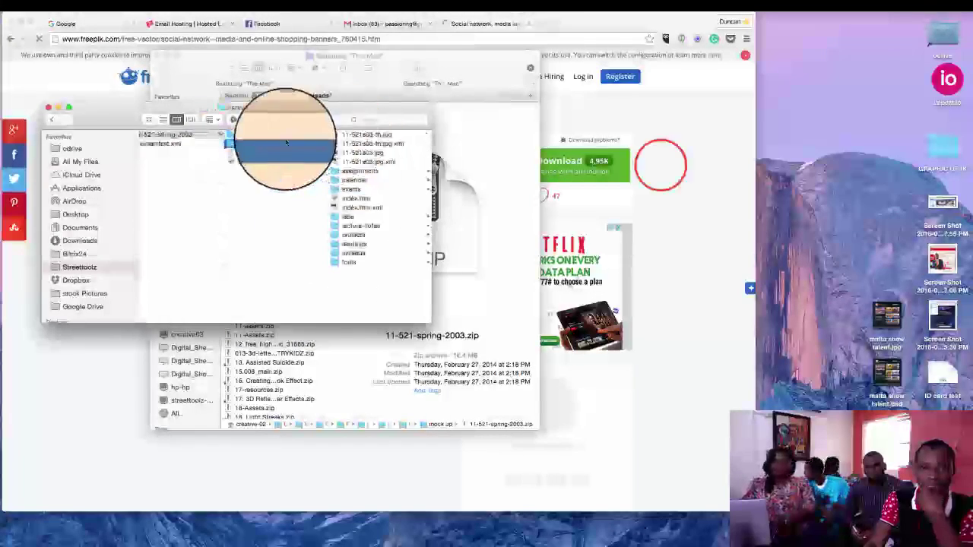
- Return to Finder and move the extracted folder's window aside to bring the zip search results forward
click(659, 165)
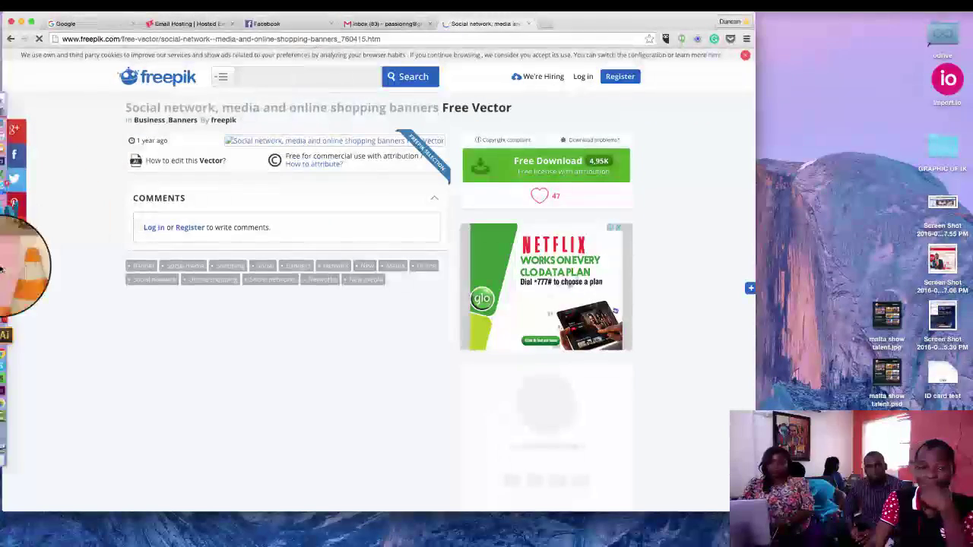
mouse_move(21, 125)
click(19, 146)
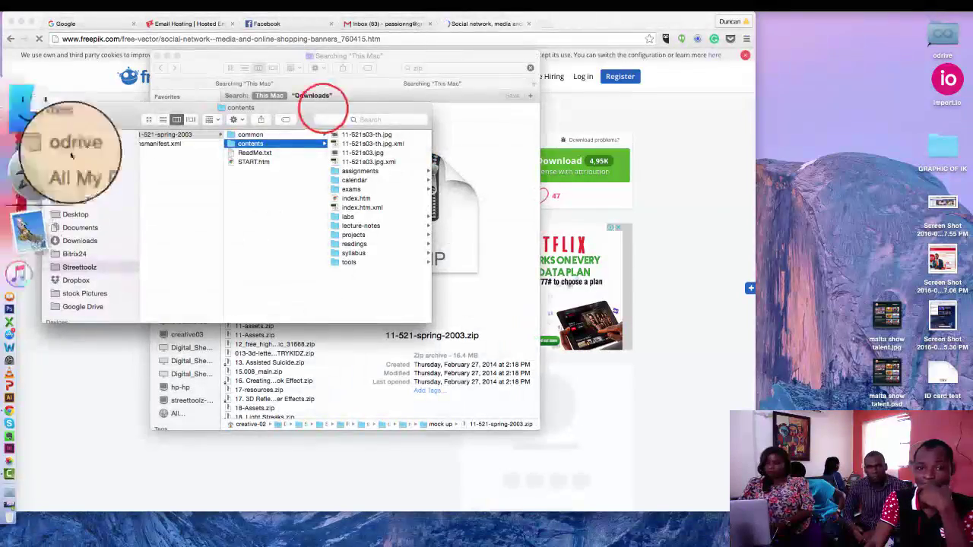
drag(317, 124, 235, 312)
click(427, 180)
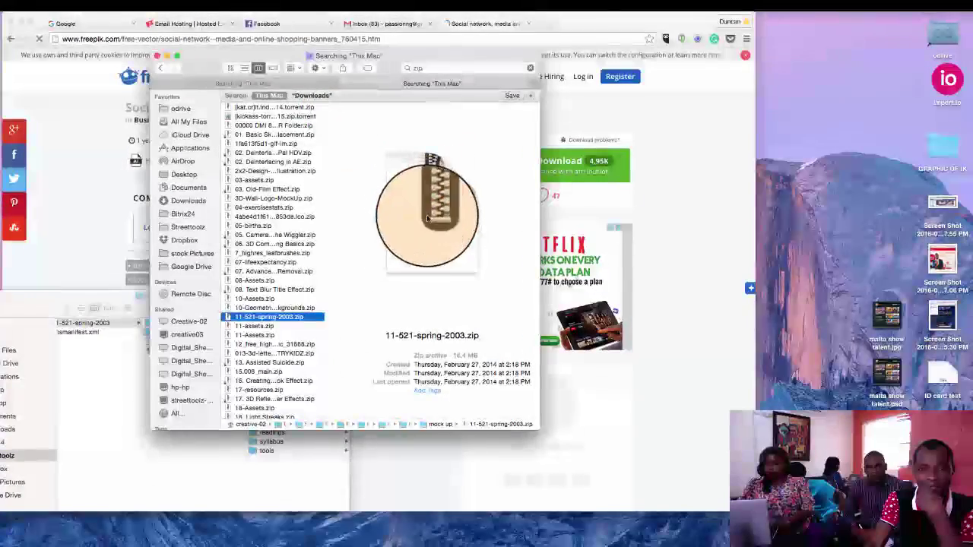
scroll(265, 340, down, 10)
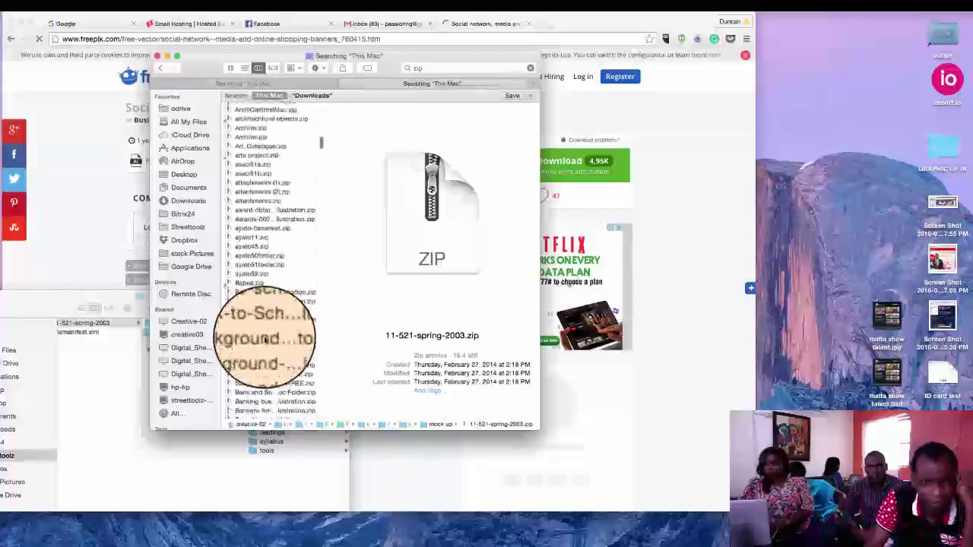
scroll(264, 340, down, 5)
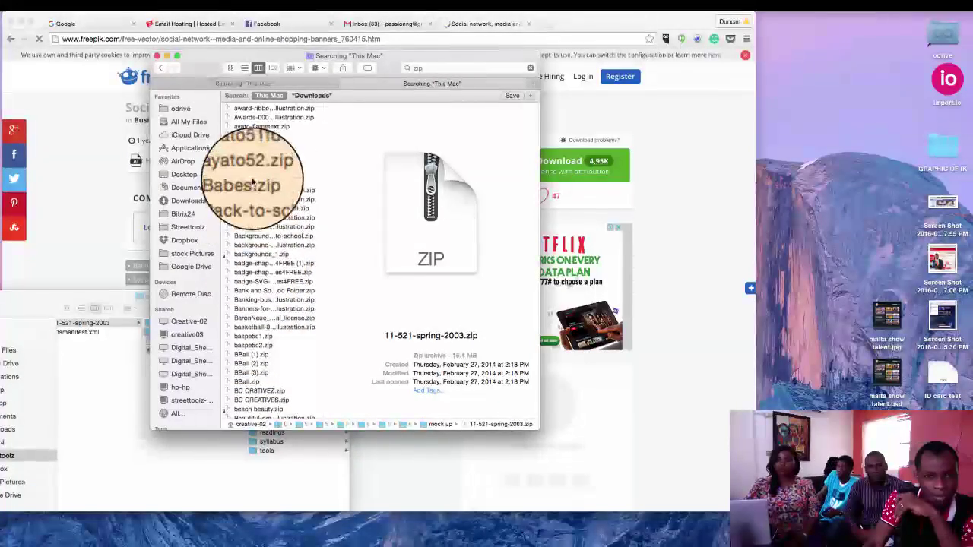
double_click(256, 122)
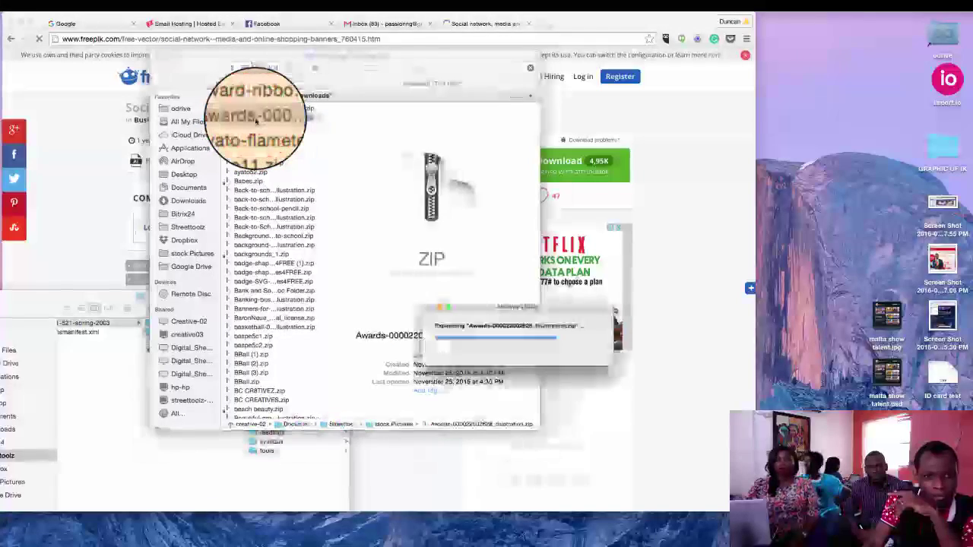
- Preview illustration.eps and HiRes.jpg in the extracted Awards folder to compare the two files
click(308, 55)
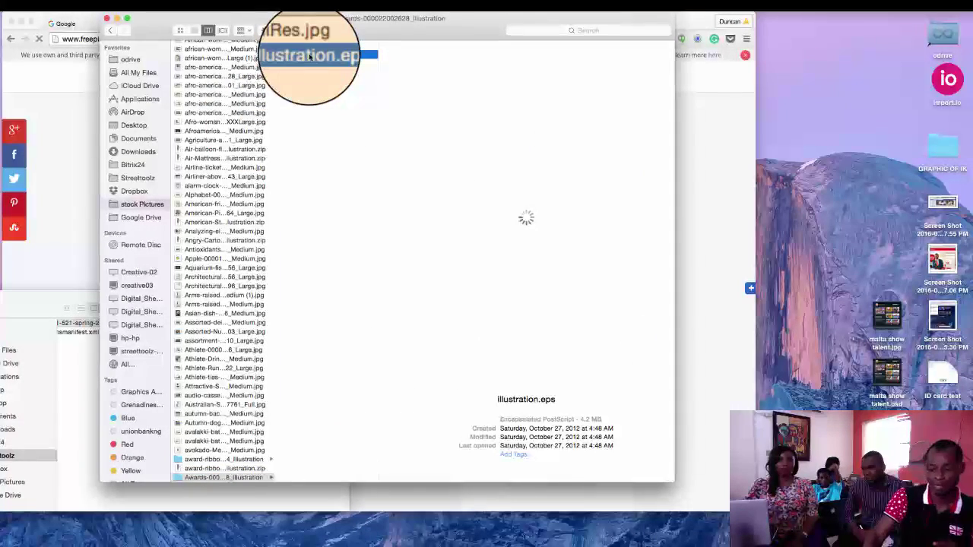
key(Up)
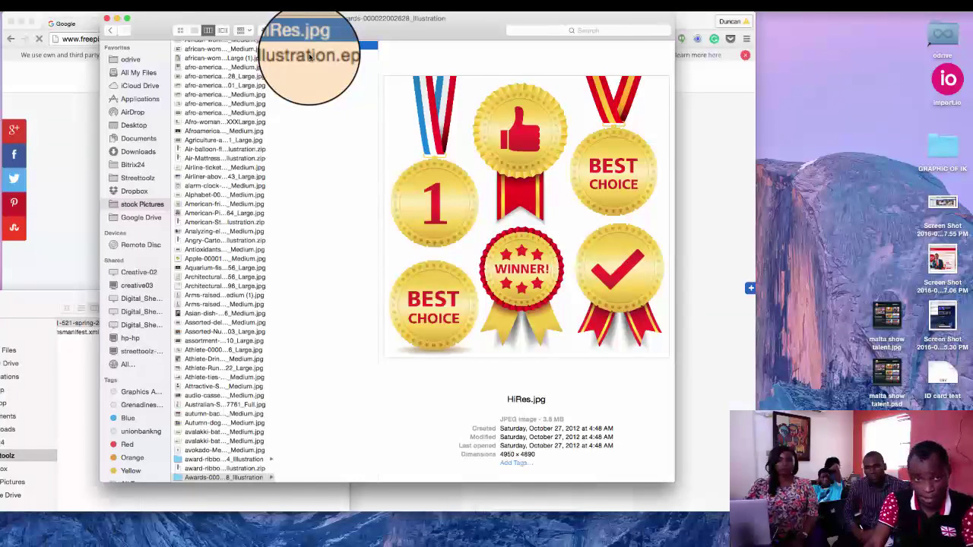
click(310, 56)
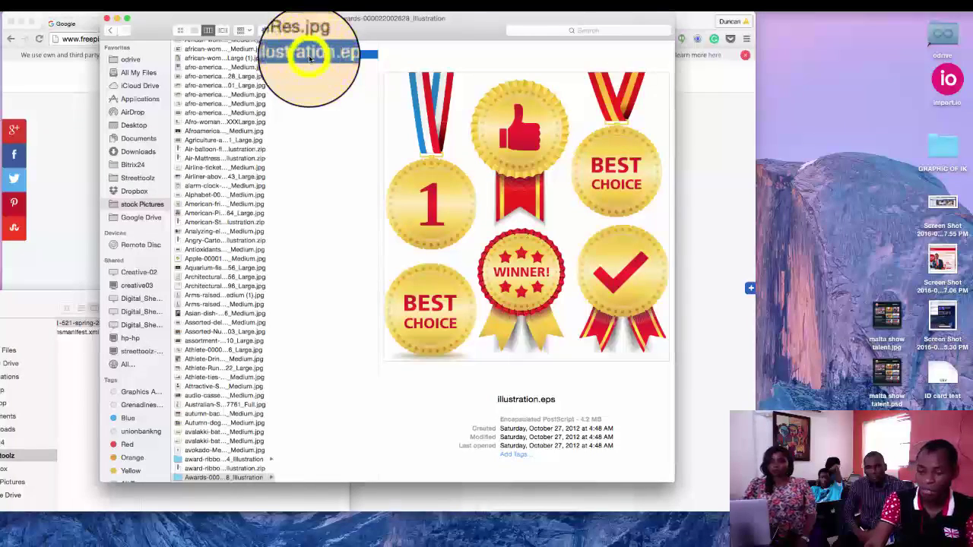
- Open illustration.eps from the Awards folder with Adobe Illustrator
right_click(310, 56)
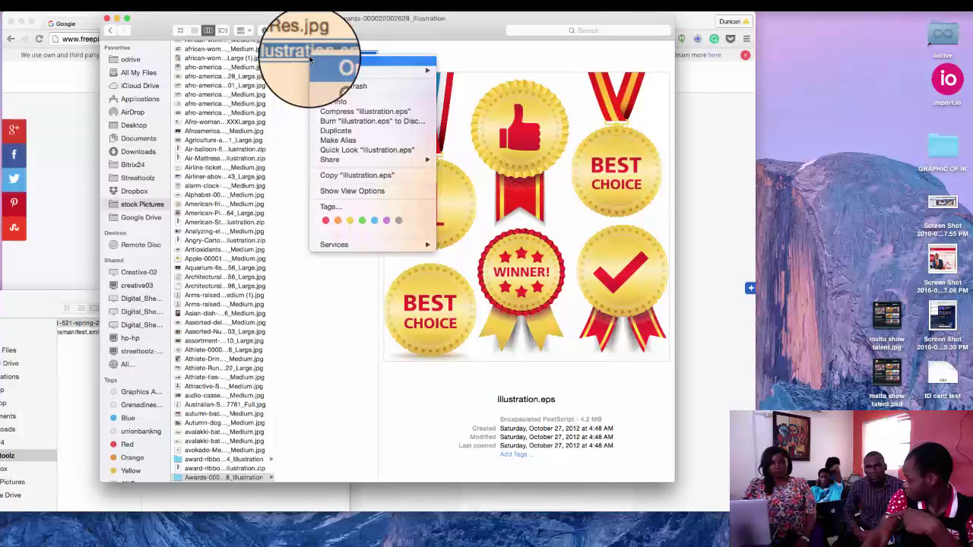
mouse_move(340, 70)
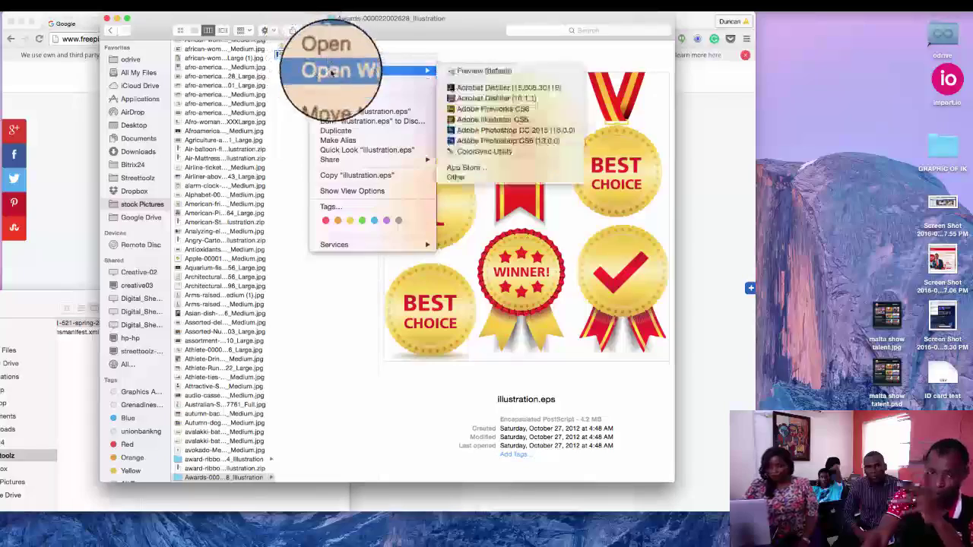
click(486, 119)
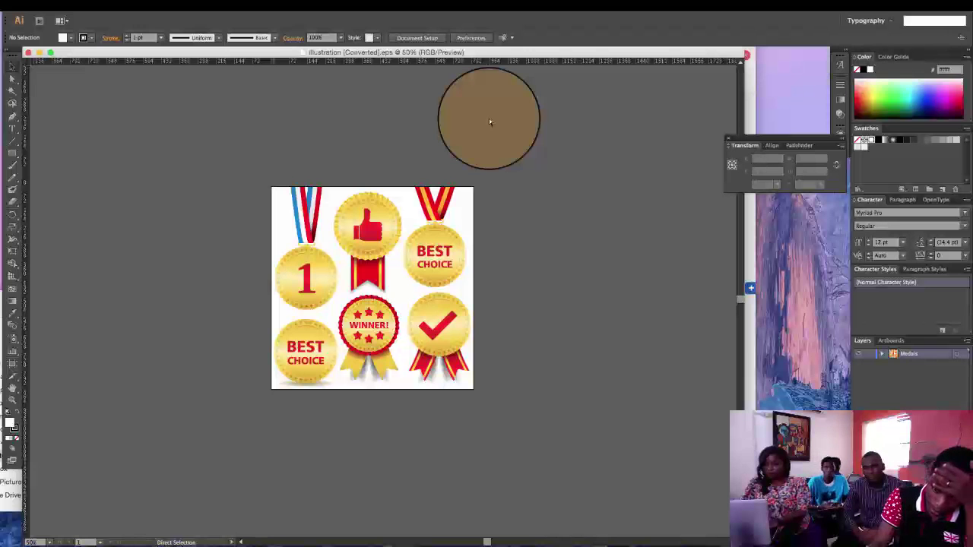
- Isolate the group of the ribboned BEST CHOICE medal at 100% zoom and select its lettering
key(super+1)
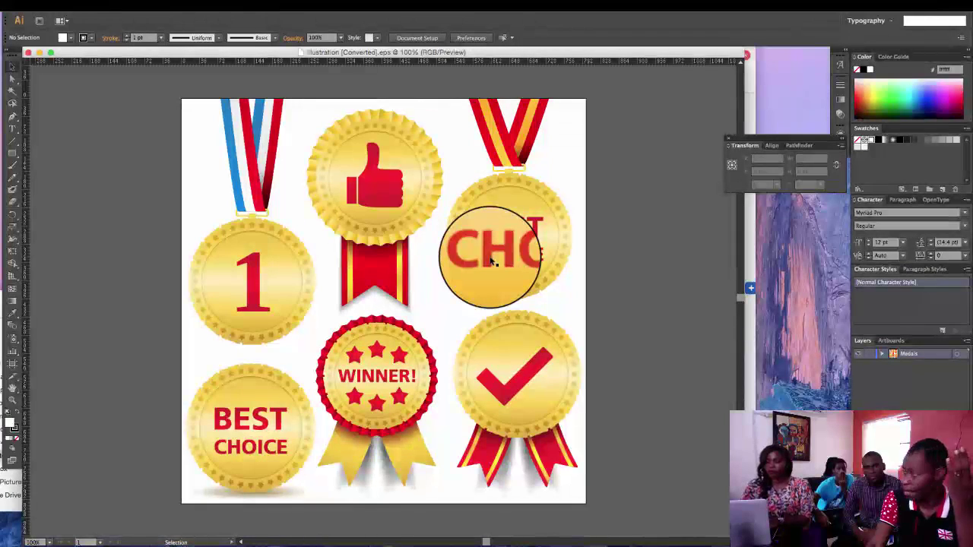
double_click(498, 225)
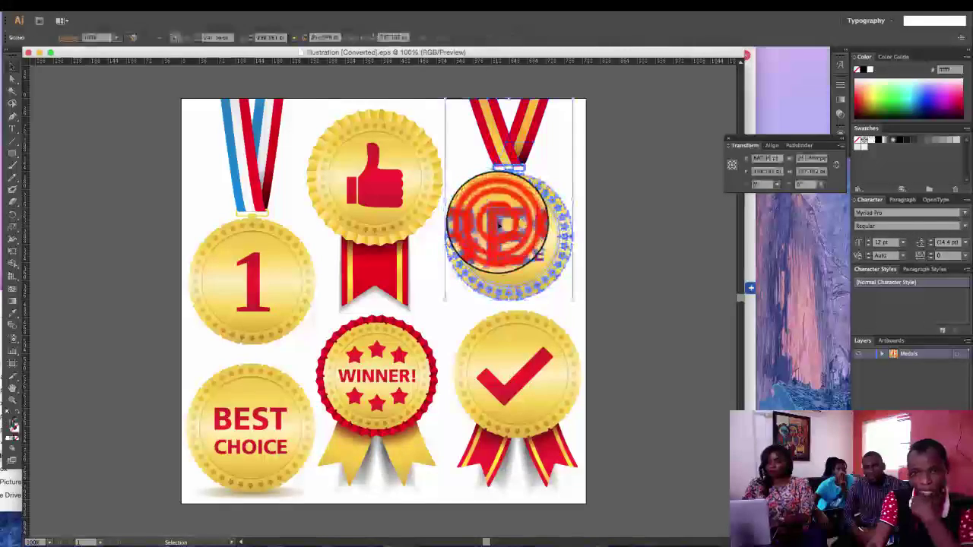
click(498, 225)
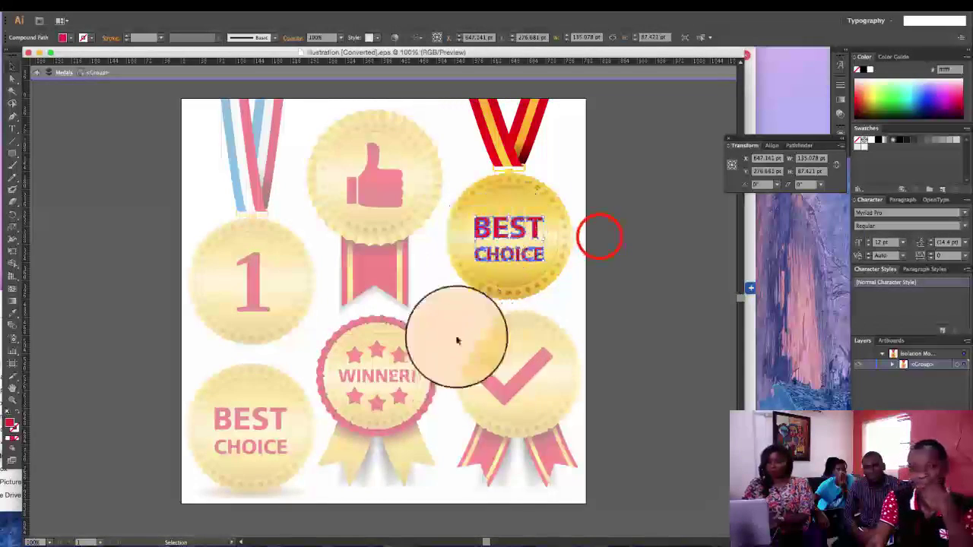
- Exit the group isolation, select the whole ribboned BEST CHOICE medal as one group and clear the selection
double_click(601, 238)
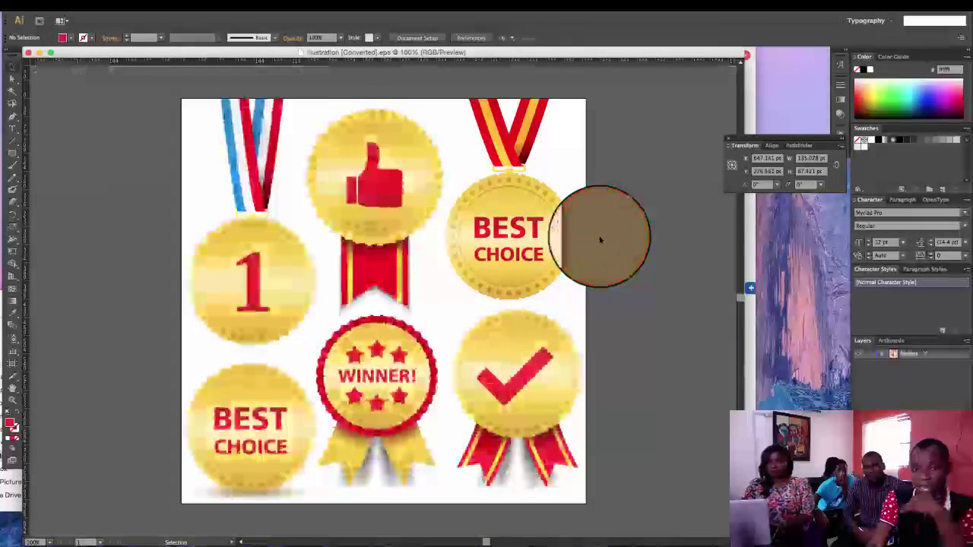
click(515, 227)
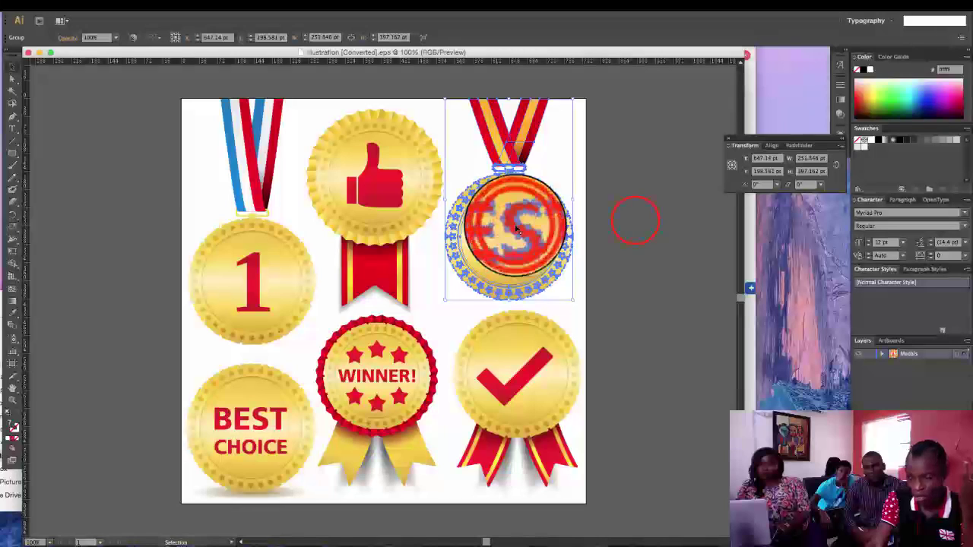
click(635, 220)
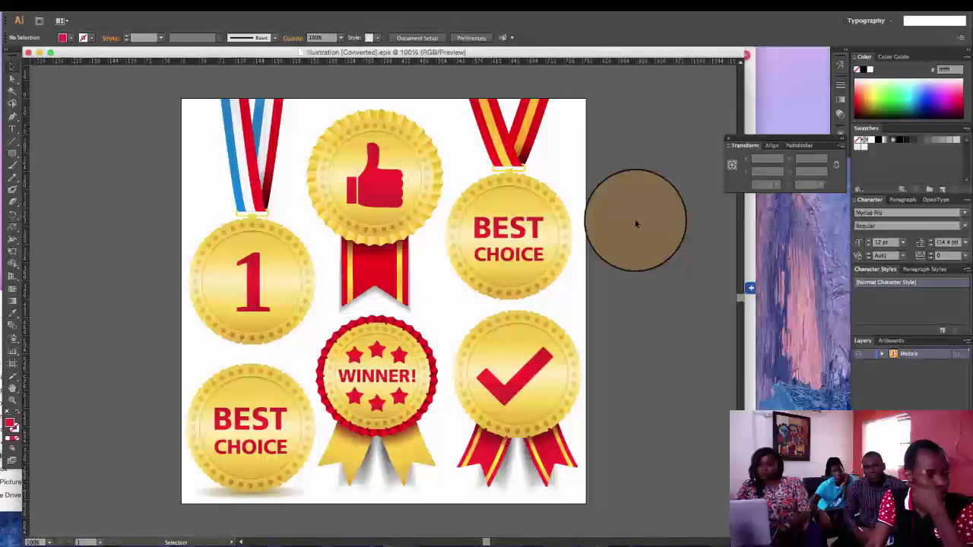
- Use the Magic Wand to select matching red fills from the numeral 1 and the thumbs-up medal's ribbon, and deselect with the Selection tool
click(12, 91)
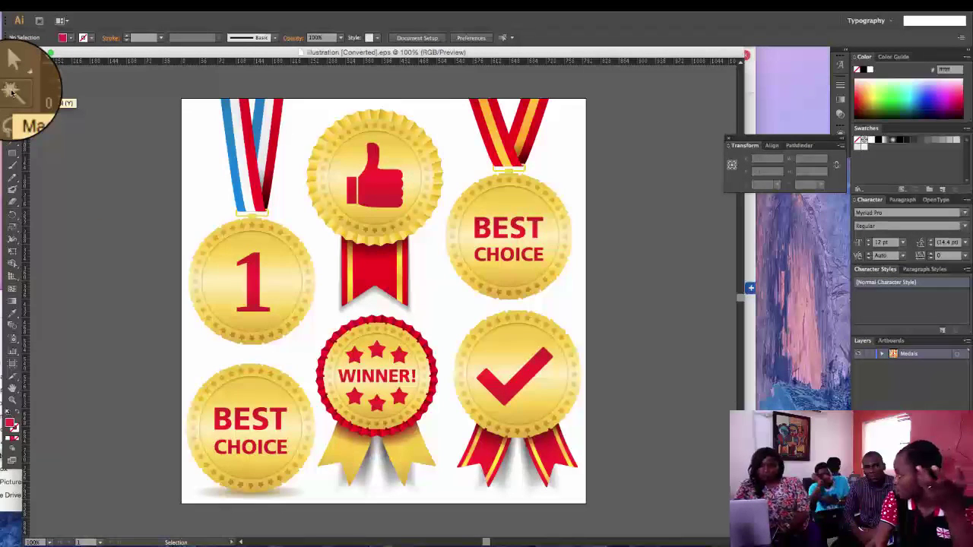
click(11, 91)
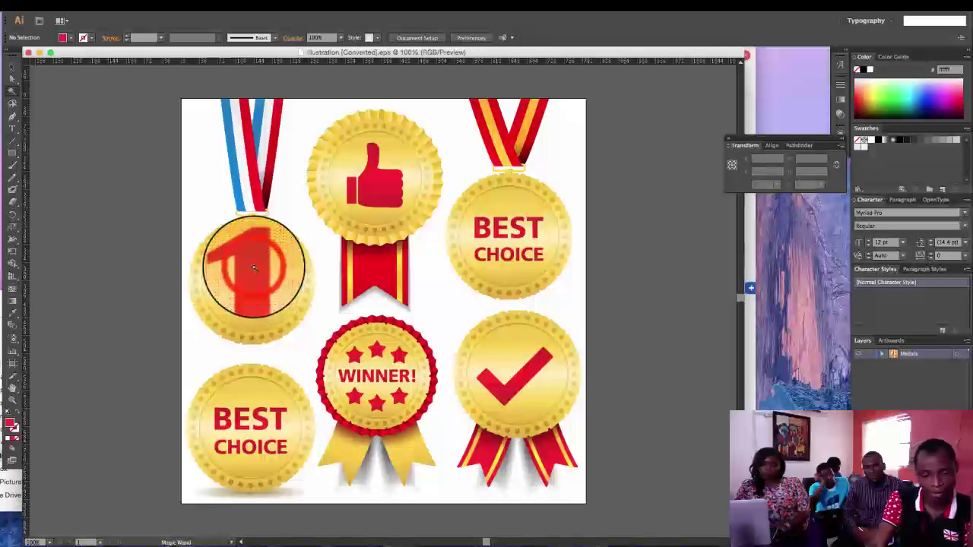
click(254, 267)
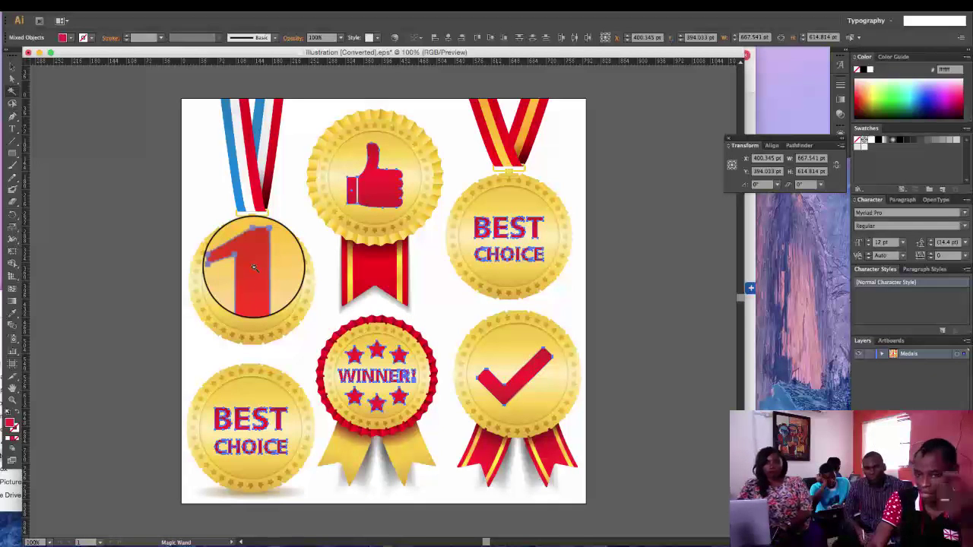
click(379, 284)
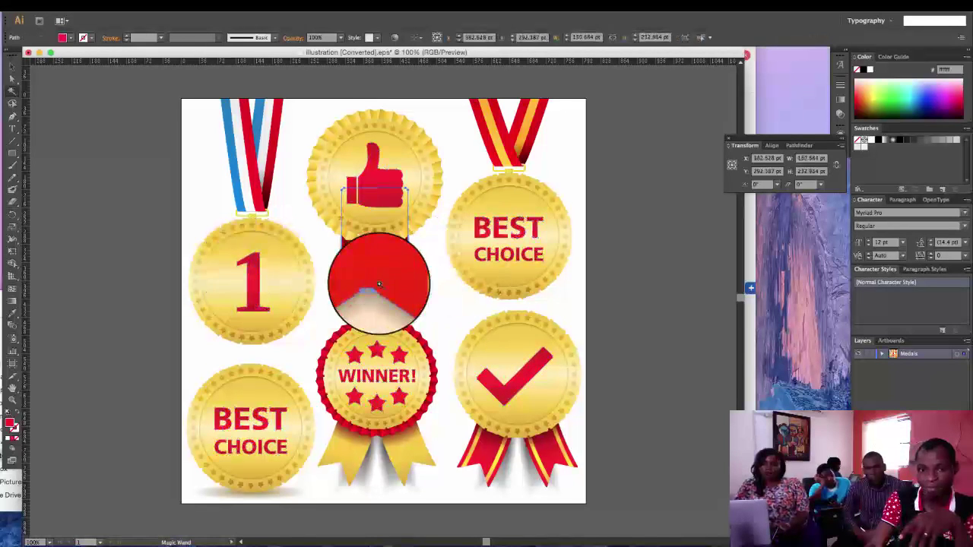
click(12, 67)
click(624, 203)
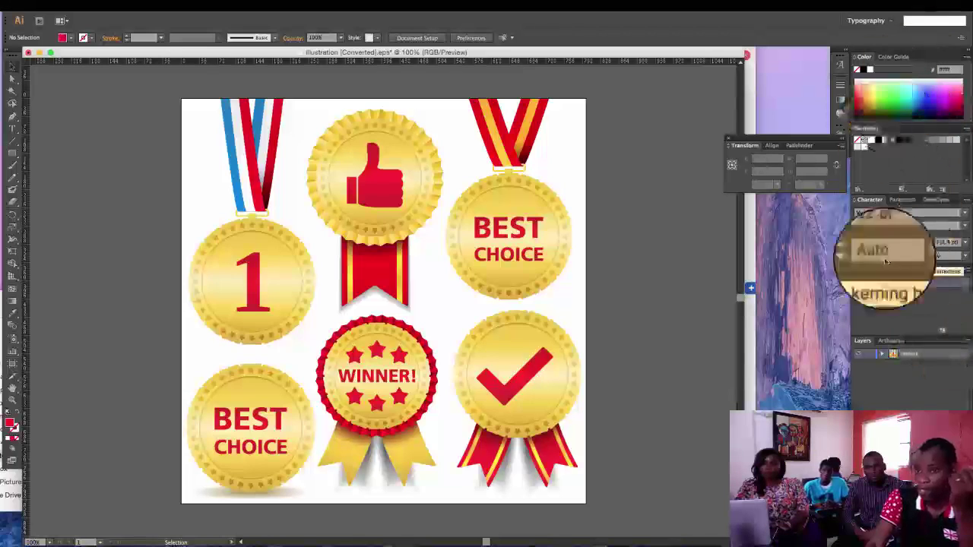
- Collapse the docked panels to icons, briefly expanding the second dock column
click(280, 14)
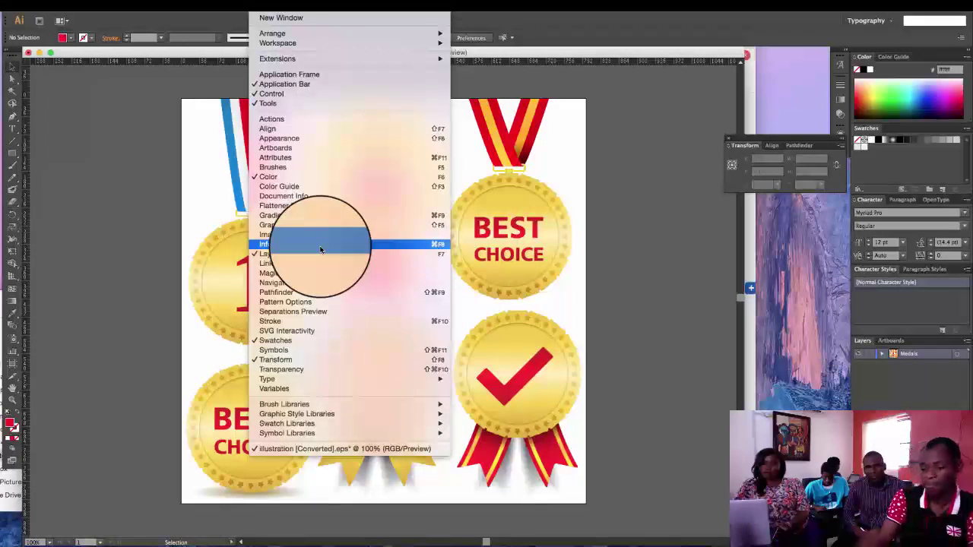
click(566, 19)
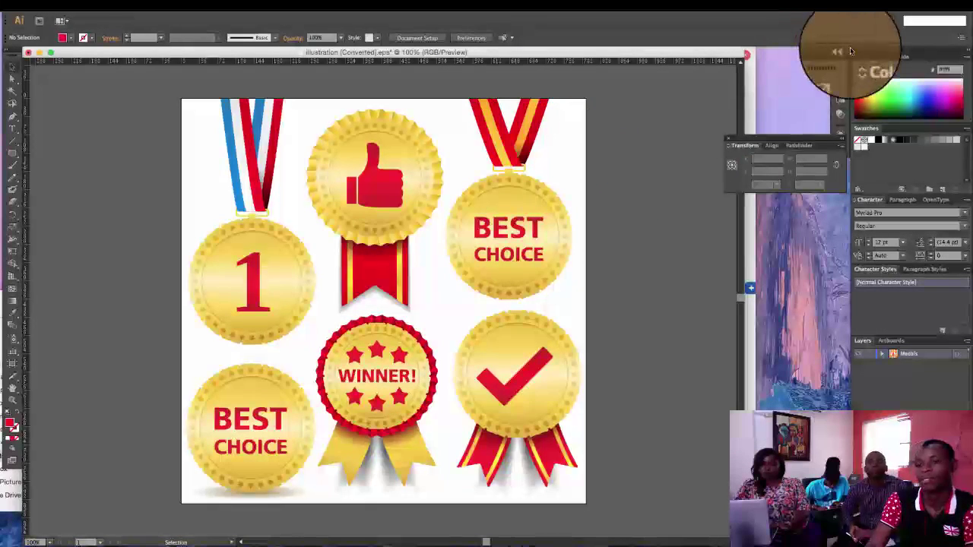
click(950, 51)
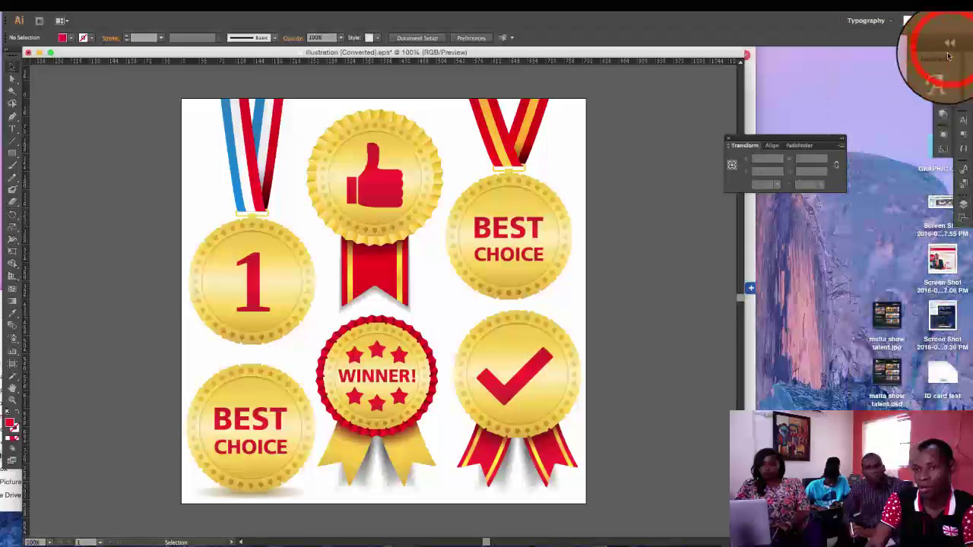
click(949, 55)
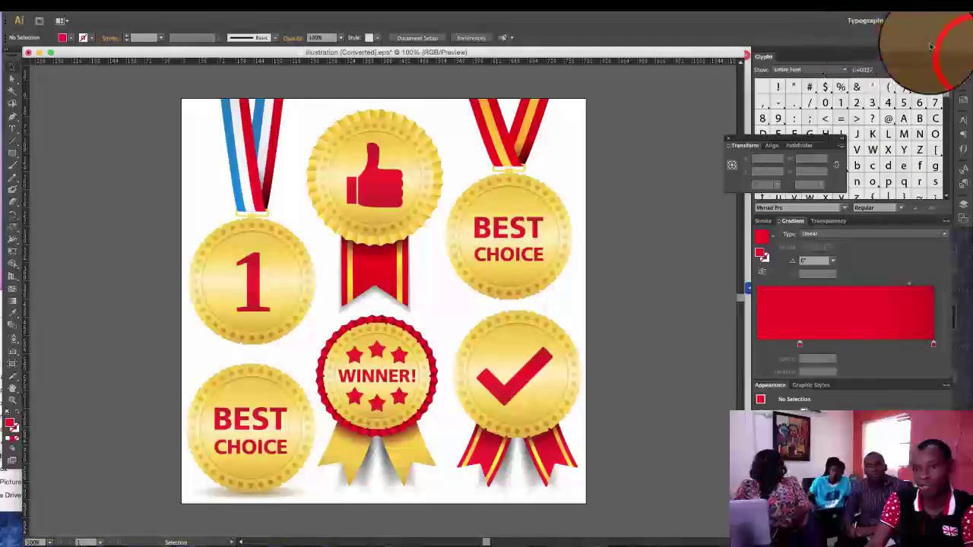
click(949, 51)
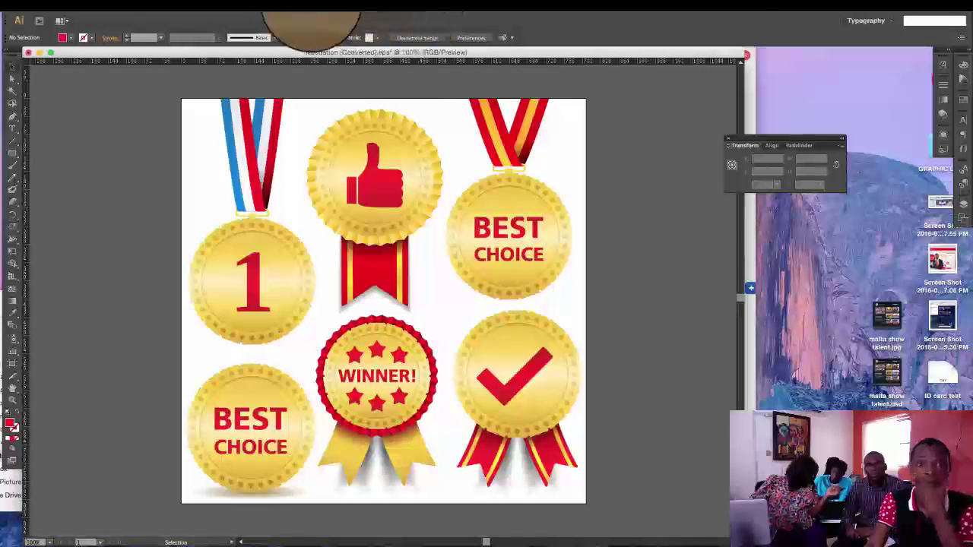
click(270, 5)
click(287, 266)
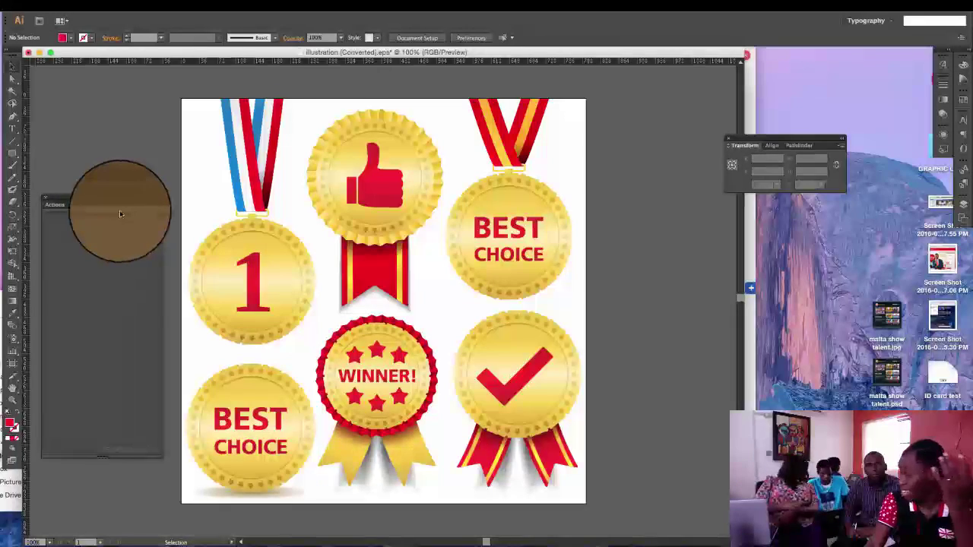
click(45, 200)
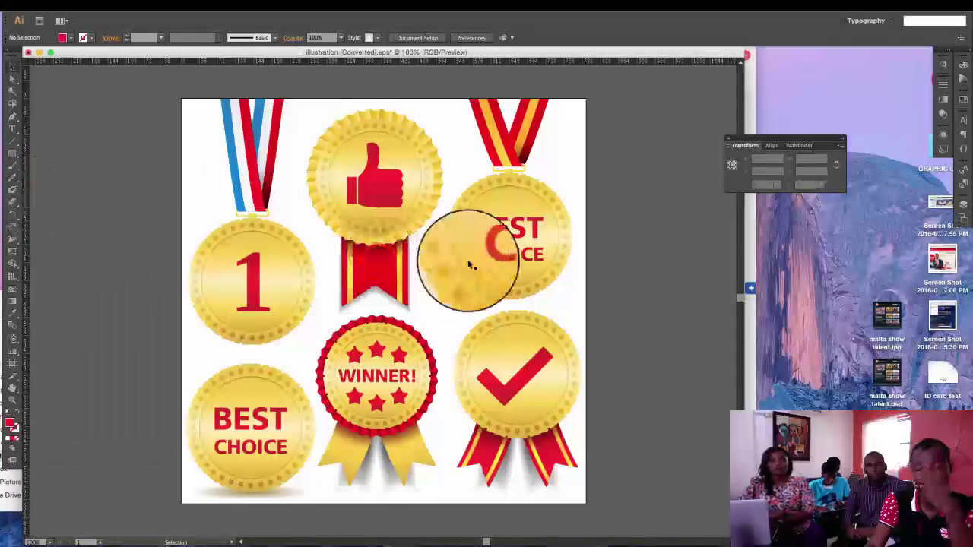
- Select the ribboned BEST CHOICE and number 1 medals in turn, deselect, and move the floating Transform panel higher up
drag(380, 256, 503, 224)
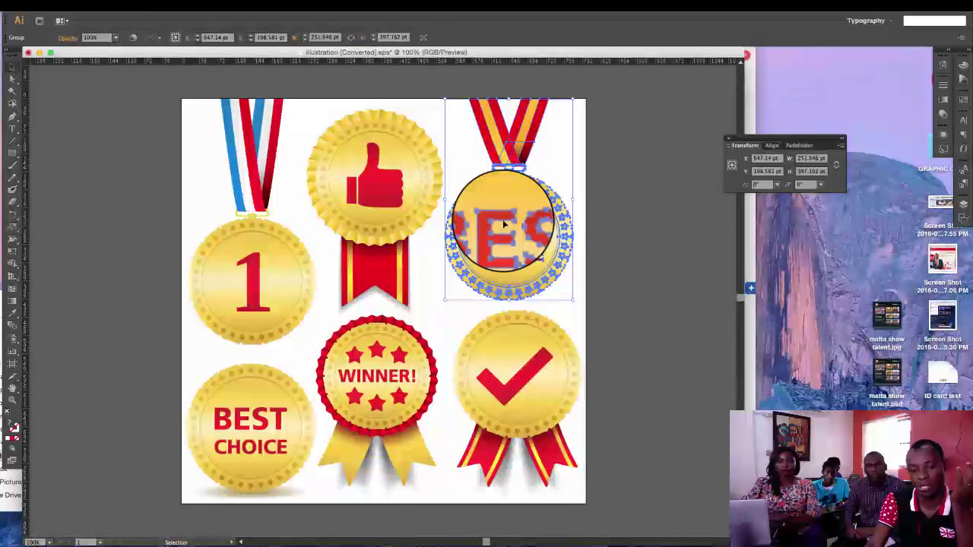
click(244, 109)
click(656, 124)
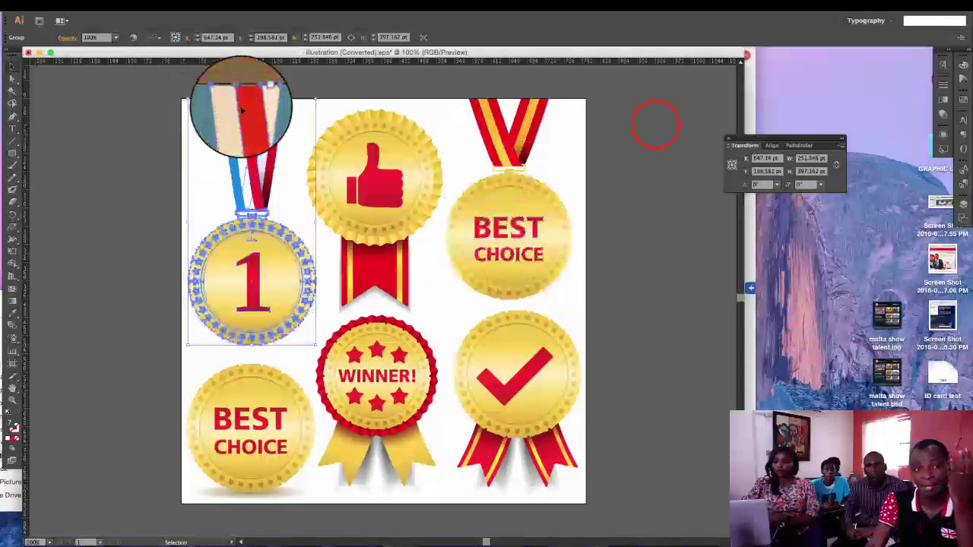
click(805, 137)
drag(804, 136, 819, 73)
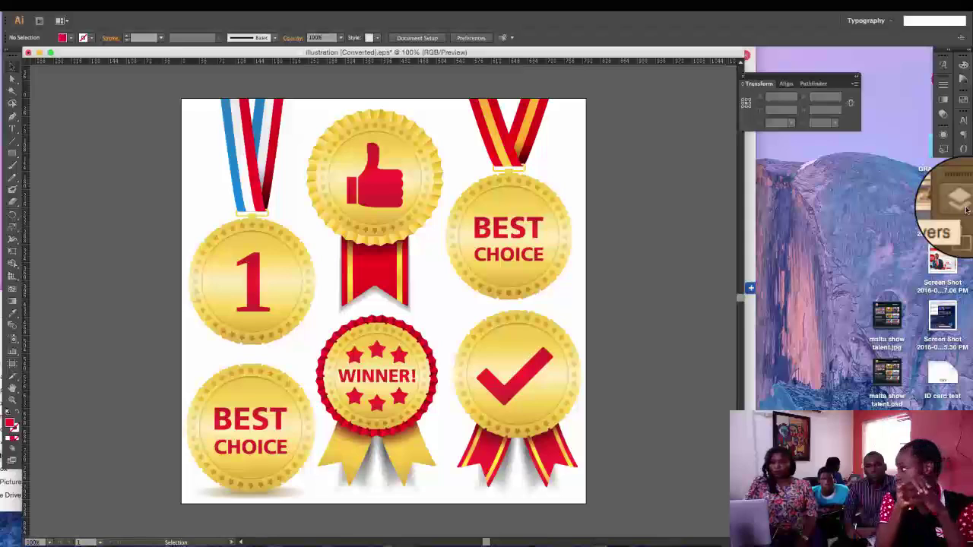
- Show the Layers panel, expand the Medals layer and lengthen the panel to fit its list of groups
click(262, 6)
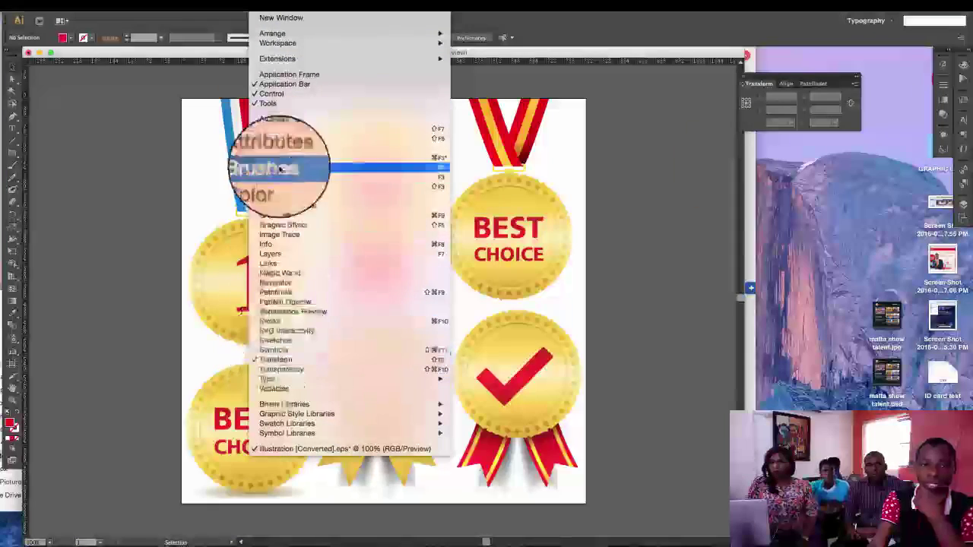
click(275, 254)
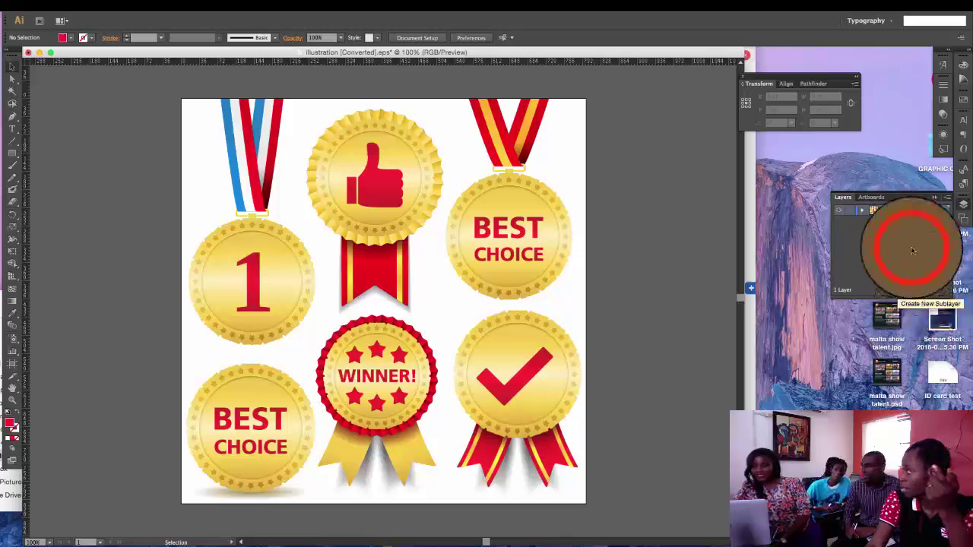
click(861, 210)
drag(890, 298, 901, 471)
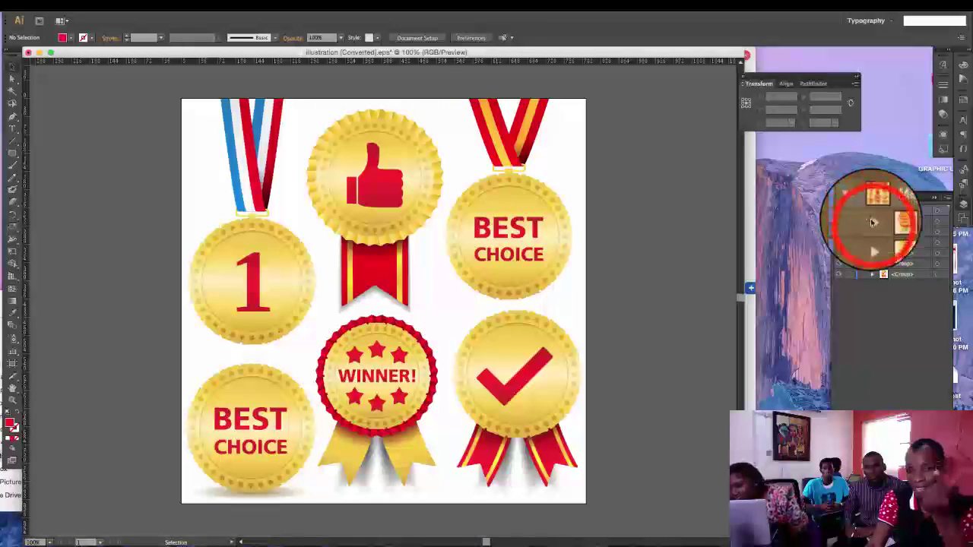
- Examine the nested parts of the WINNER! medal's group in the Medals layer and collapse the group again
click(873, 221)
click(882, 233)
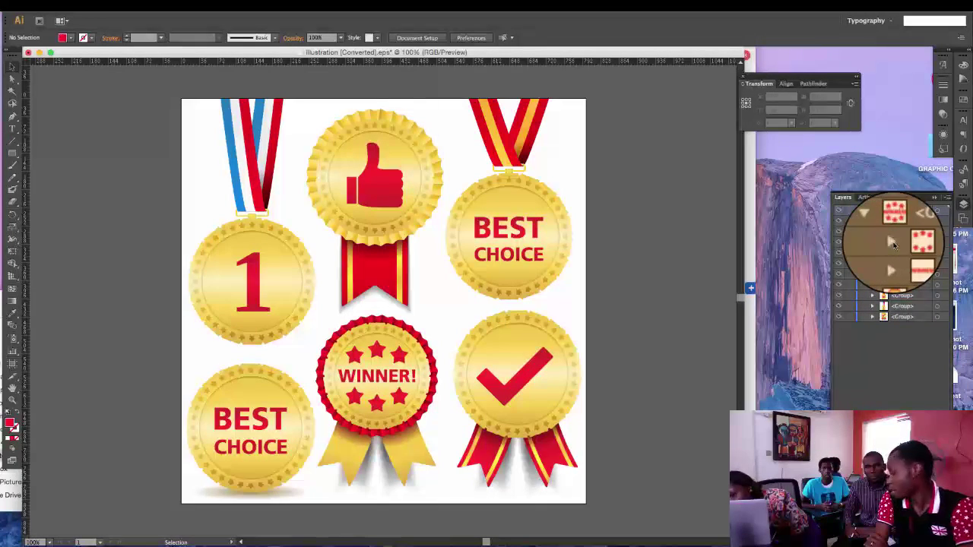
click(882, 231)
click(872, 221)
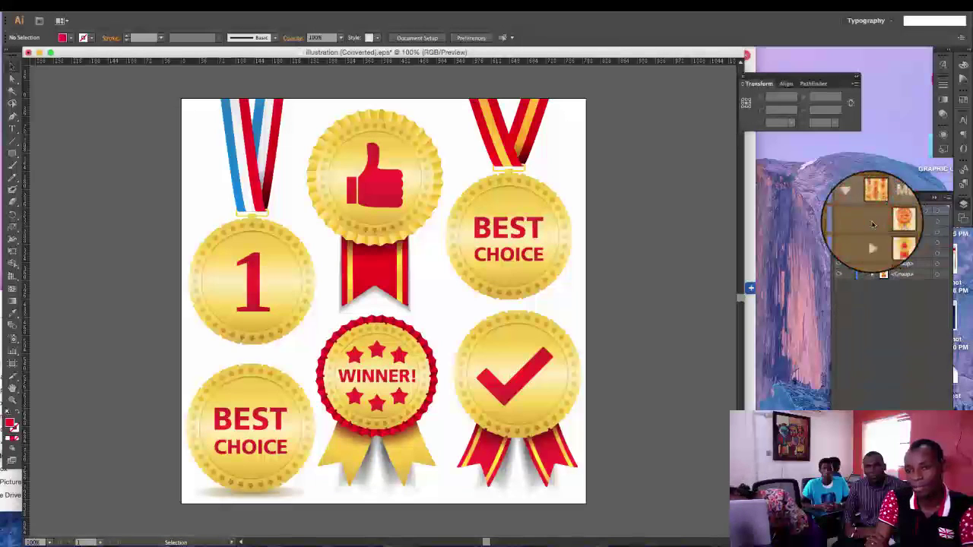
click(862, 211)
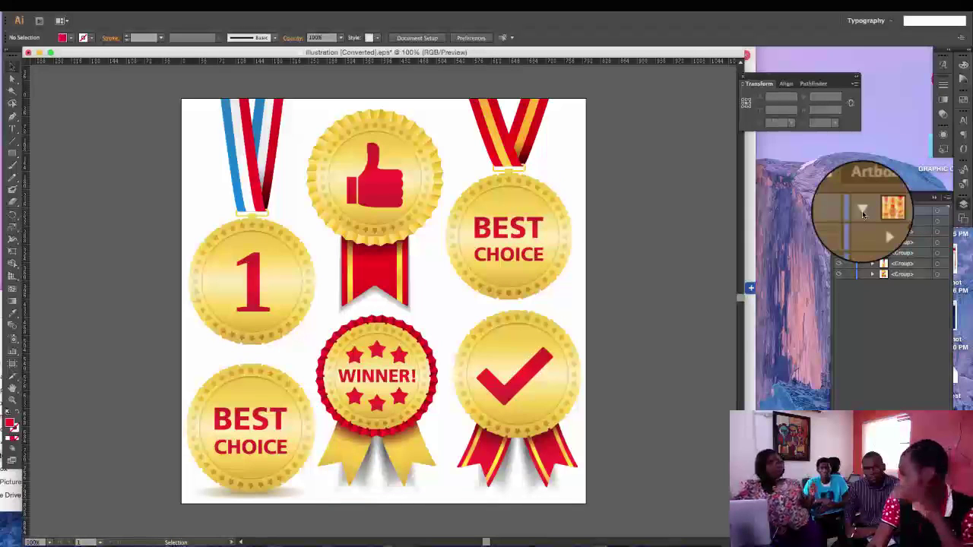
scroll(840, 221, down, 3)
click(666, 229)
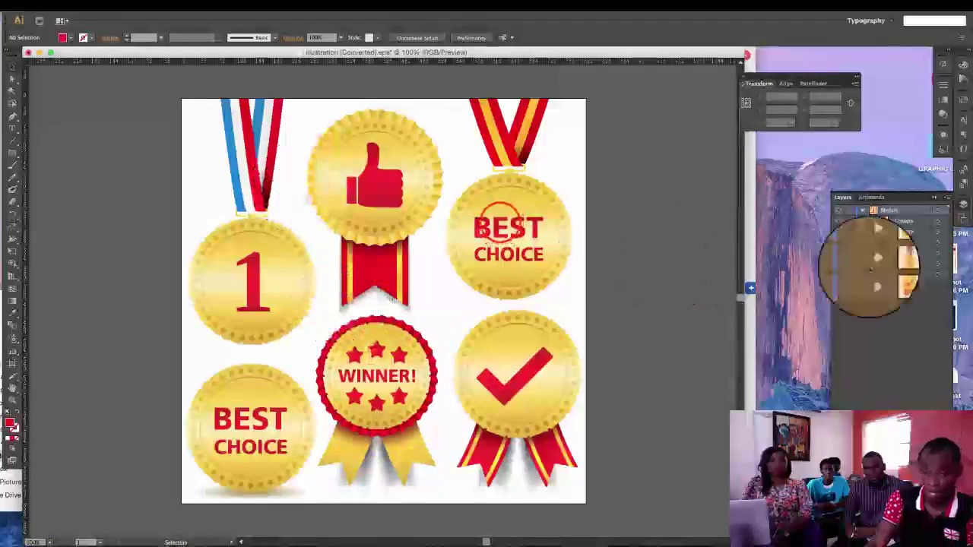
- Select the ribboned BEST CHOICE medal group and hide all other medal groups in the Medals layer
click(945, 255)
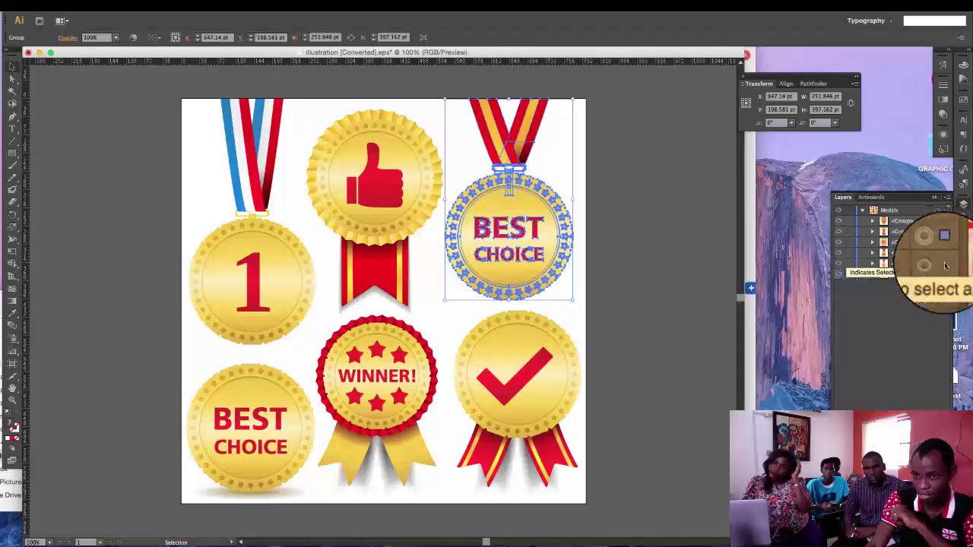
click(838, 261)
click(842, 272)
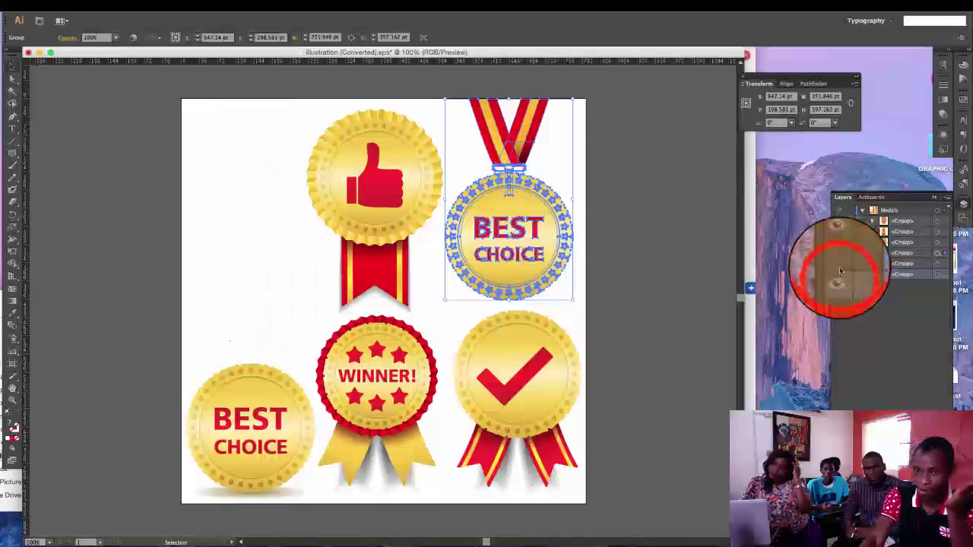
click(839, 231)
click(838, 221)
click(838, 242)
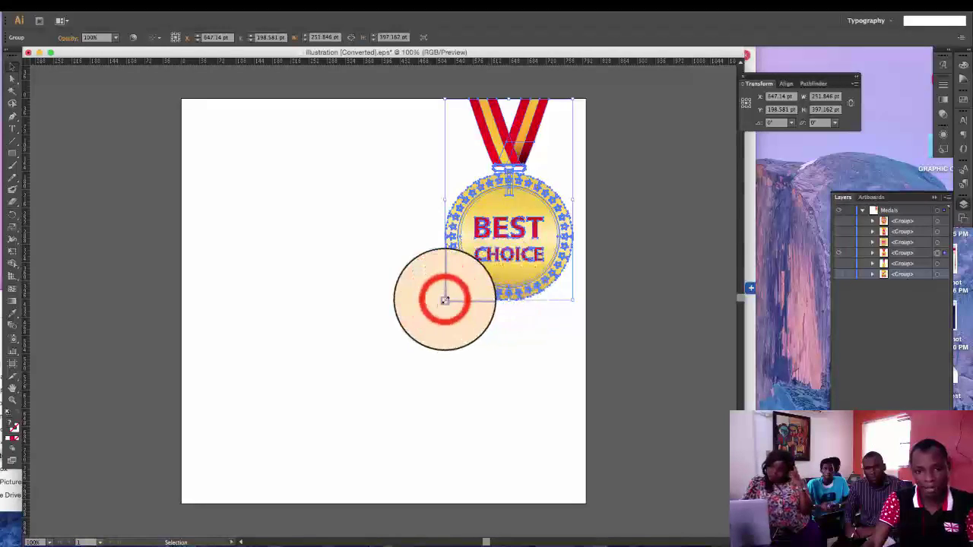
- Enlarge the BEST CHOICE medal proportionally to about 440 × 694 pt, centre it near the artboard's upper edge and deselect it
drag(445, 298, 370, 289)
click(655, 245)
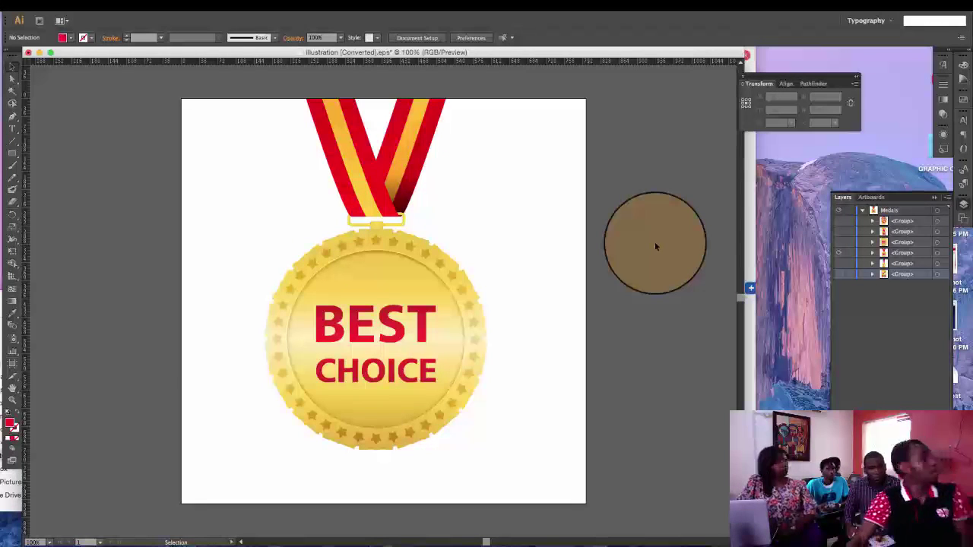
- Select the enlarged BEST CHOICE medal and expand its group in the Medals layer to list its lettering, disc and ribbon parts
click(423, 293)
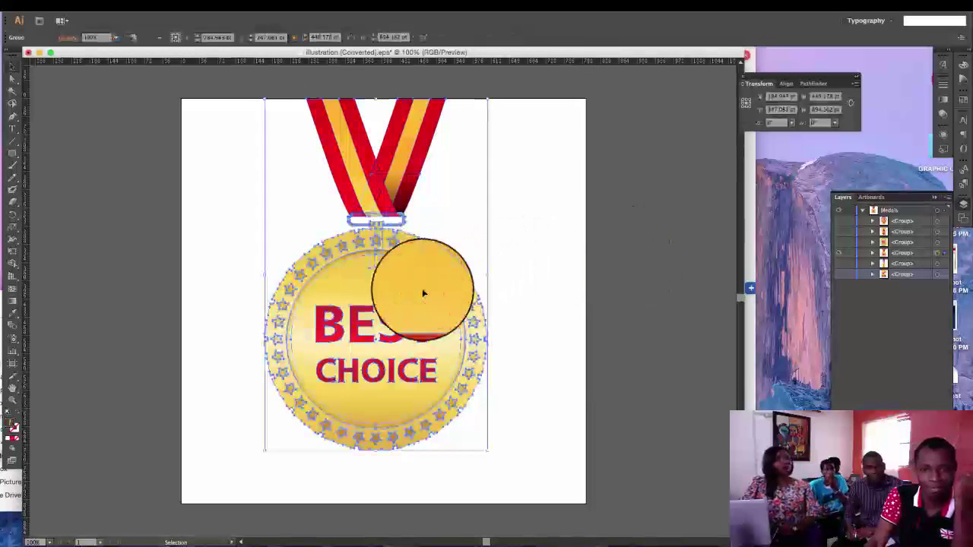
click(872, 254)
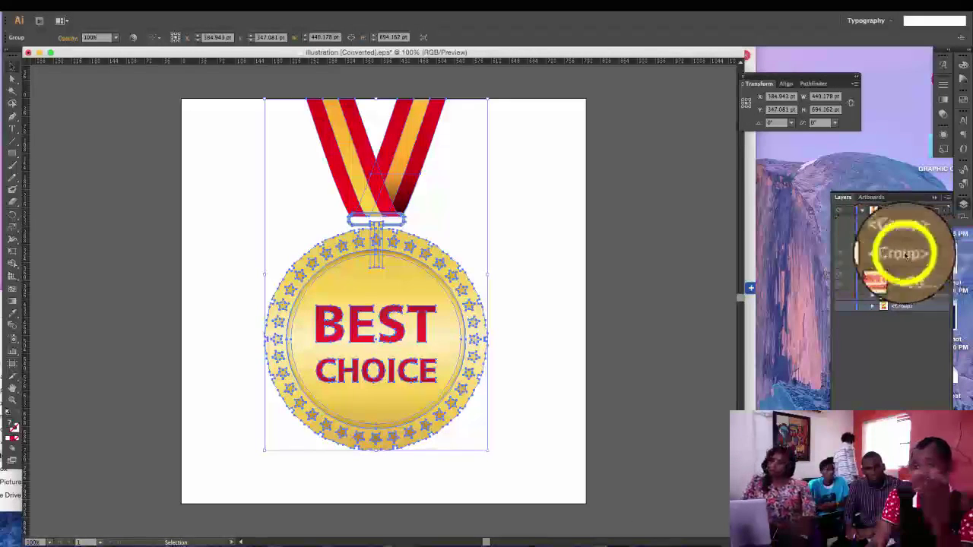
click(387, 283)
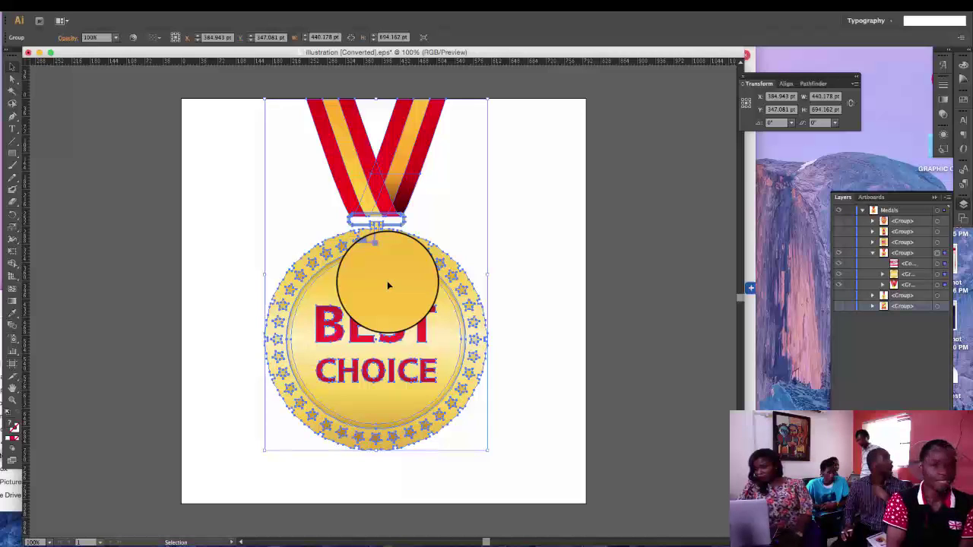
click(810, 3)
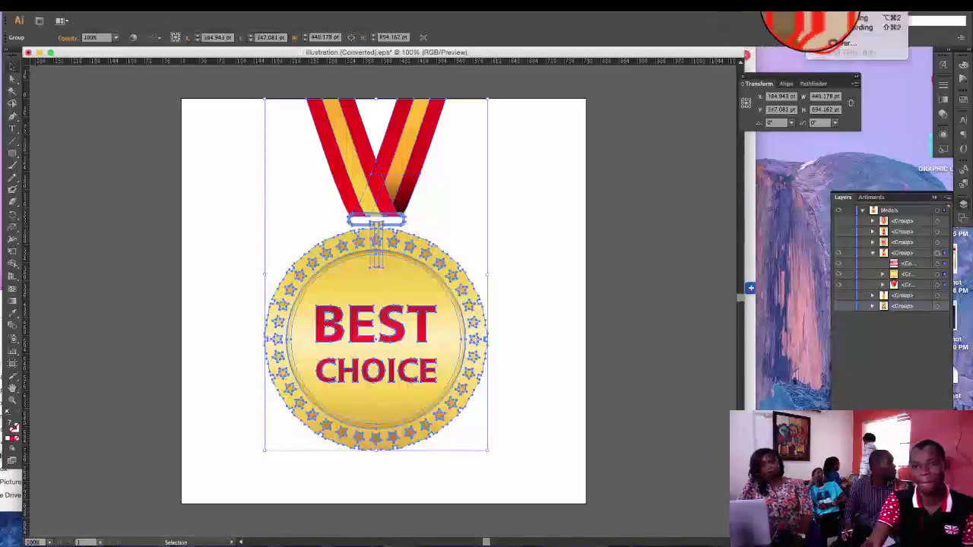
click(814, 30)
- Deselect the medal and isolate its ribbon group for editing
click(601, 231)
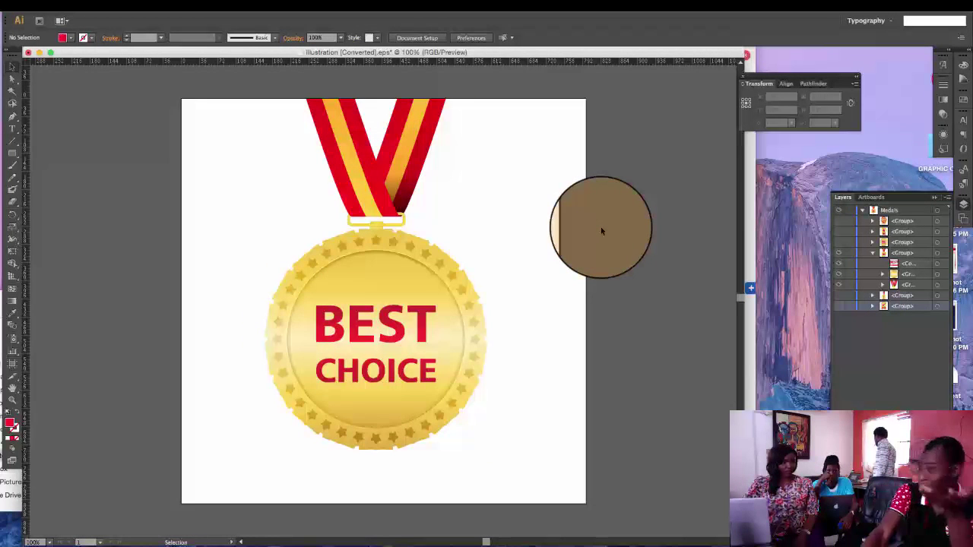
click(432, 109)
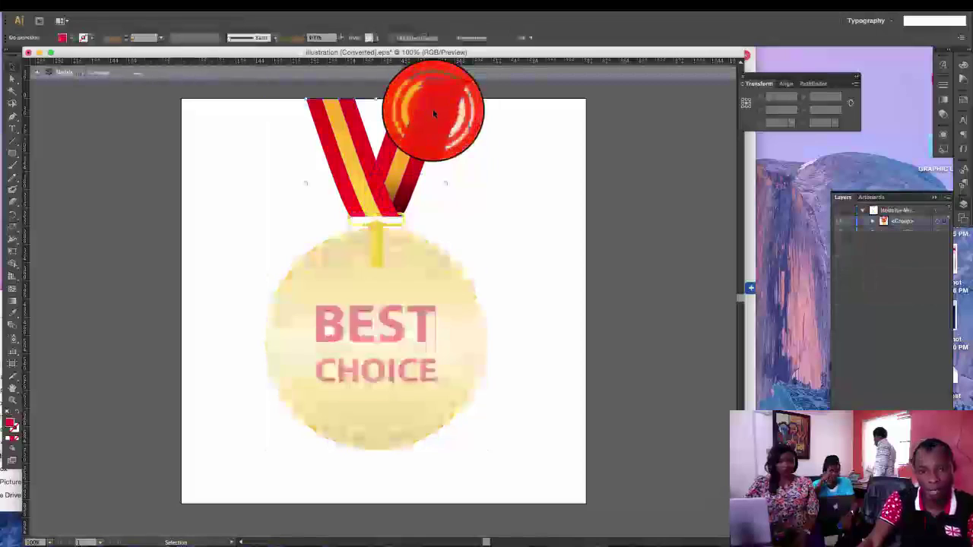
- Select the ribbon's matching red stripes with the Magic Wand and expand the ribbon group in the layer list
click(12, 90)
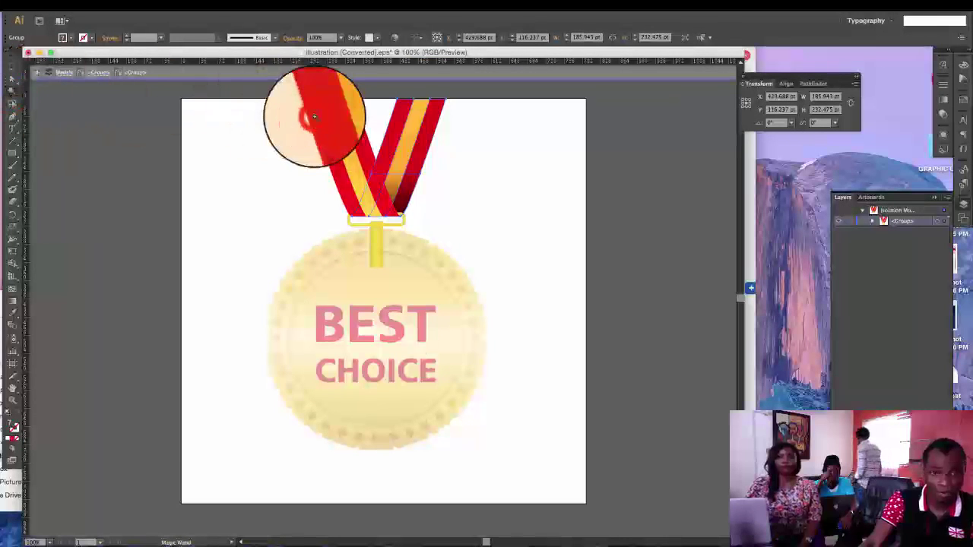
click(314, 116)
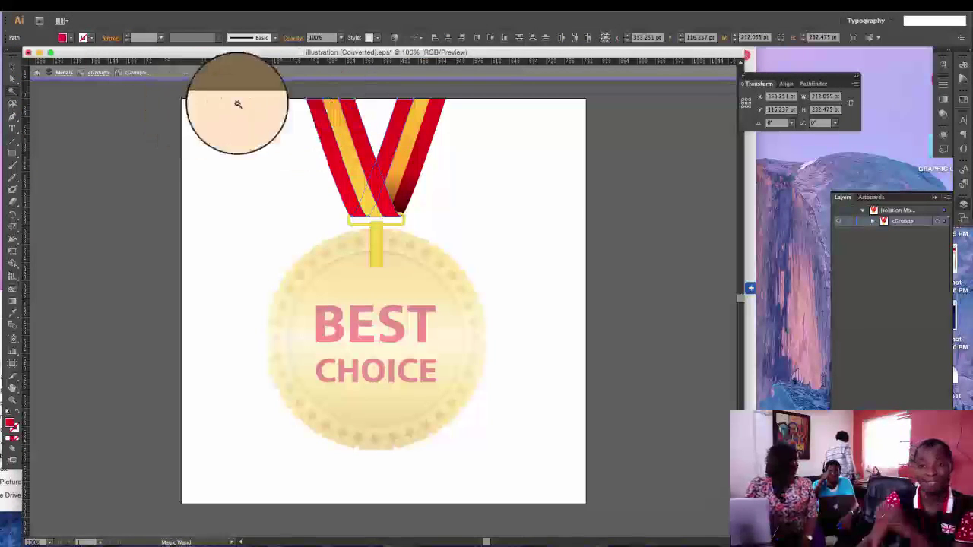
click(872, 221)
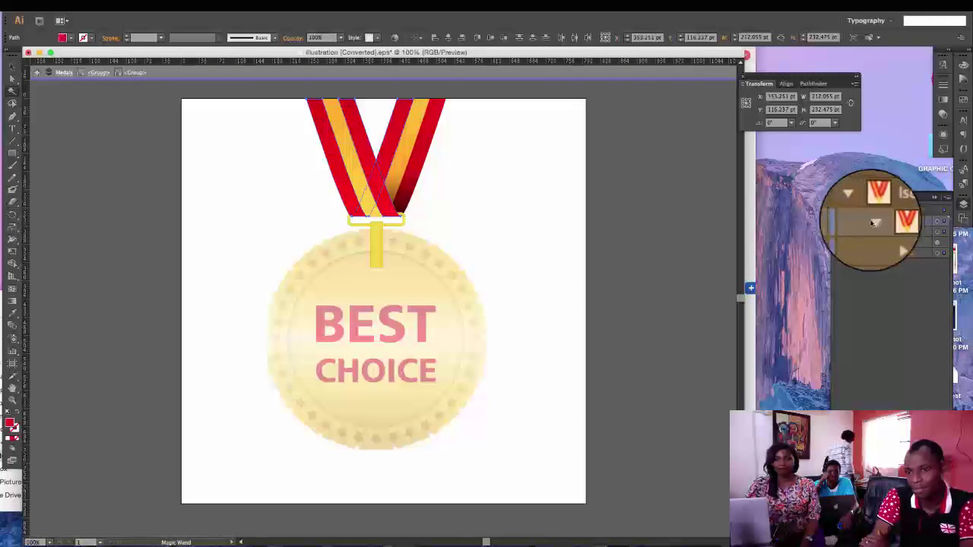
- Recolour the selected red ribbon stripes green (007649), deselect them and exit isolation
click(72, 36)
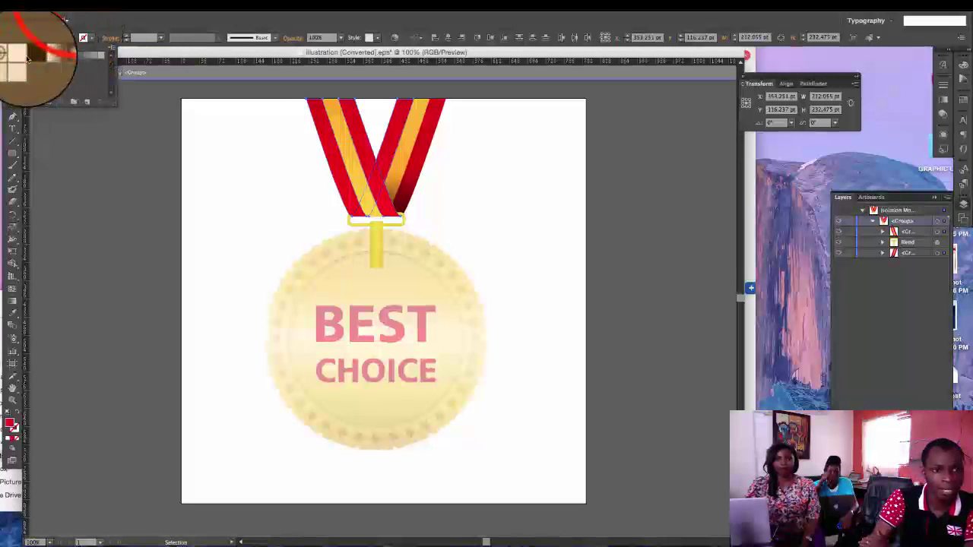
click(69, 38)
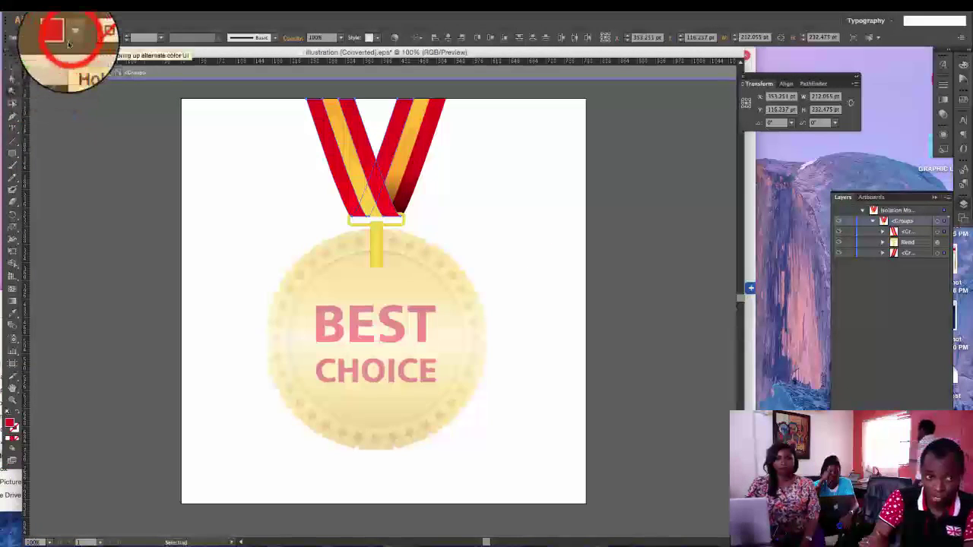
click(69, 38)
click(962, 102)
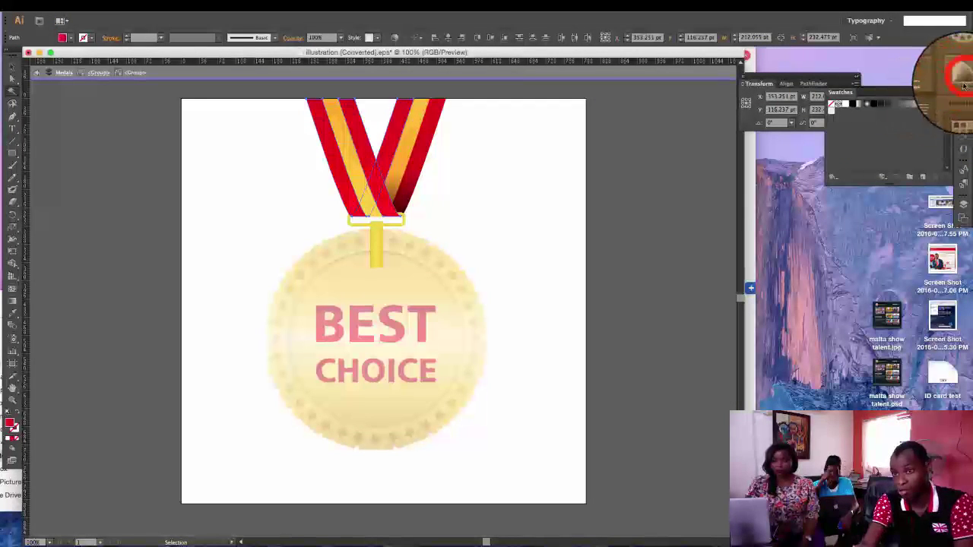
click(963, 70)
click(963, 66)
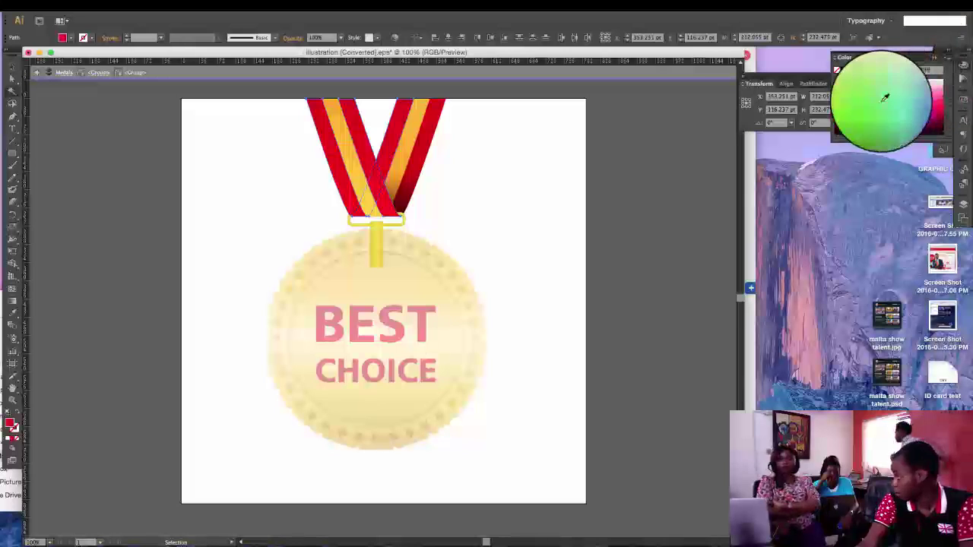
click(886, 114)
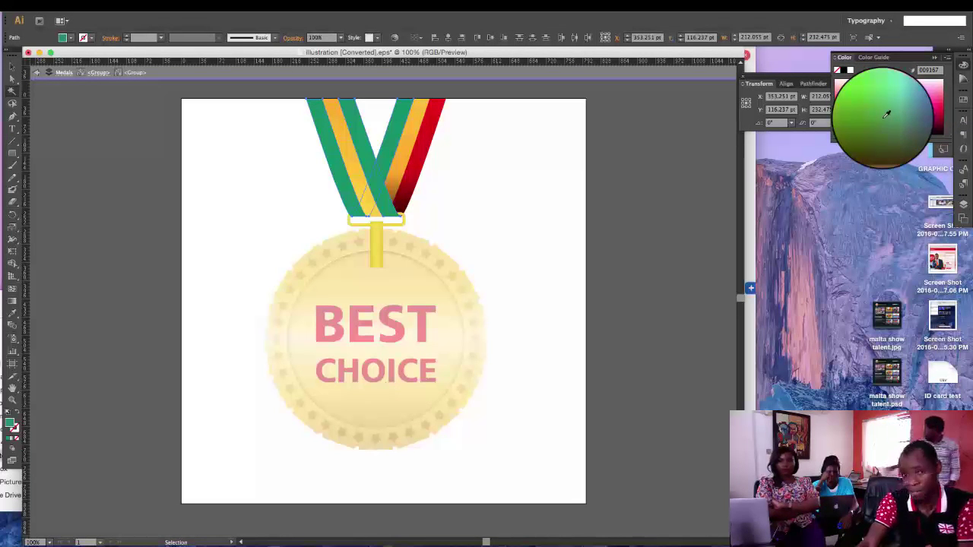
click(883, 118)
click(228, 128)
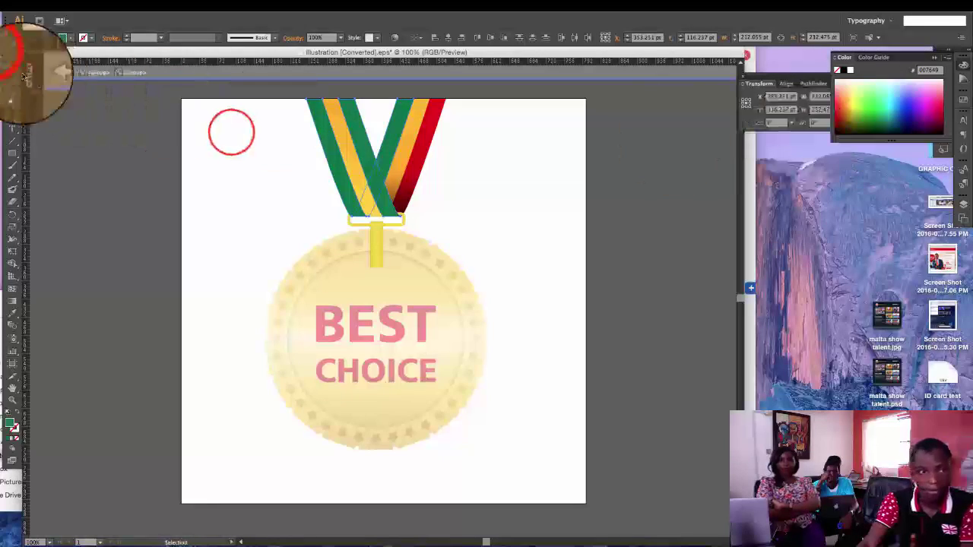
double_click(456, 149)
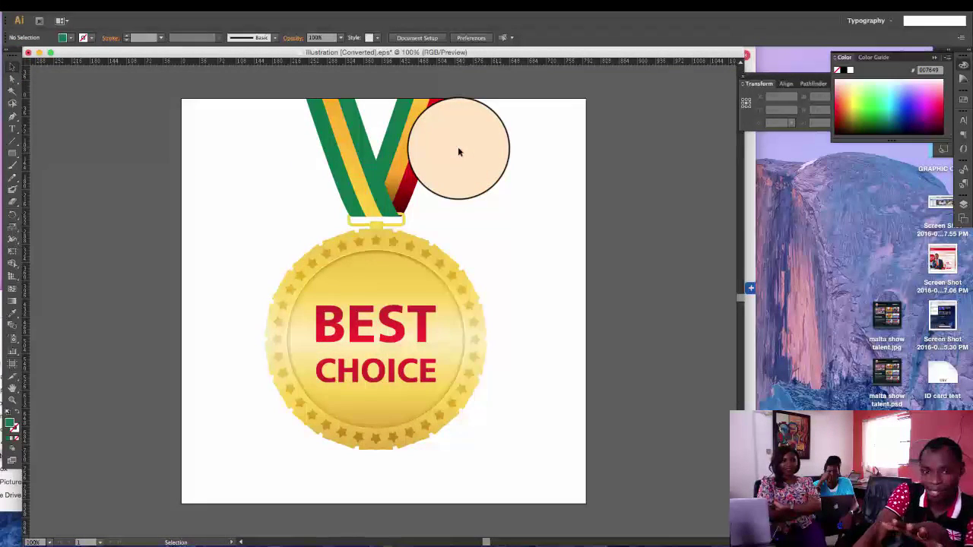
- Isolate the rear ribbon strip within the medal, select its remaining red stripe and expand the strip's group in the layer list
mouse_move(458, 150)
mouse_down()
mouse_move(323, 130)
mouse_move(409, 200)
mouse_move(359, 149)
mouse_move(333, 156)
mouse_up()
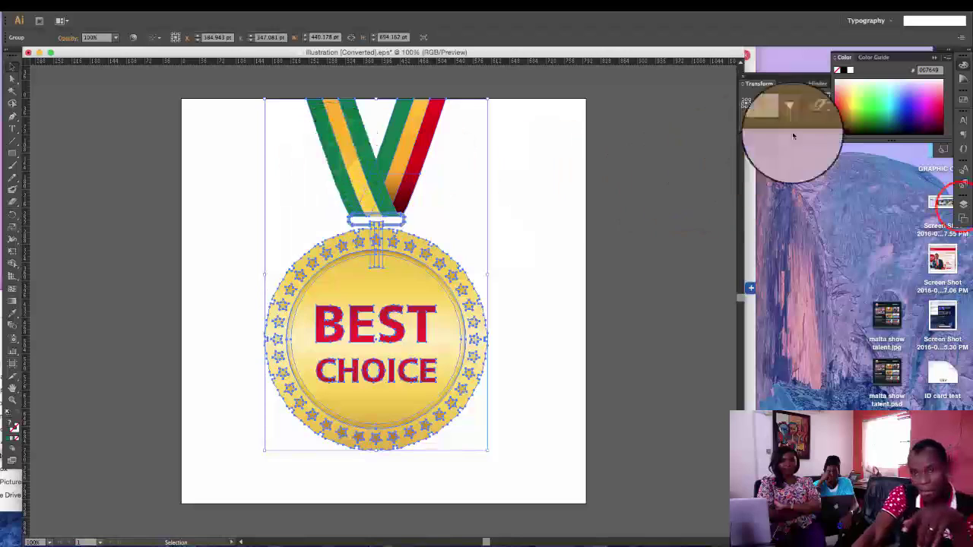
click(961, 206)
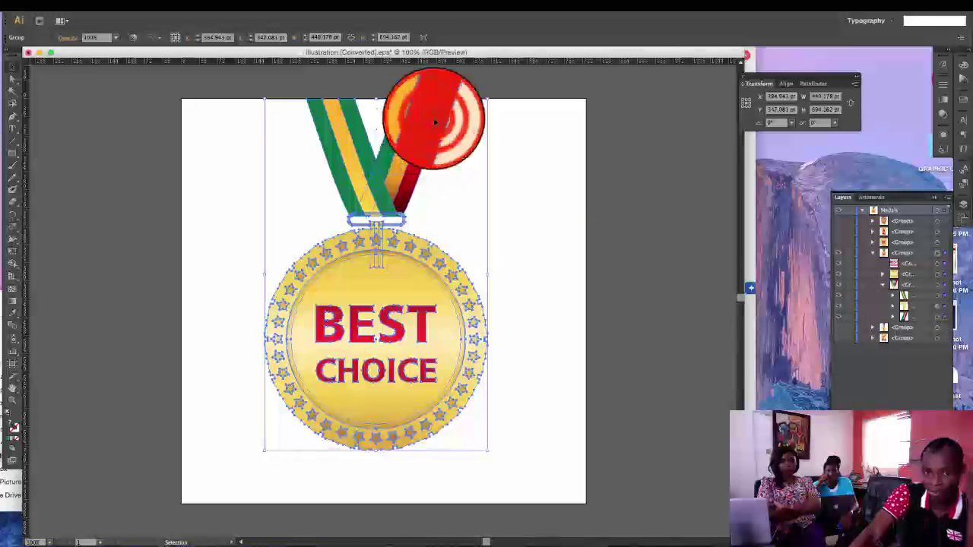
double_click(434, 120)
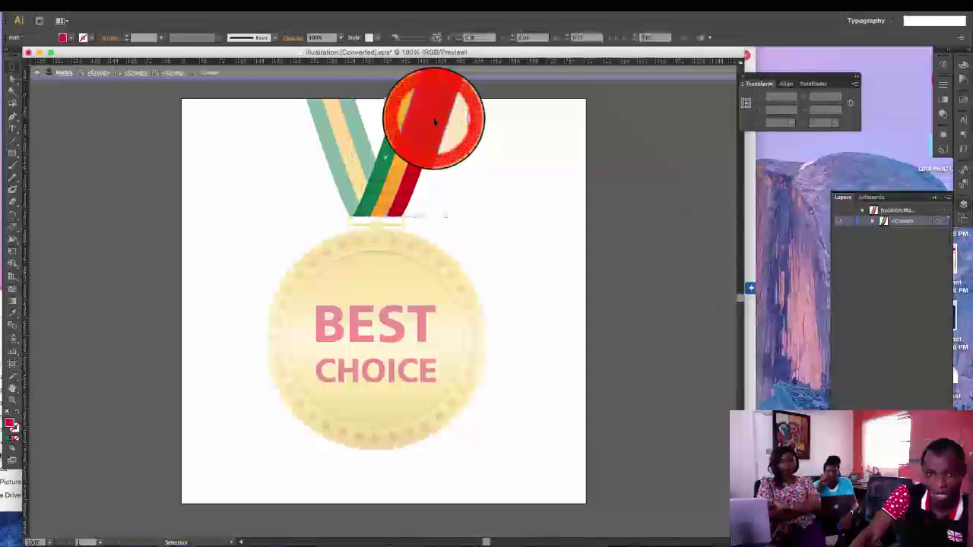
double_click(434, 121)
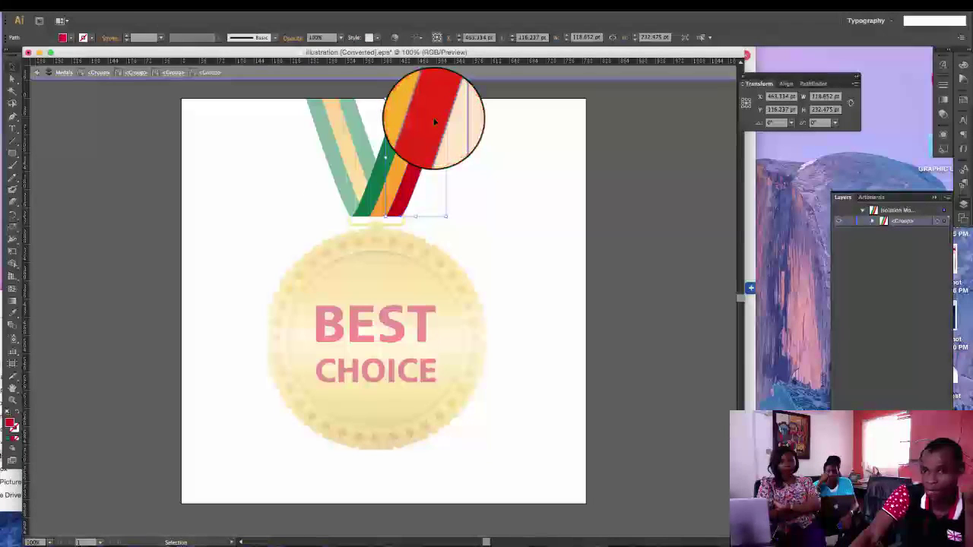
click(873, 221)
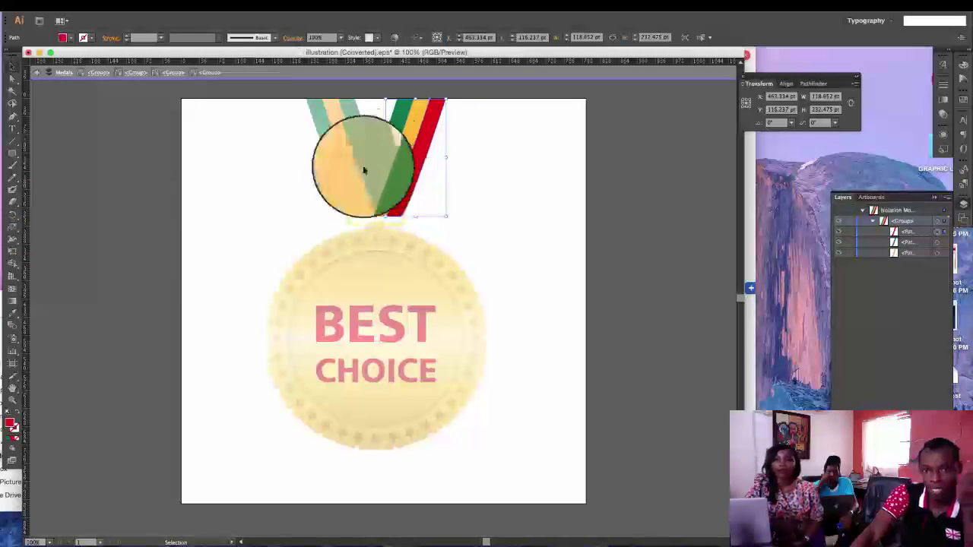
- Match the red stripe to the neighbouring green stripe with the Eyedropper, exit isolation and deselect everything
click(12, 313)
click(392, 146)
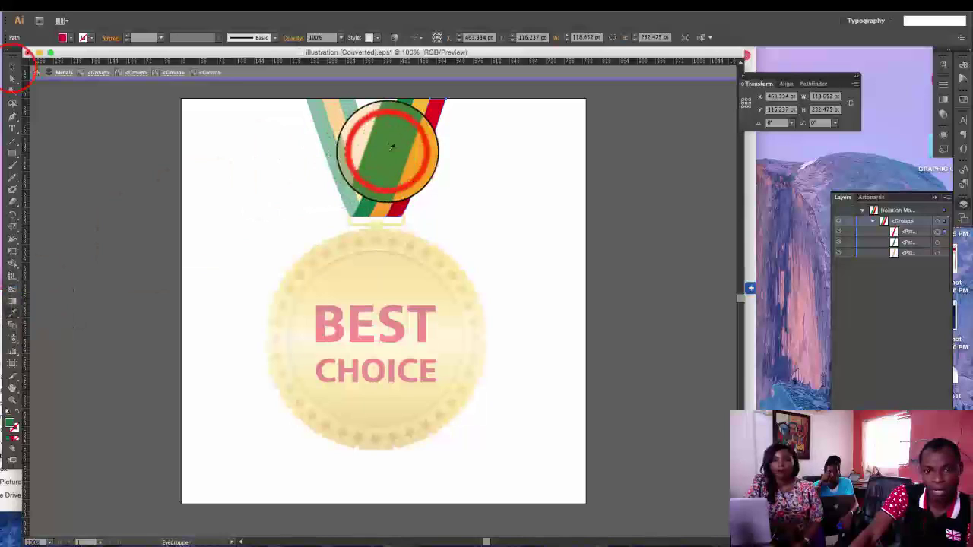
click(12, 68)
double_click(282, 141)
drag(282, 141, 392, 311)
key(ctrl+shift+a)
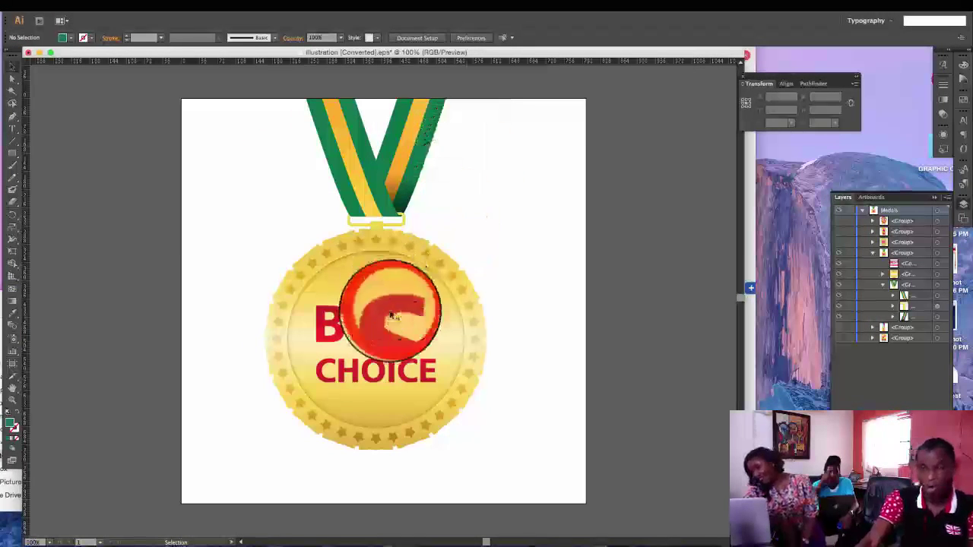
- Isolate the BEST CHOICE lettering's compound path inside the medal group and select the word BEST
double_click(392, 311)
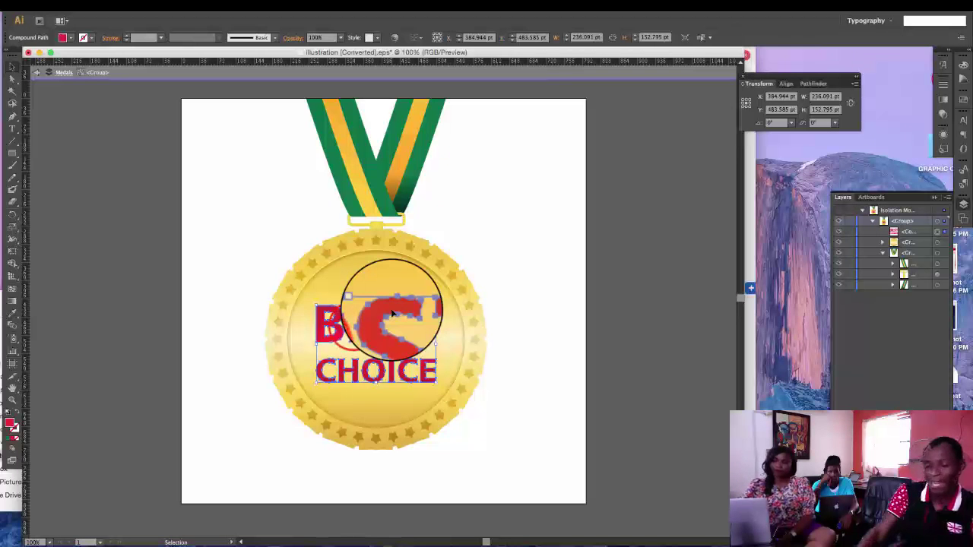
double_click(354, 329)
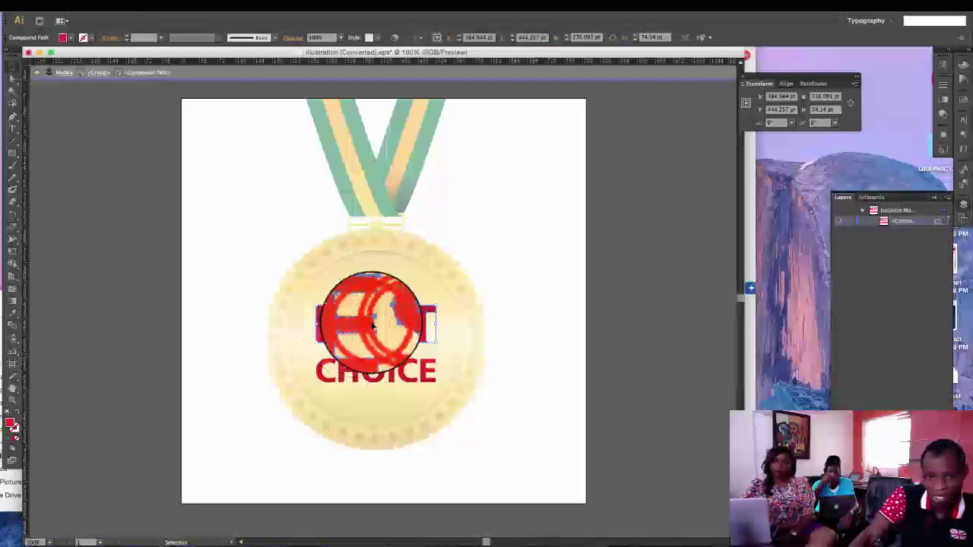
mouse_move(372, 325)
mouse_down()
mouse_move(386, 319)
mouse_move(399, 331)
mouse_up()
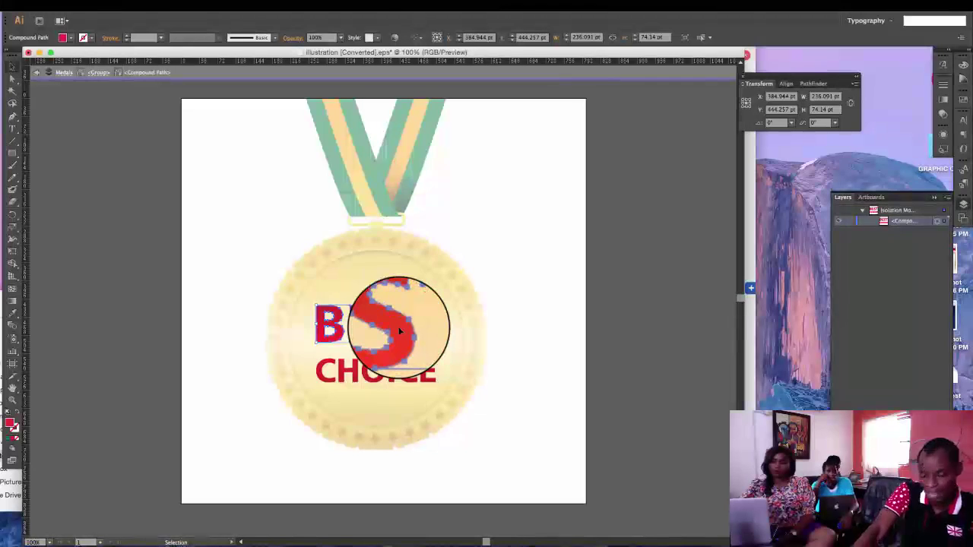
key(super+plus)
key(super+plus)
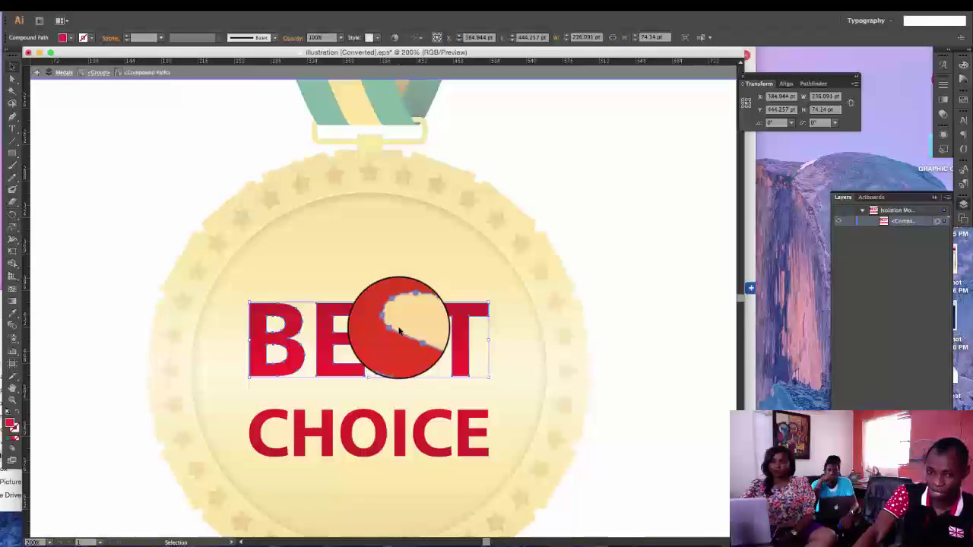
scroll(399, 330, down, 1)
key(super+z)
scroll(399, 330, down, 5)
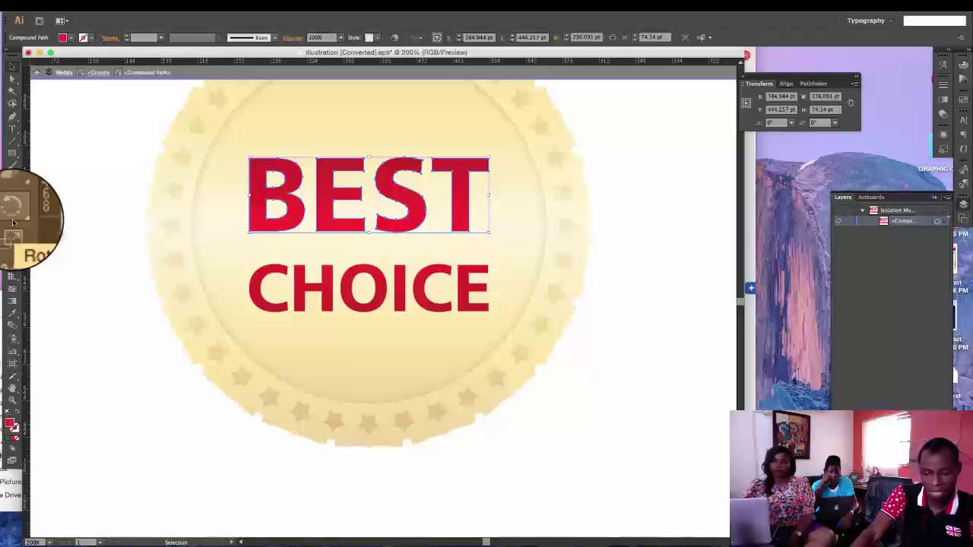
- Return to the medal group level and add the point text "Mothers' choice" beside the disc's outer edge
click(12, 67)
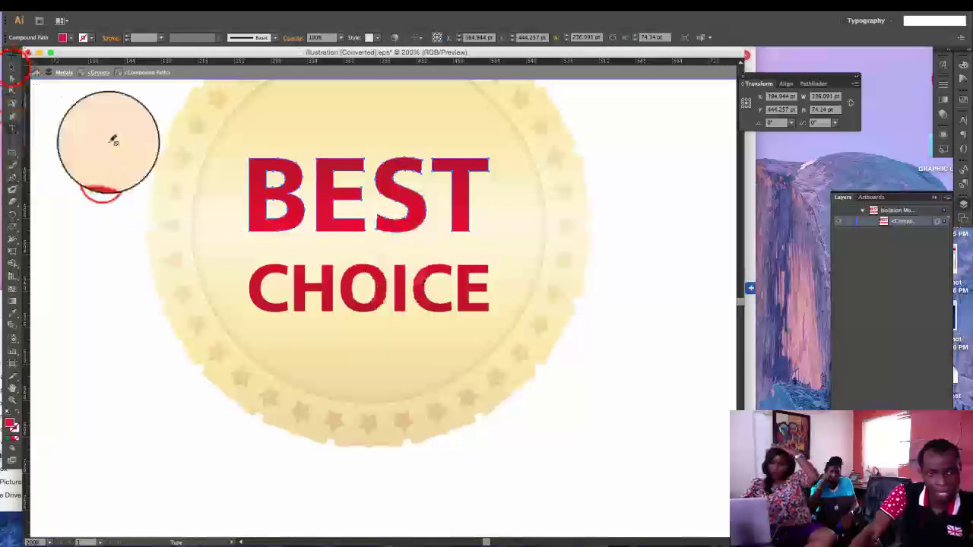
click(12, 128)
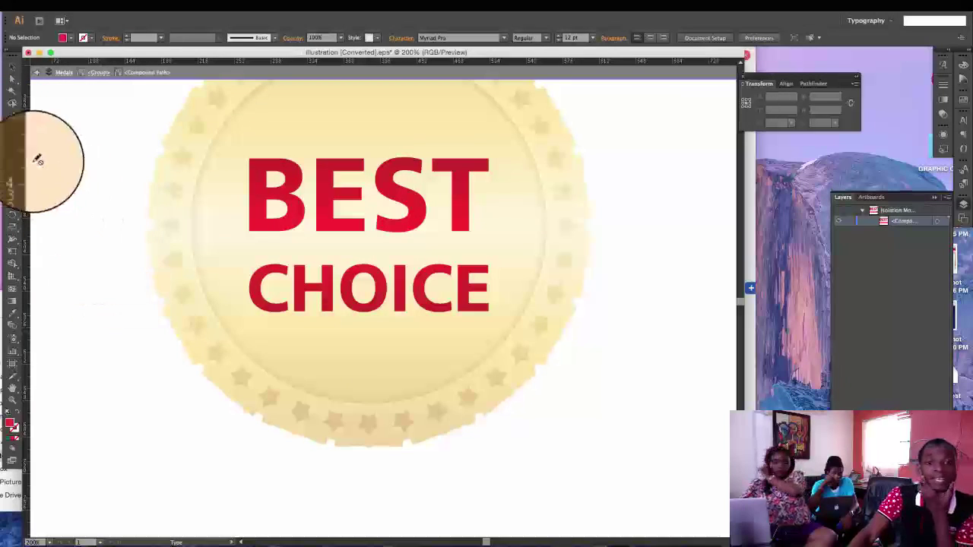
click(98, 72)
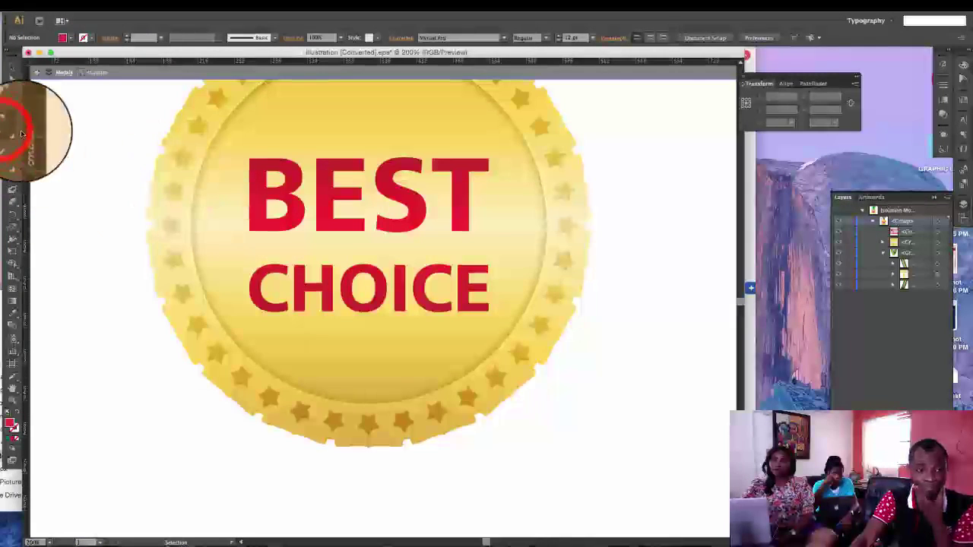
click(107, 241)
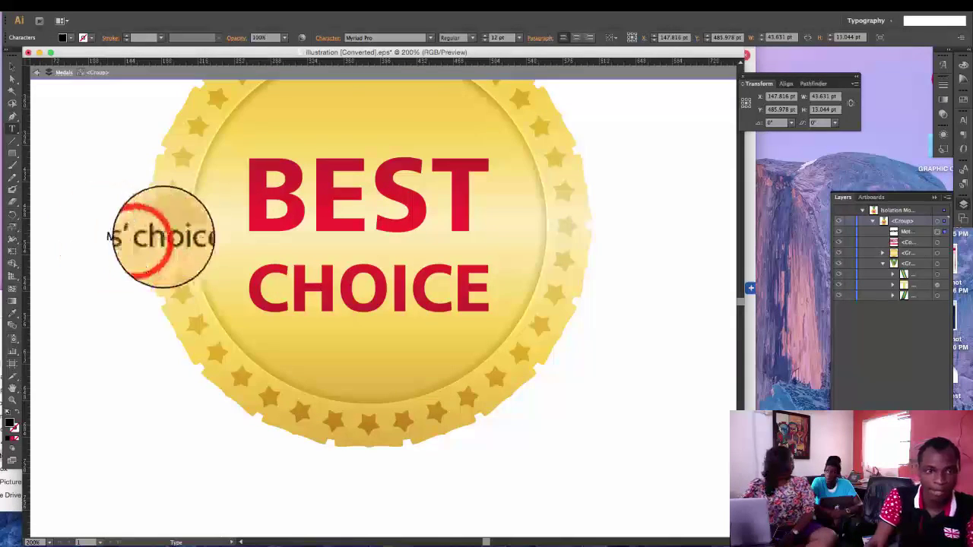
- Split the text so "Mothers'" and "choice" become separate text objects, with "choice" below "Mothers'"
click(152, 237)
key(Return)
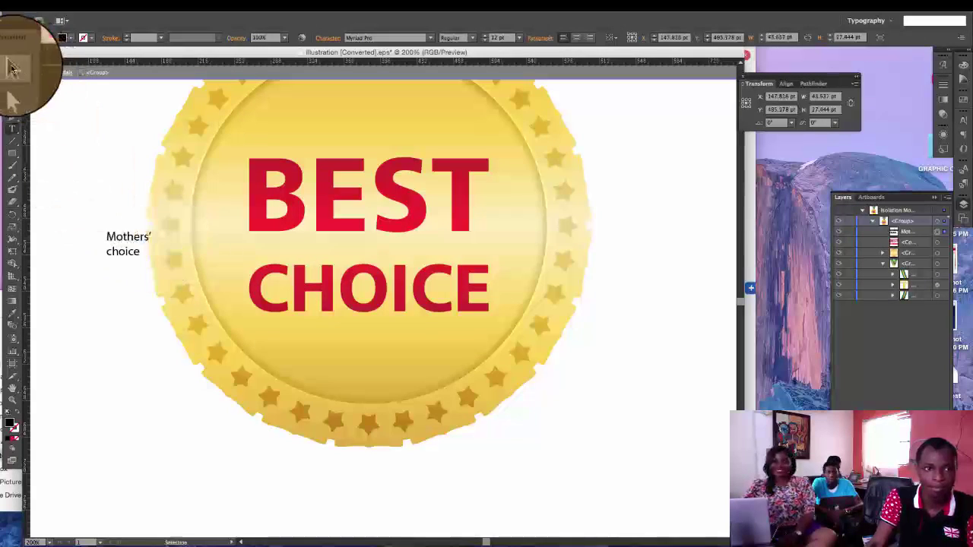
key(Escape)
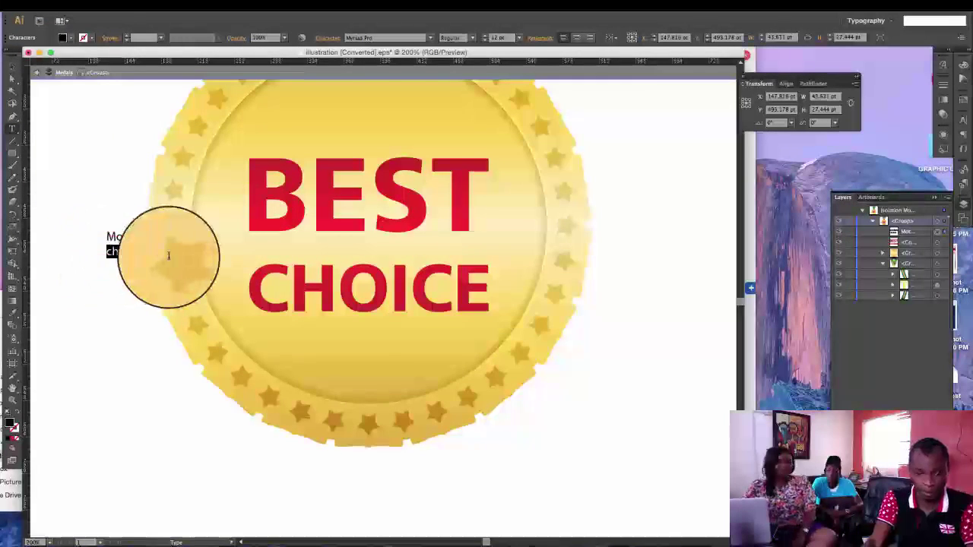
click(100, 283)
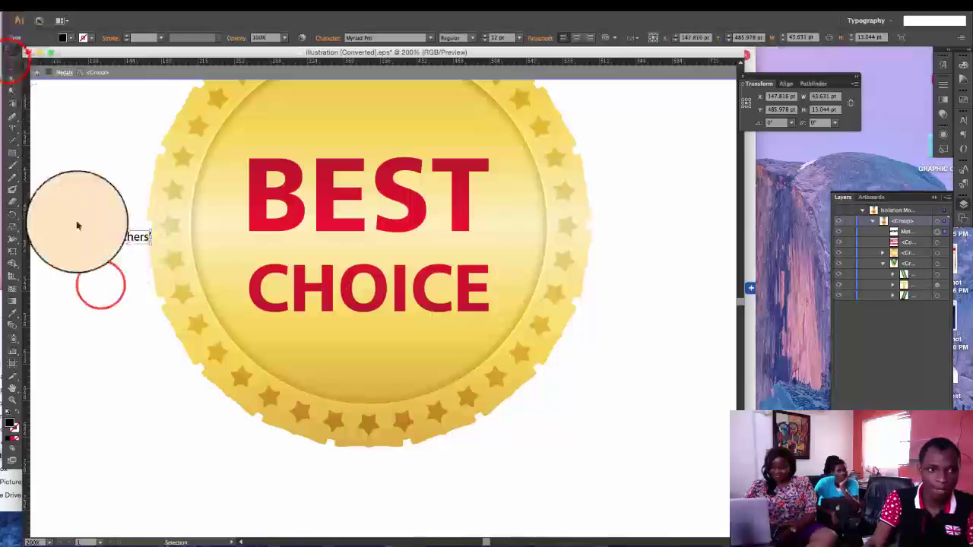
text(choice)
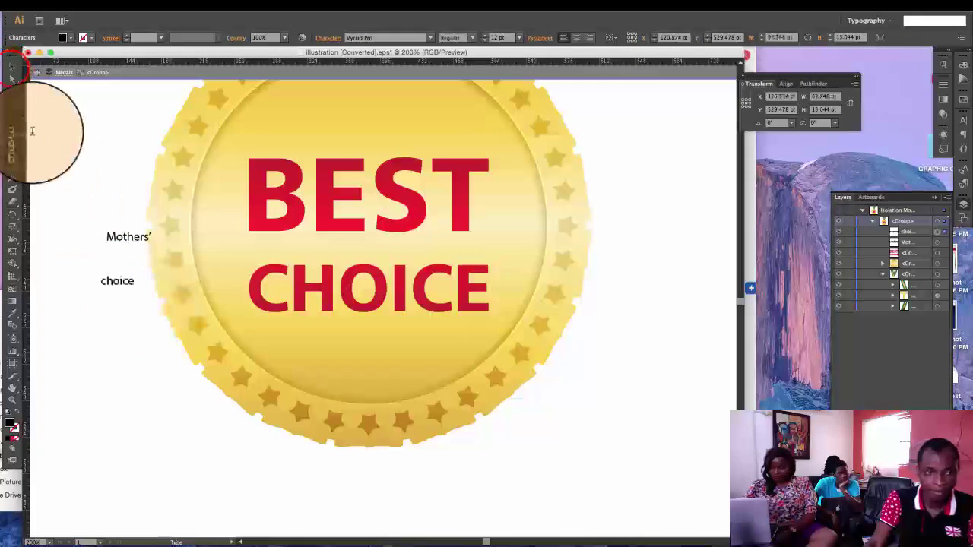
- Set the "Mothers'" text to All Caps in Myriad Pro Bold
click(13, 66)
click(129, 237)
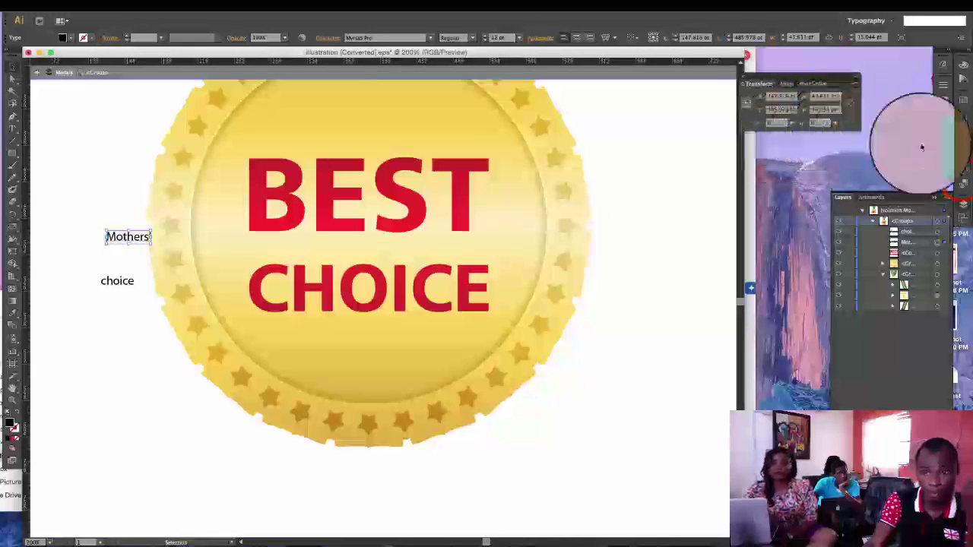
click(962, 172)
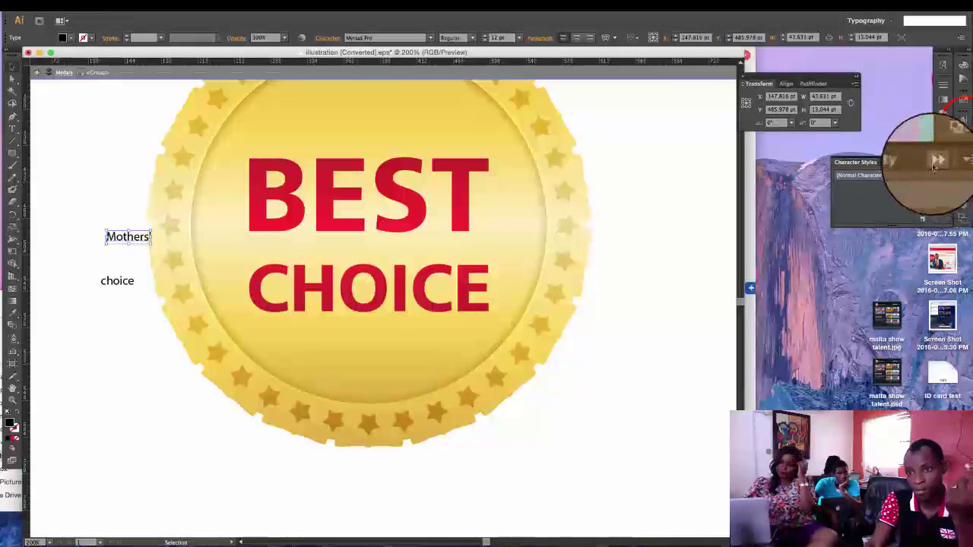
click(964, 122)
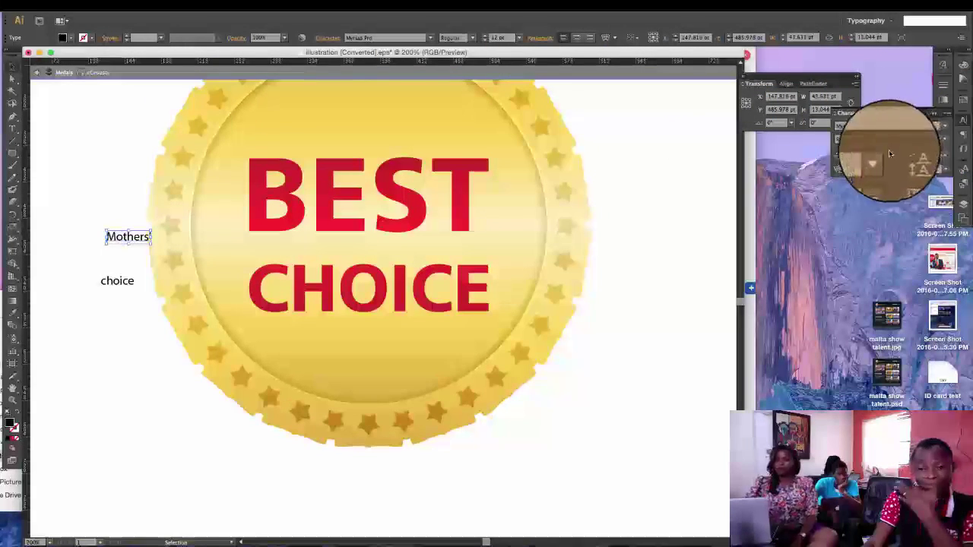
click(323, 48)
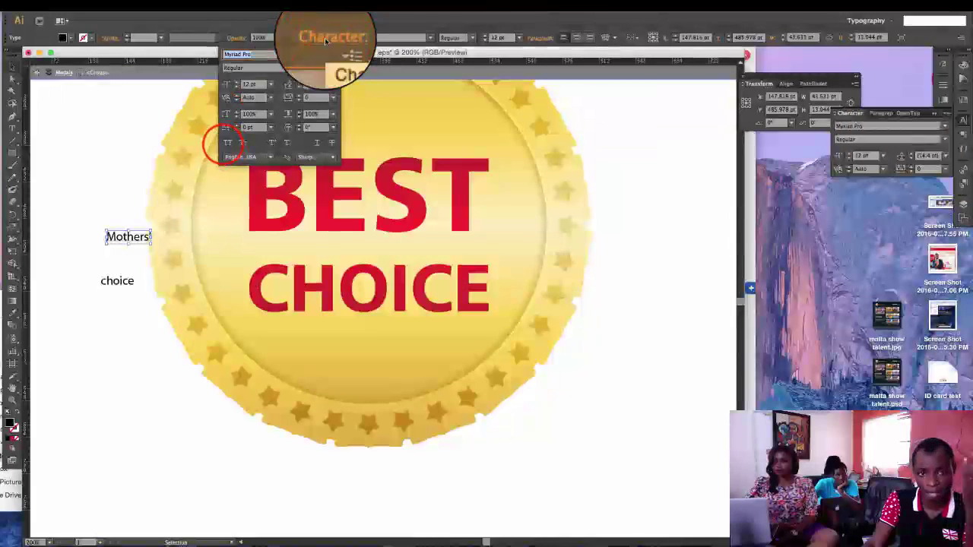
click(222, 145)
click(332, 67)
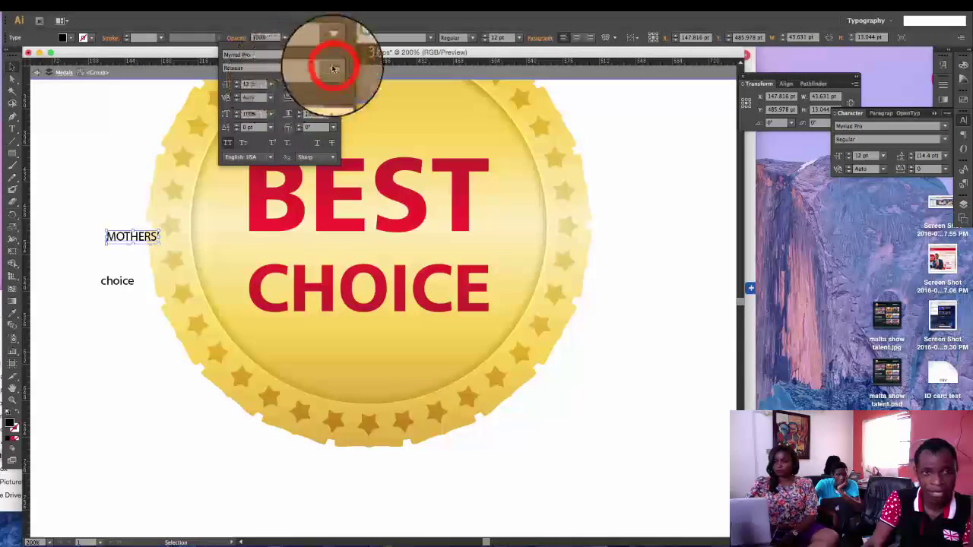
click(264, 169)
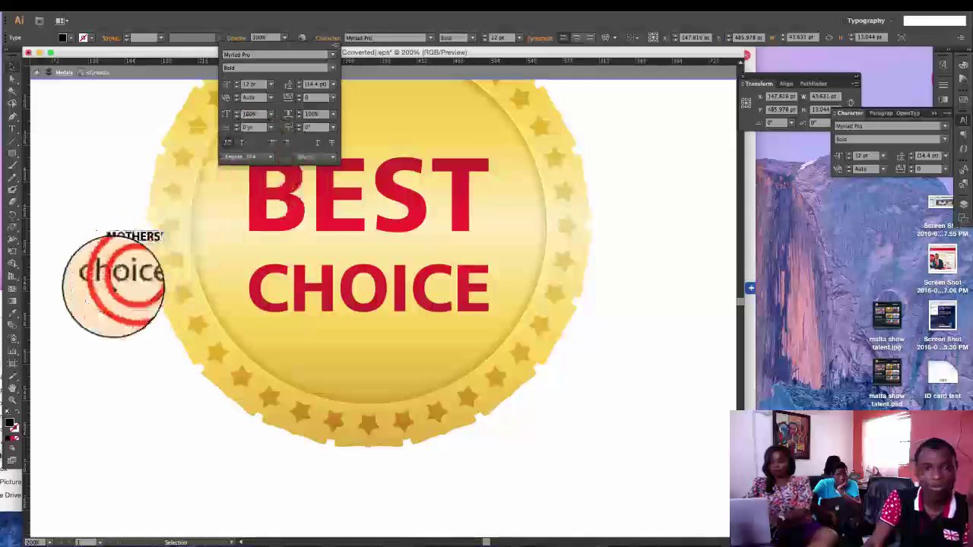
- Give the "choice" text below it the same All Caps and Bold style
click(117, 281)
click(12, 67)
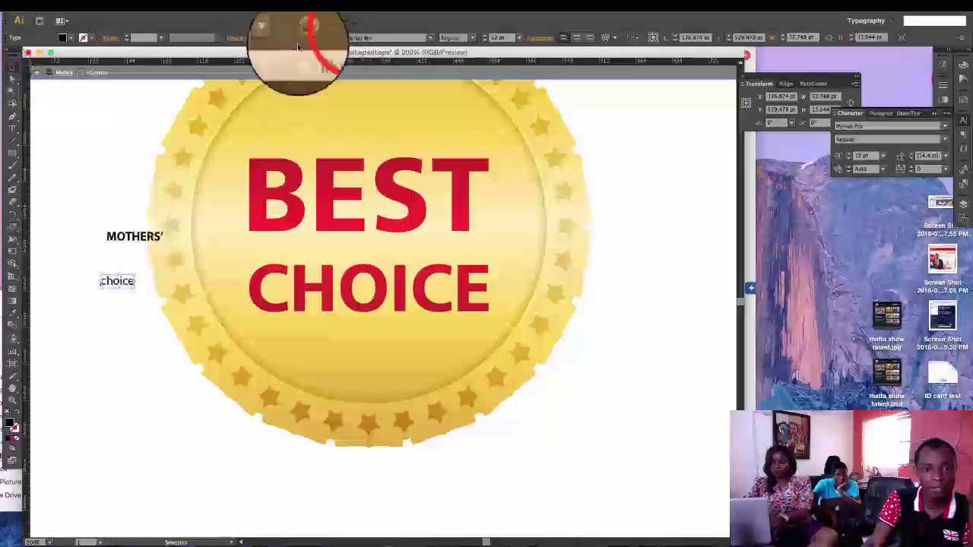
click(325, 38)
click(230, 144)
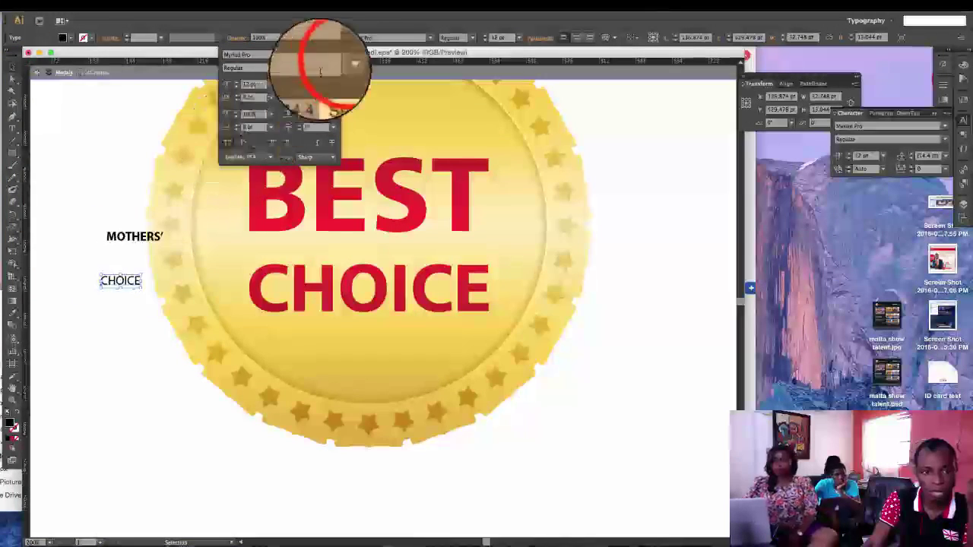
click(332, 67)
click(290, 167)
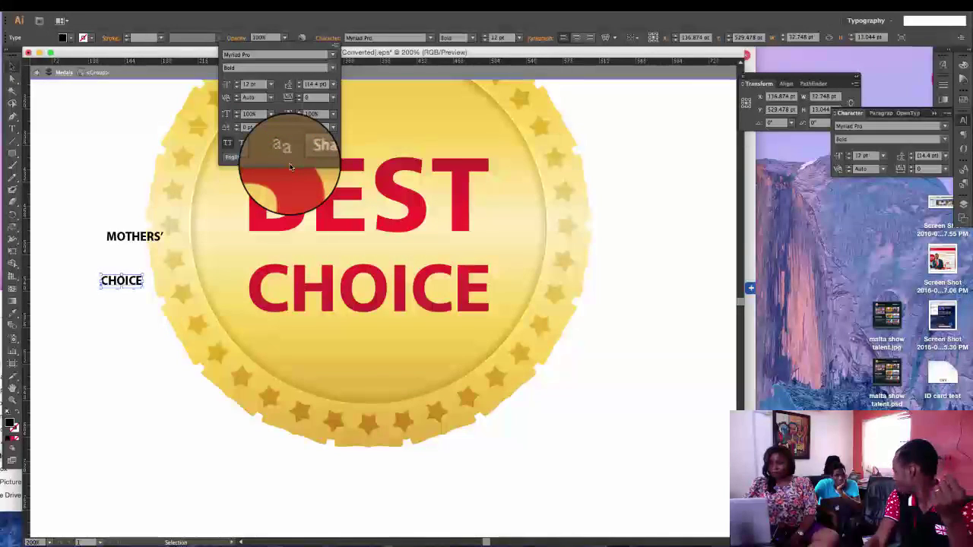
- Place vertical ruler guides along the left and right edges of the red BEST CHOICE lettering
click(141, 189)
click(257, 183)
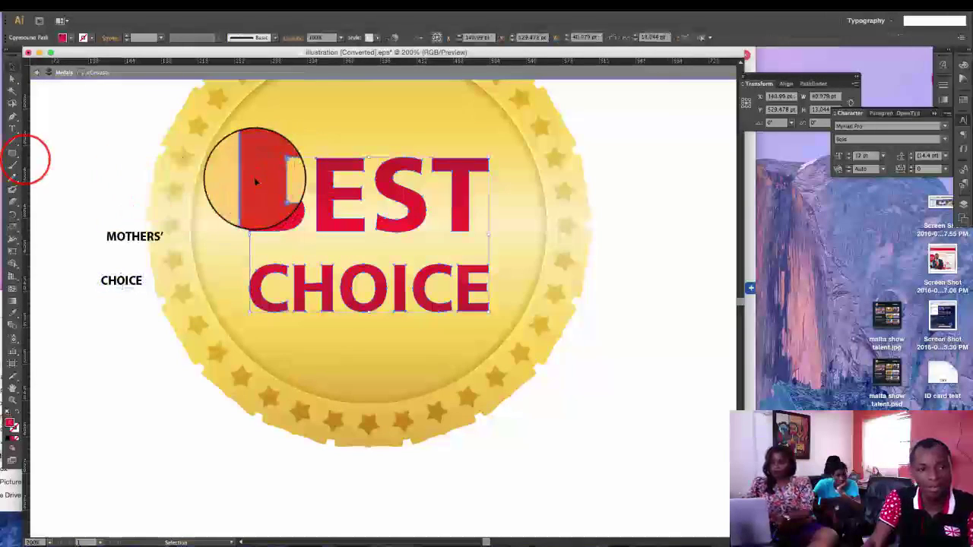
drag(26, 161, 247, 173)
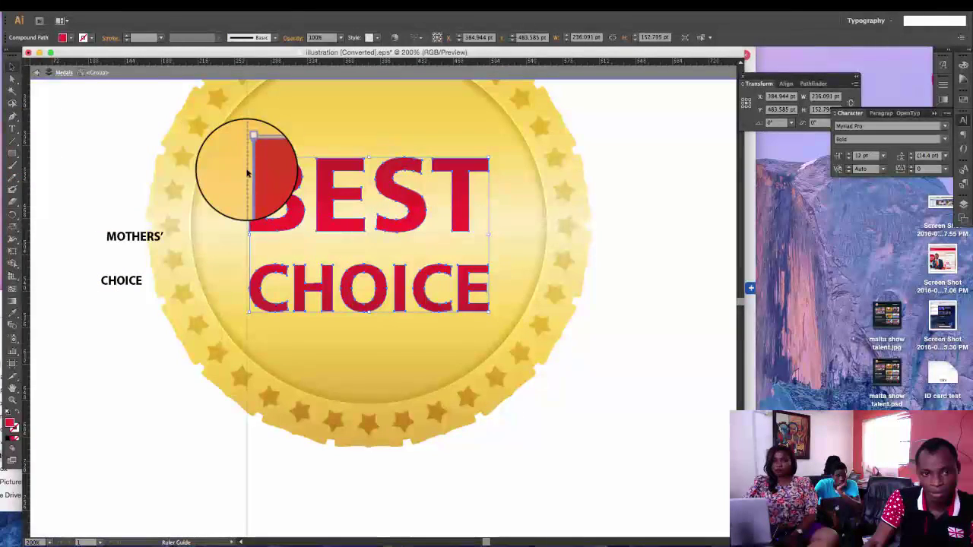
drag(28, 161, 487, 160)
- Move MOTHERS' onto the disc over the word BEST and enlarge it to span the width between the two guides
click(158, 233)
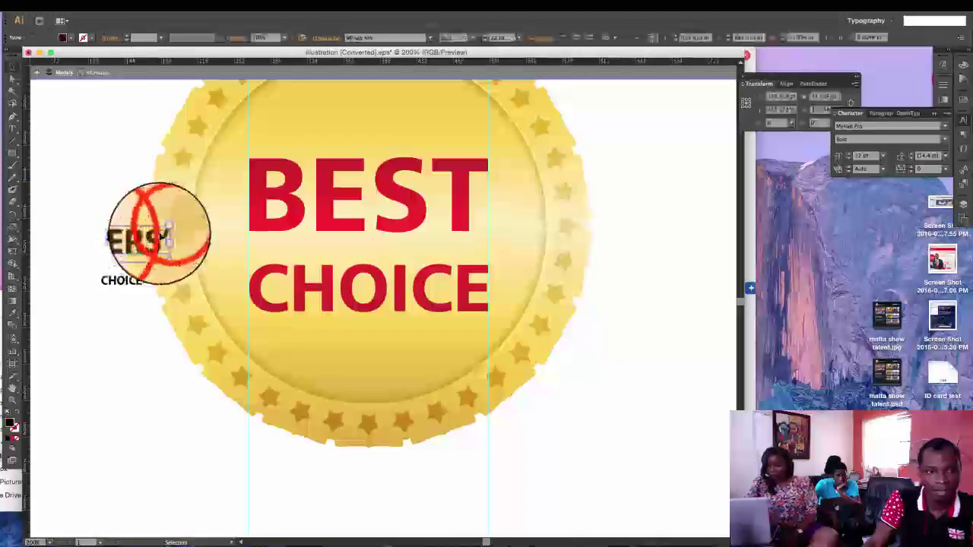
drag(162, 230, 389, 174)
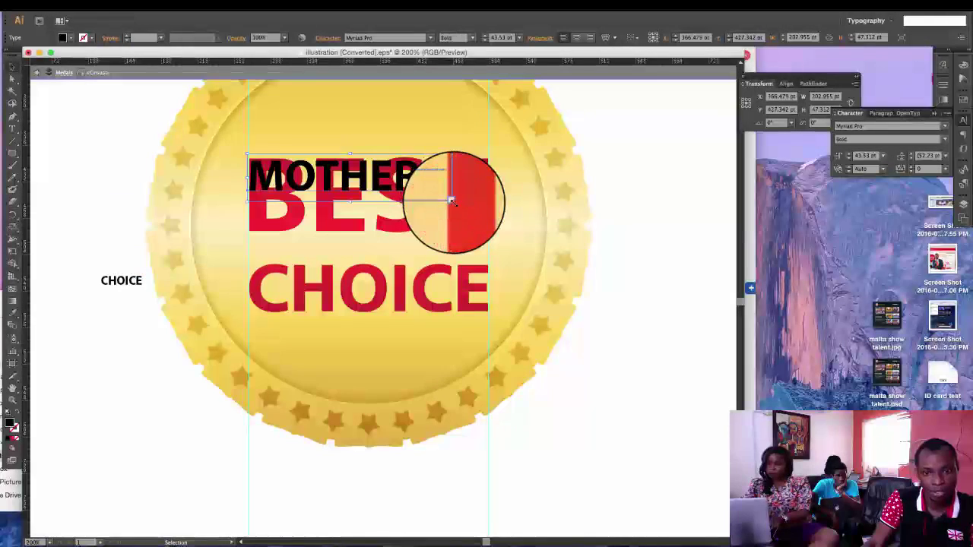
drag(454, 200, 486, 229)
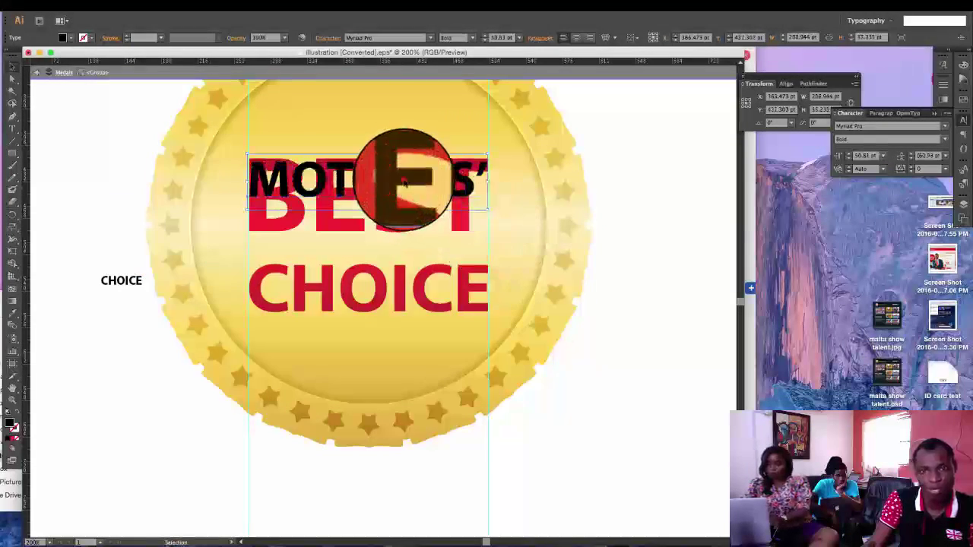
drag(391, 174, 404, 217)
- Move CHOICE onto the disc beneath MOTHERS', scale it to fill the width between the guides, and deselect it
click(126, 285)
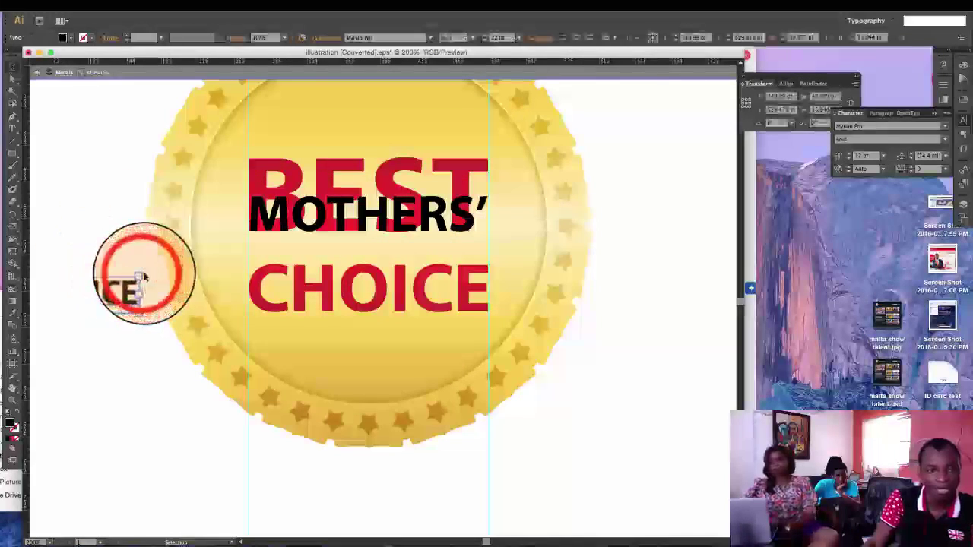
drag(144, 275, 348, 188)
drag(270, 220, 400, 262)
drag(244, 234, 239, 223)
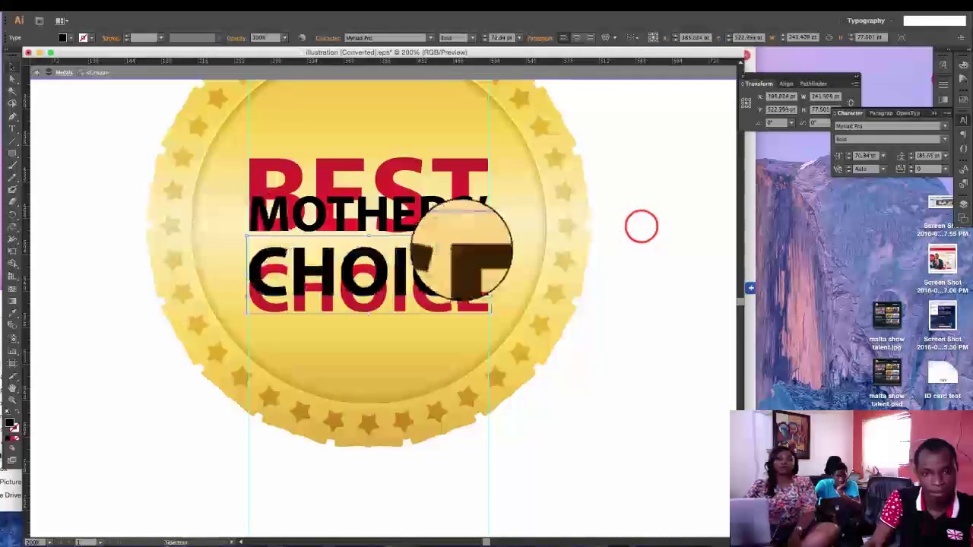
click(640, 228)
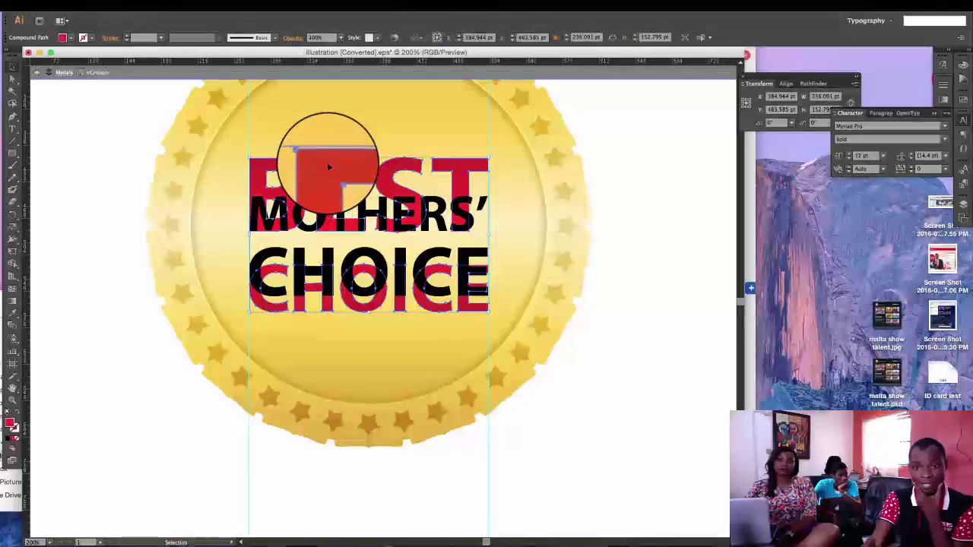
- Isolate the medal group and hide the old red BEST CHOICE compound path in the layer list
double_click(326, 161)
double_click(626, 178)
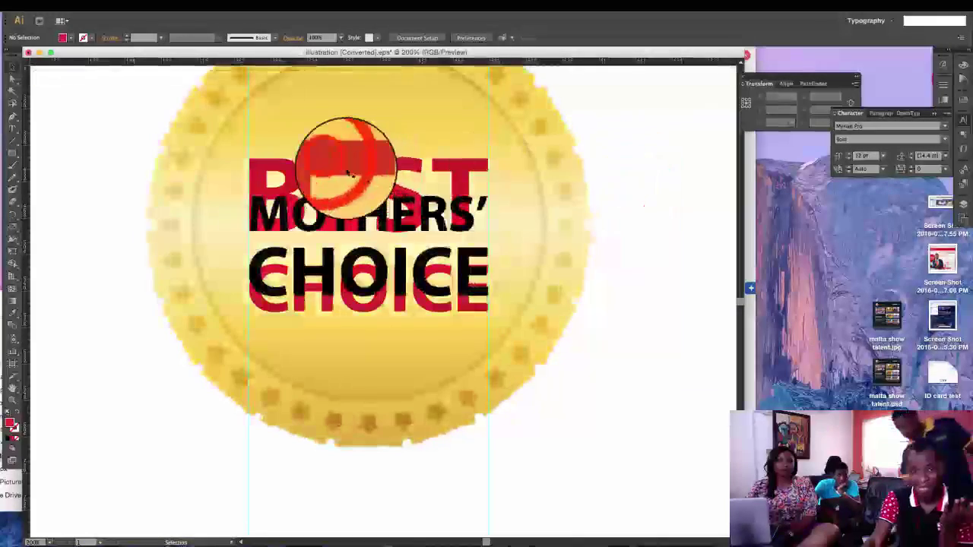
double_click(339, 166)
click(962, 204)
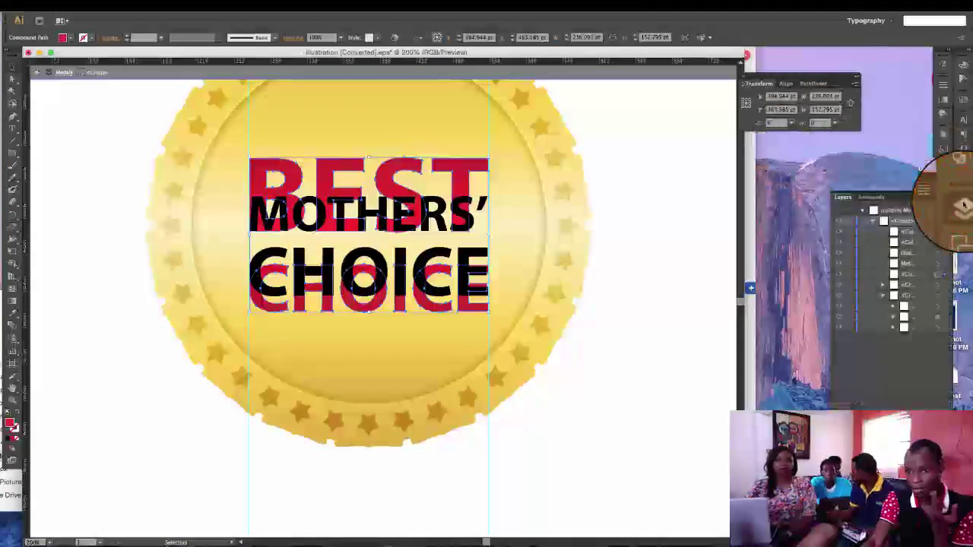
click(838, 275)
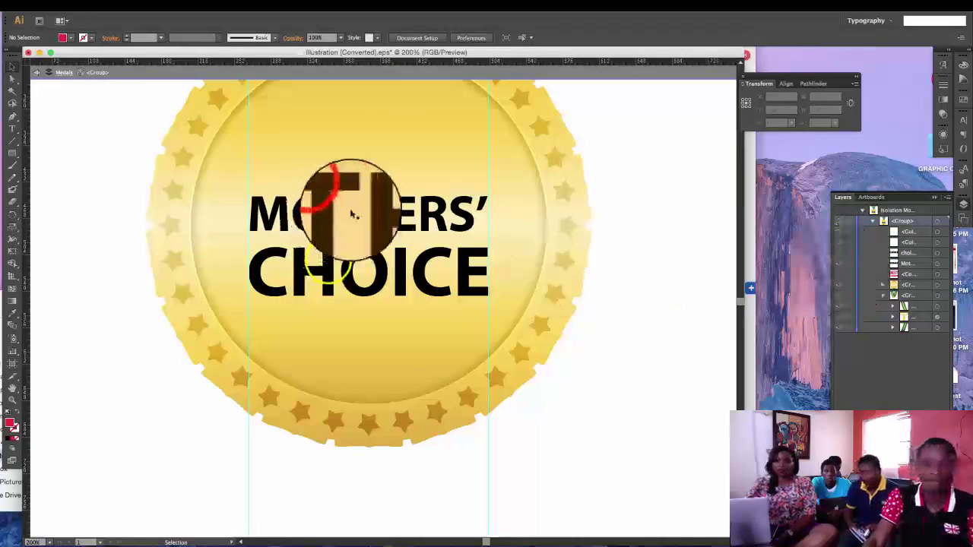
- Fill both the MOTHERS' and CHOICE texts with crimson red and exit isolation mode
click(326, 232)
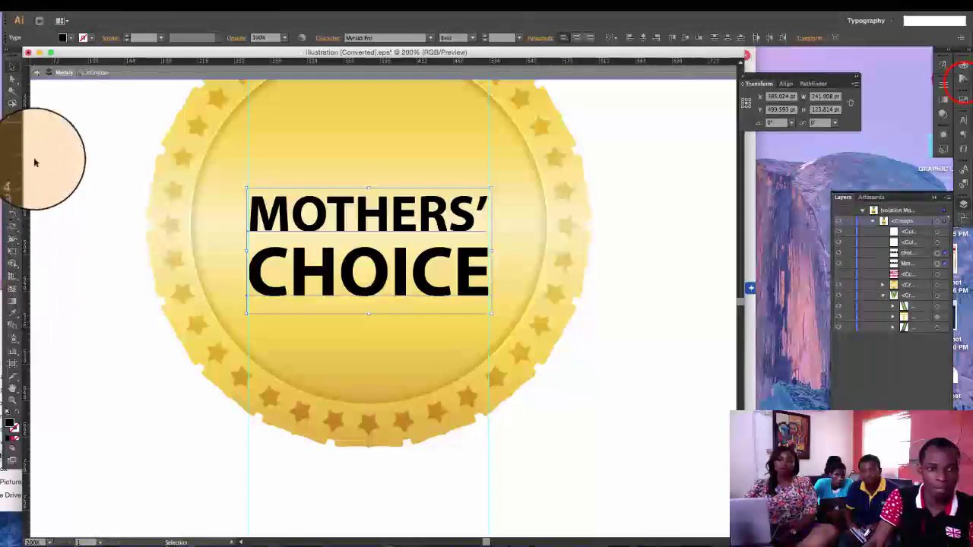
click(961, 79)
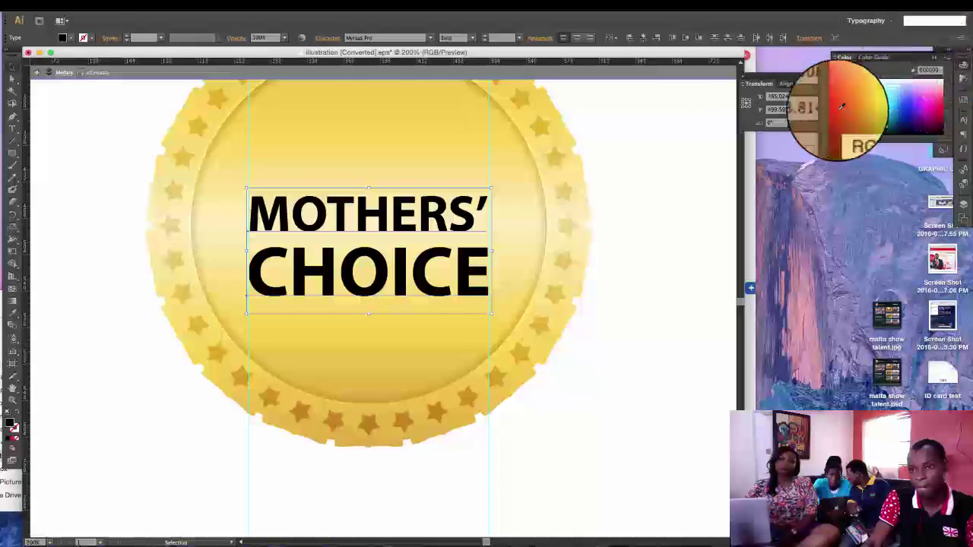
click(841, 57)
click(946, 105)
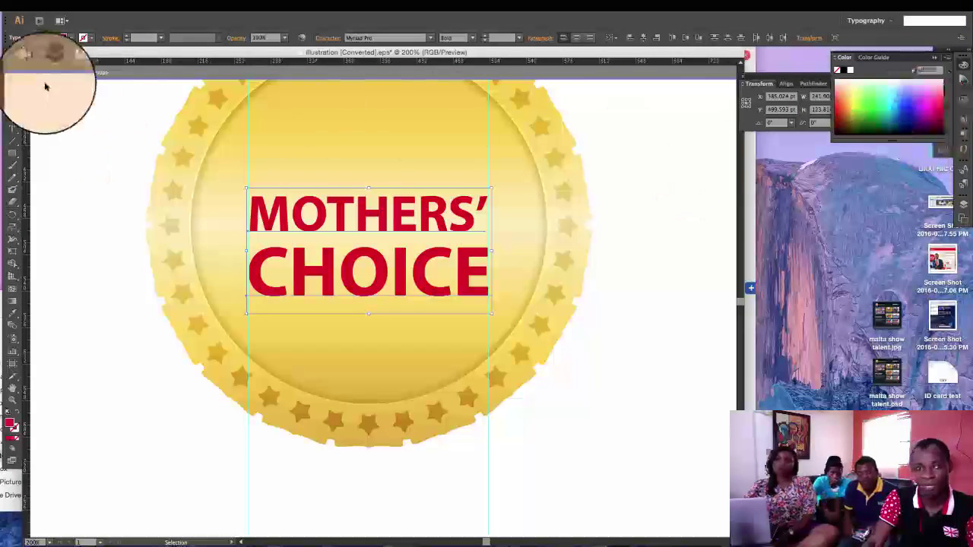
click(38, 74)
click(77, 106)
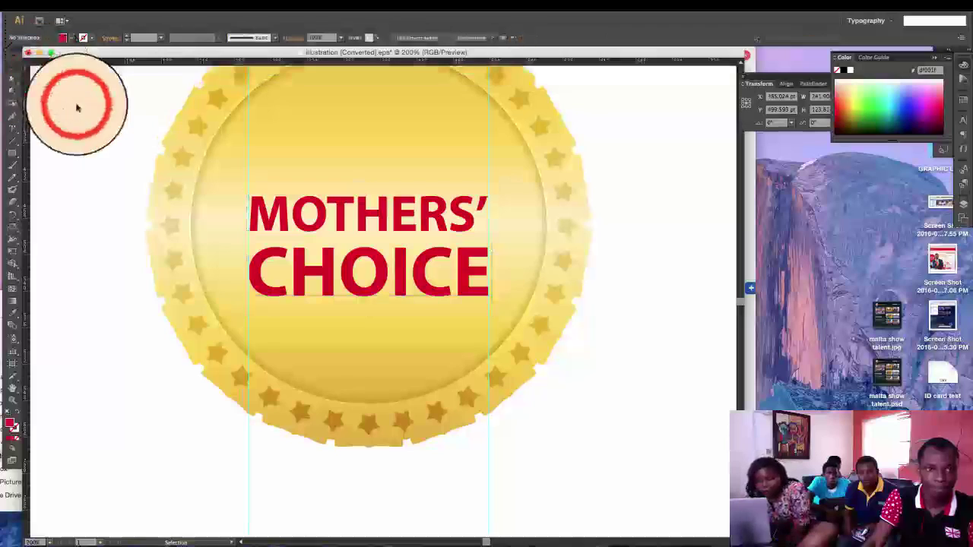
- Re-enter the medal group, shift the MOTHERS' CHOICE lettering up slightly on the disc, and leave isolation
key(super+0)
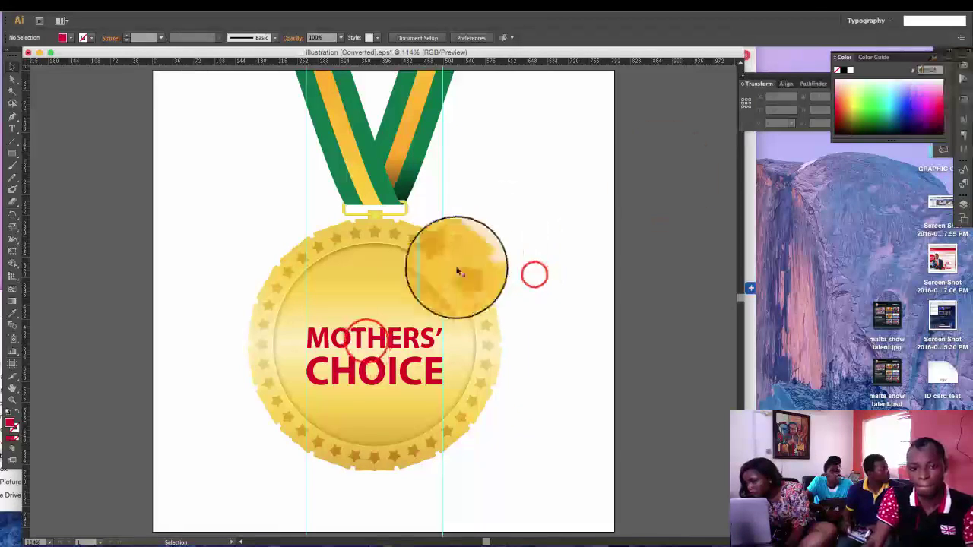
double_click(386, 342)
click(387, 346)
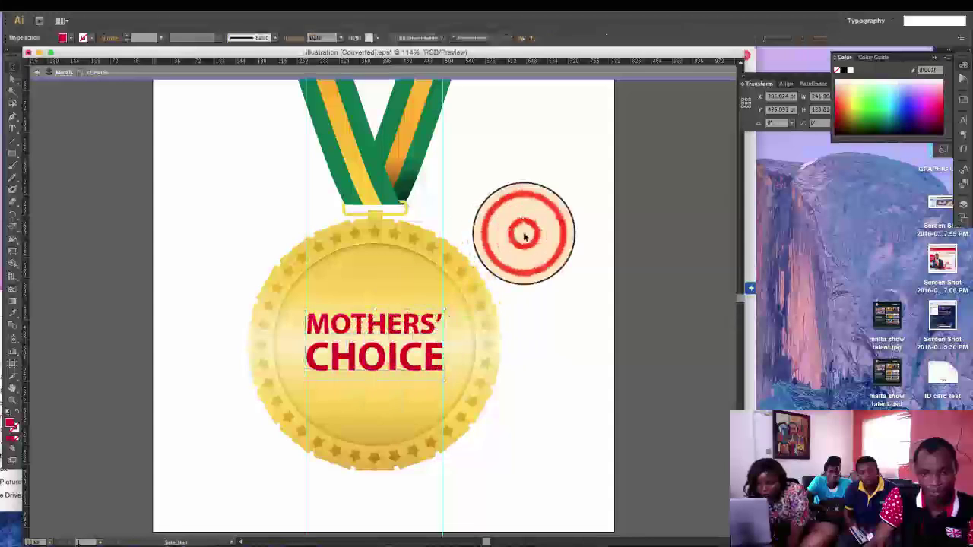
double_click(523, 235)
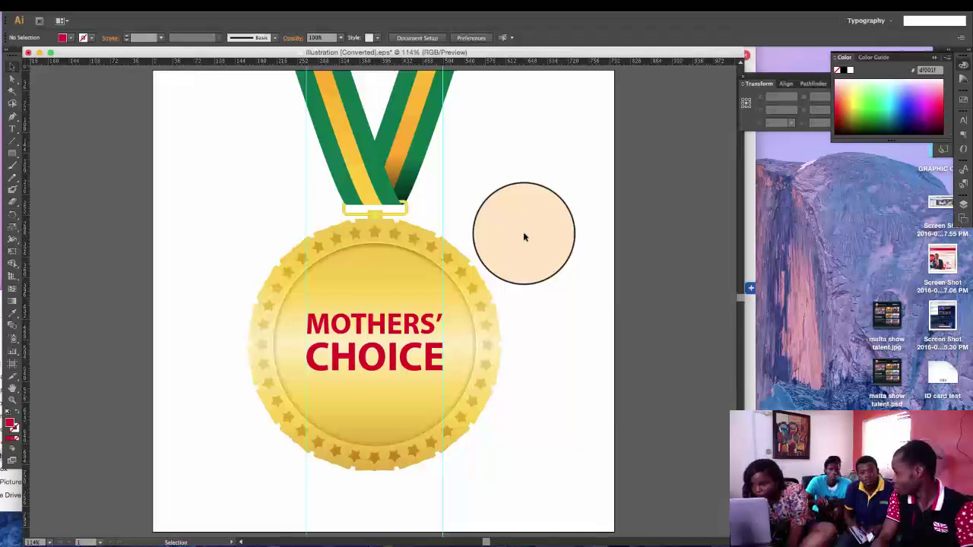
drag(523, 232, 368, 323)
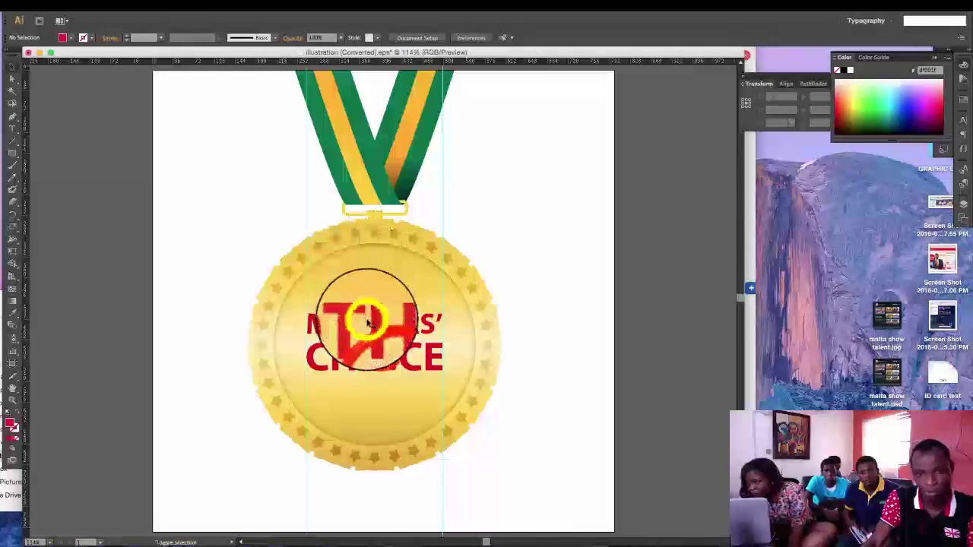
double_click(368, 323)
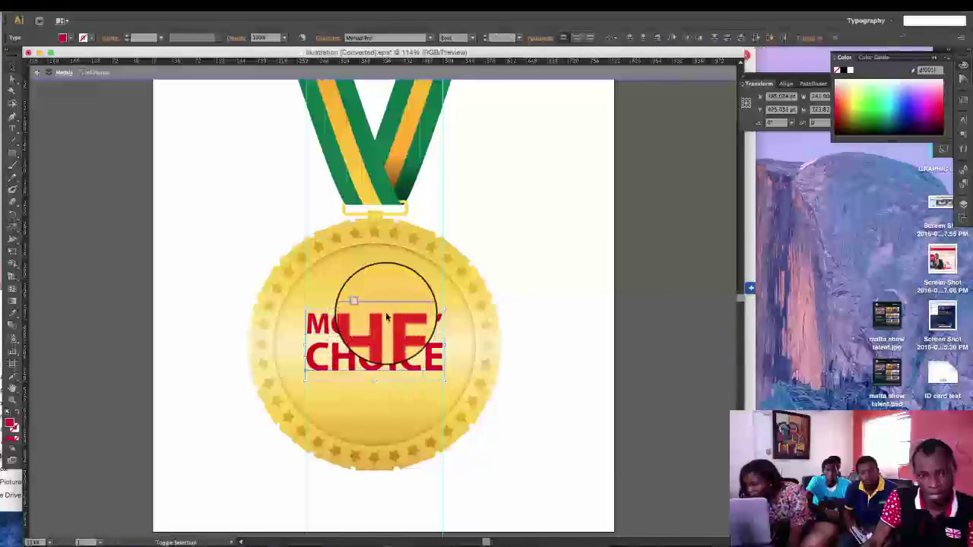
double_click(554, 254)
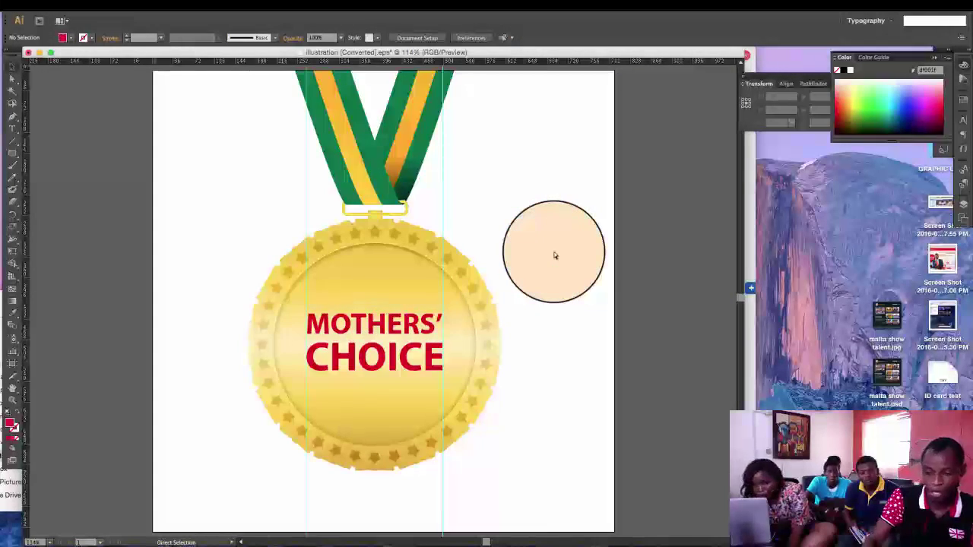
- Add a second blank artboard beside the medal artboard
key(super+minus)
key(super+minus)
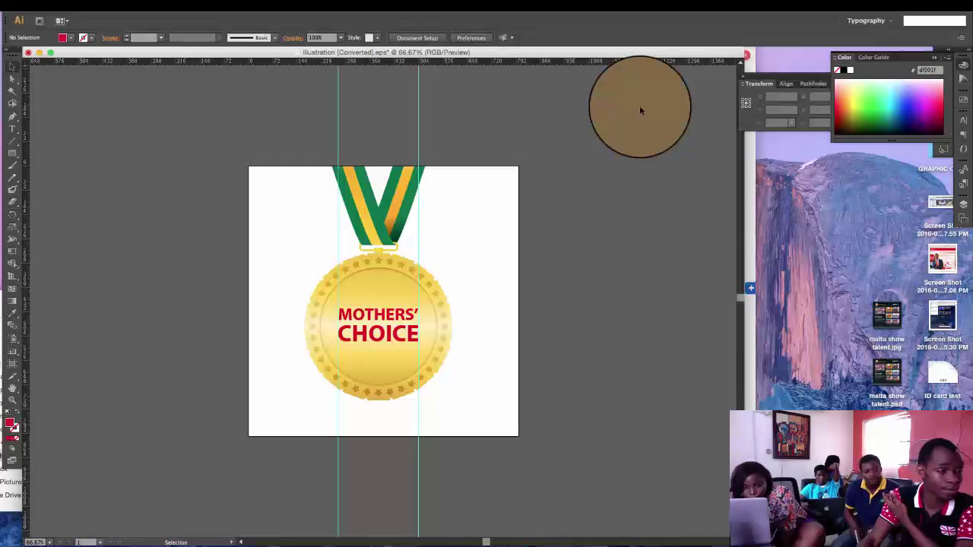
click(456, 201)
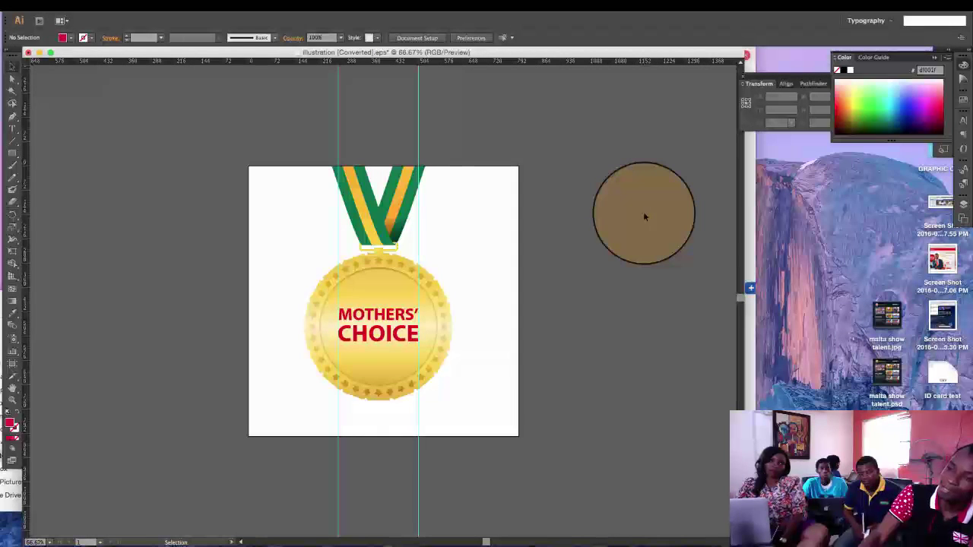
click(963, 219)
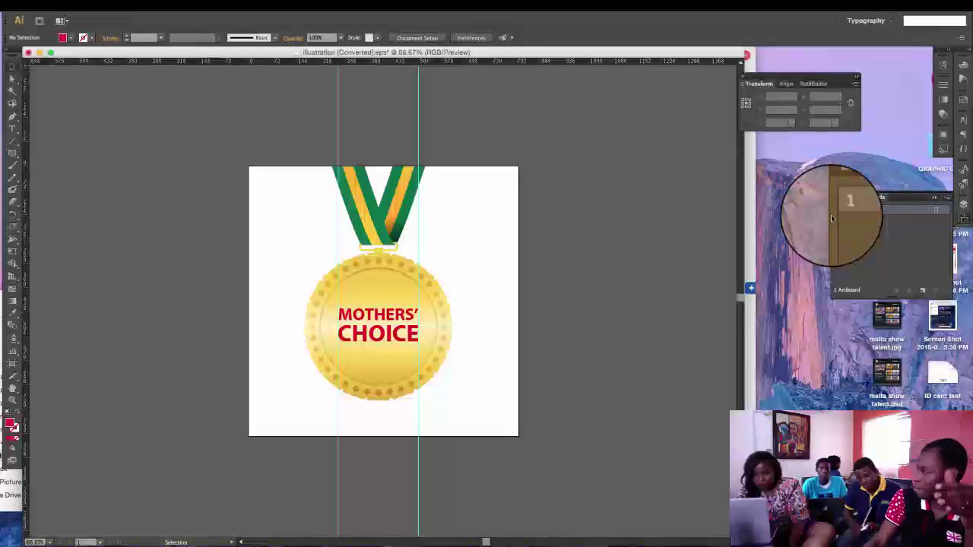
click(946, 199)
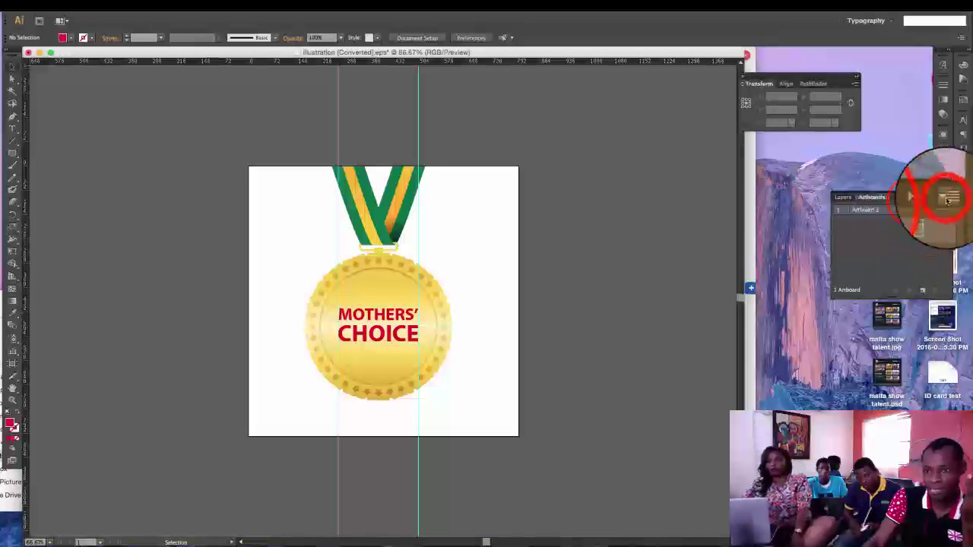
click(912, 204)
scroll(632, 270, right, 1)
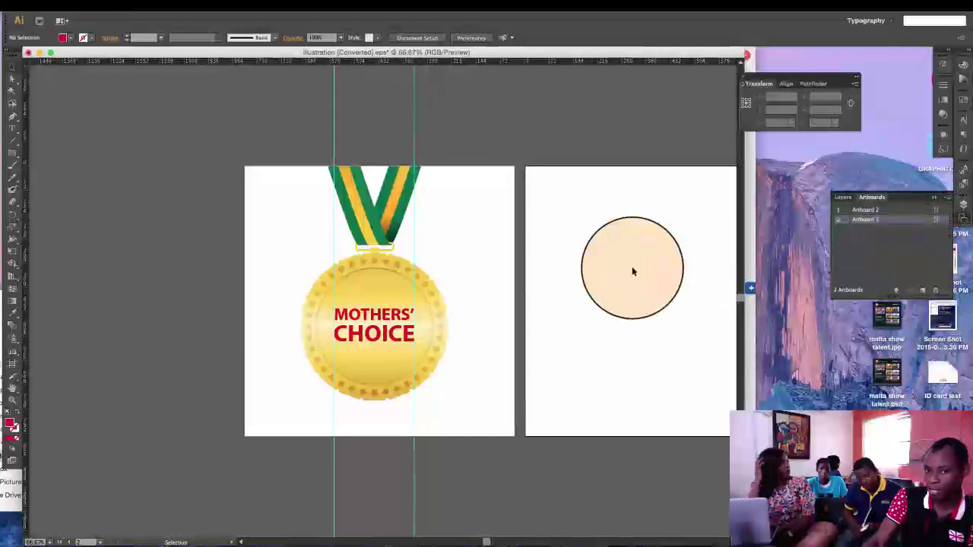
- Copy the medal group from the first artboard and paste it onto the blank second artboard
scroll(632, 272, right, 1)
click(453, 108)
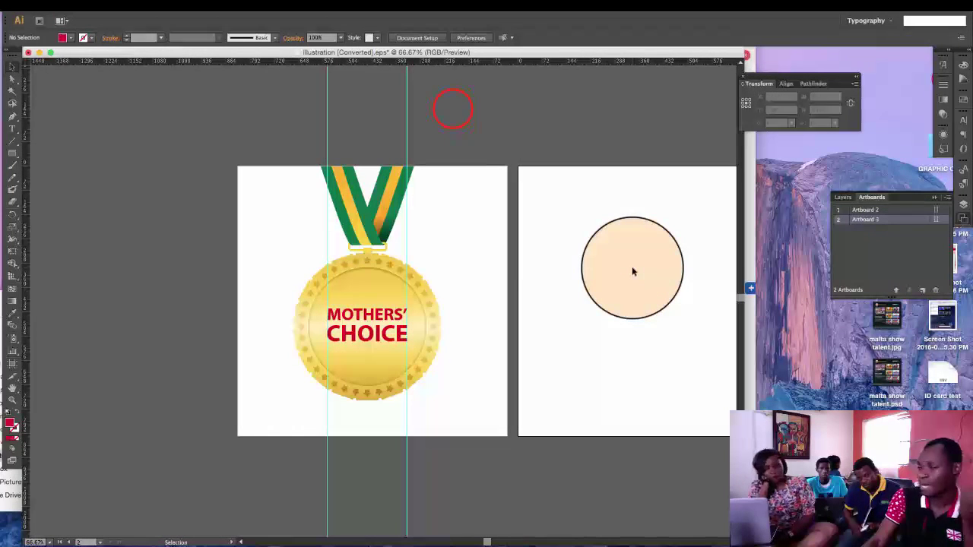
click(354, 326)
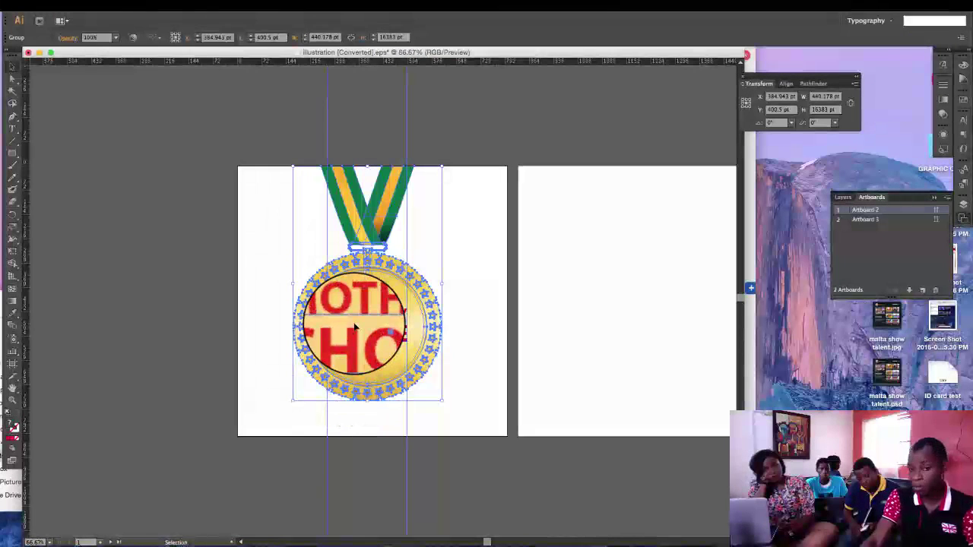
drag(354, 327, 366, 317)
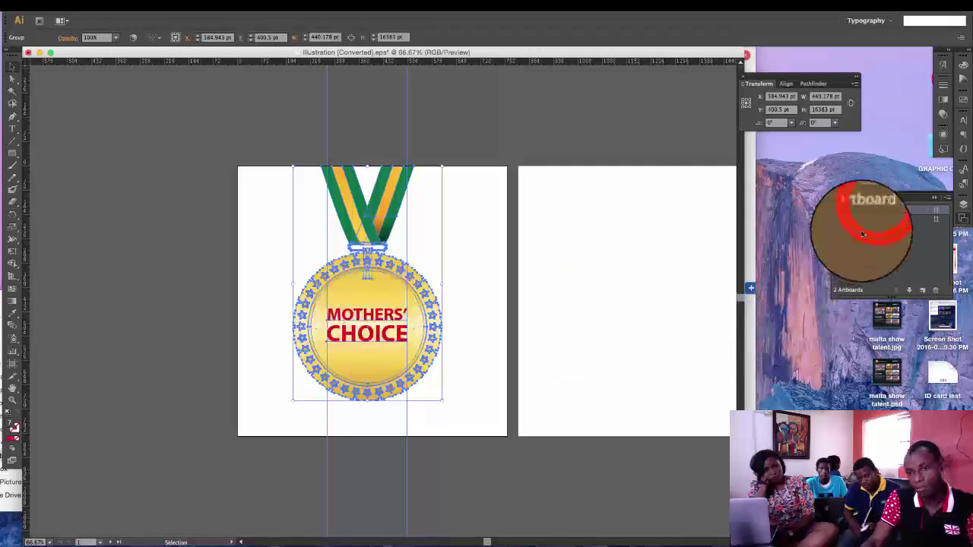
click(652, 152)
double_click(870, 220)
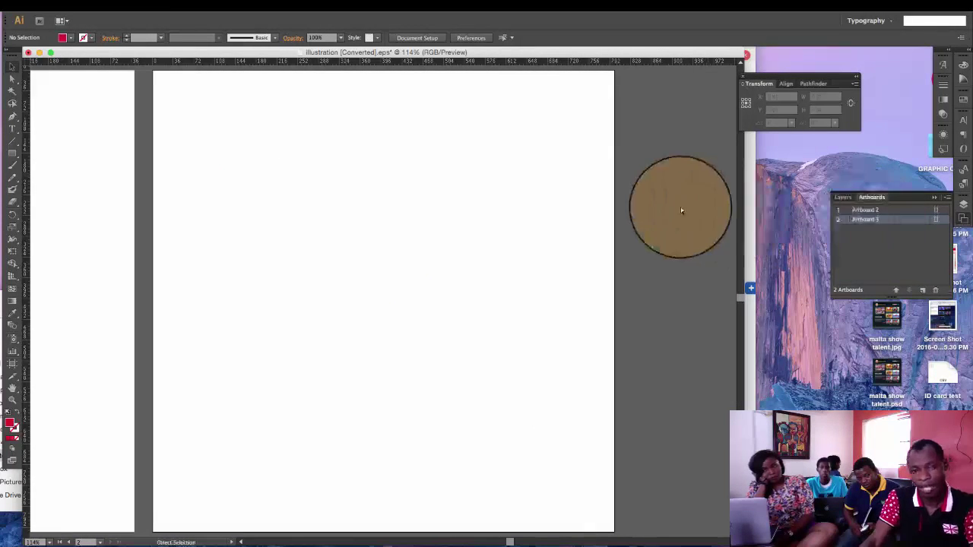
key(ctrl+v)
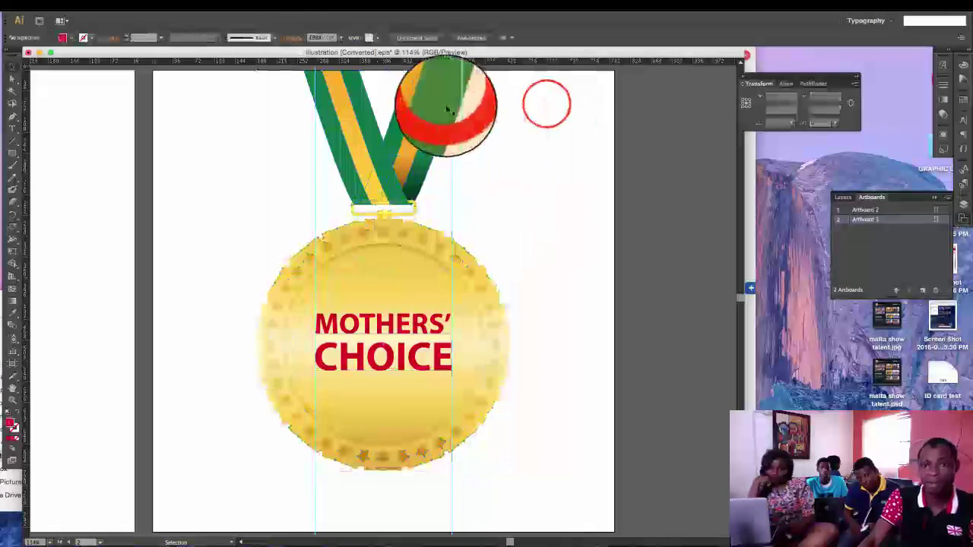
- Isolate the front ribbon's yellow stripe on the copied medal and recolour it with the lettering's crimson using the Eyedropper
double_click(445, 99)
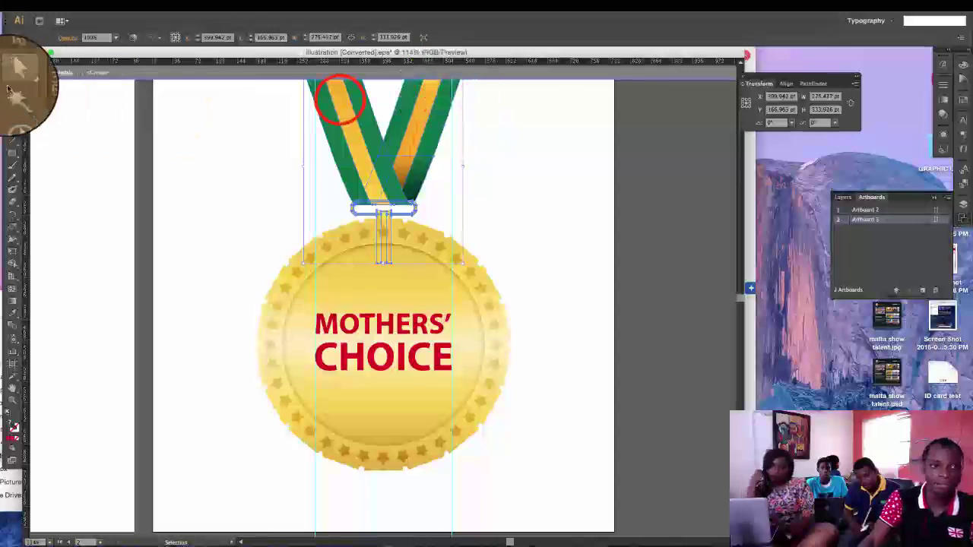
double_click(340, 105)
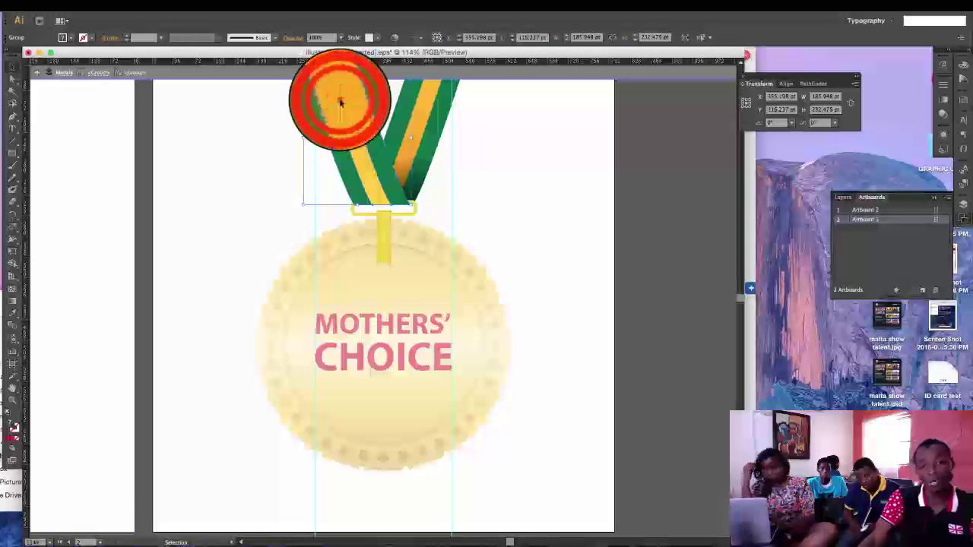
double_click(340, 103)
double_click(339, 105)
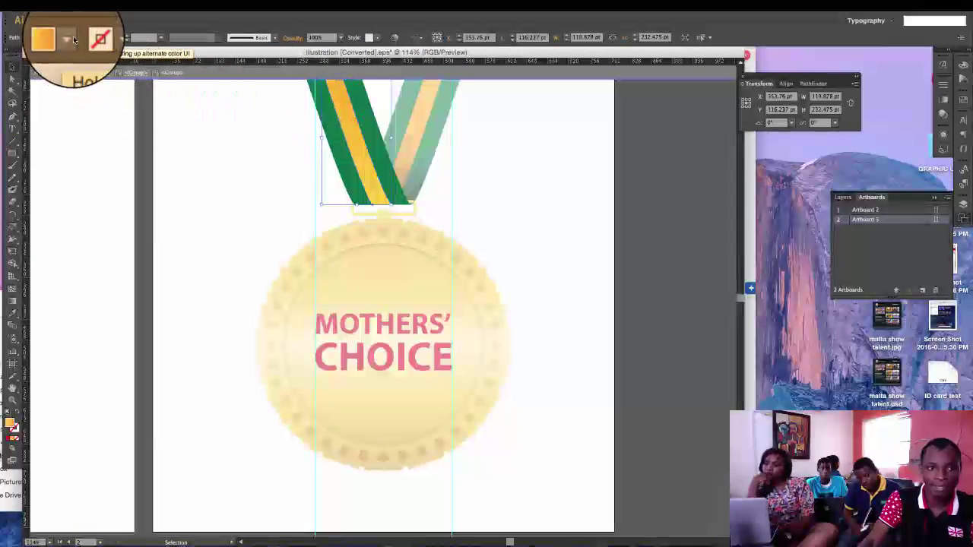
click(12, 310)
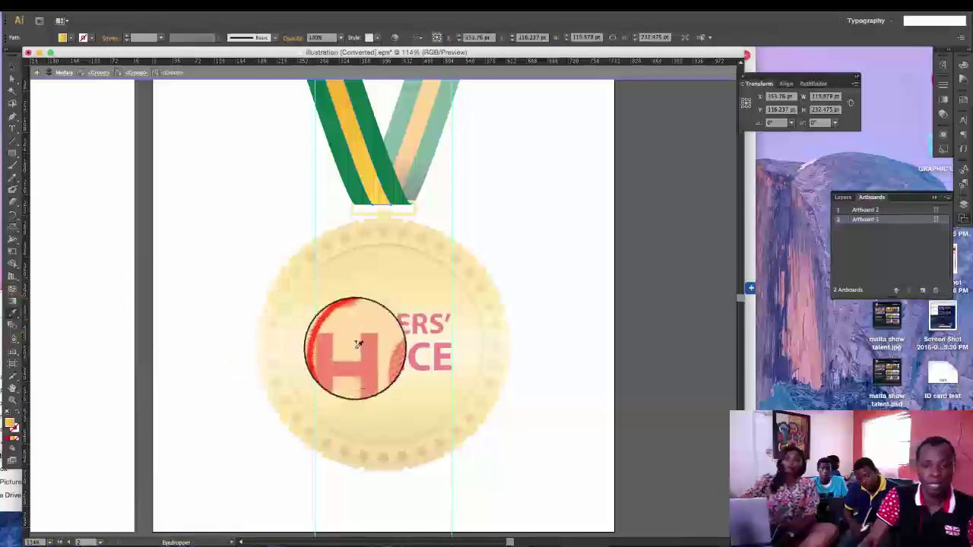
click(365, 346)
click(13, 67)
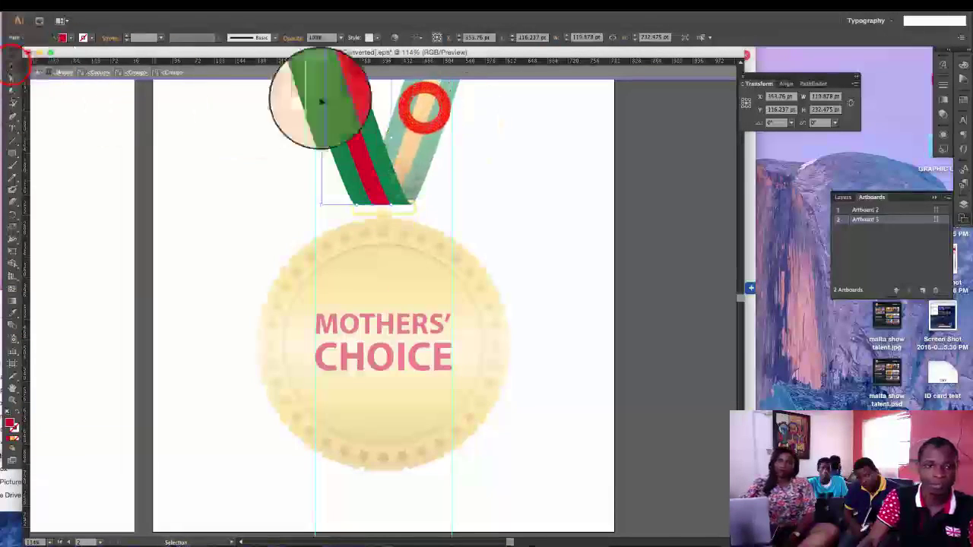
- Isolate the copied medal's rear ribbon stripe, sample the lettering's crimson onto it, and leave isolation mode
double_click(424, 108)
click(424, 109)
click(521, 124)
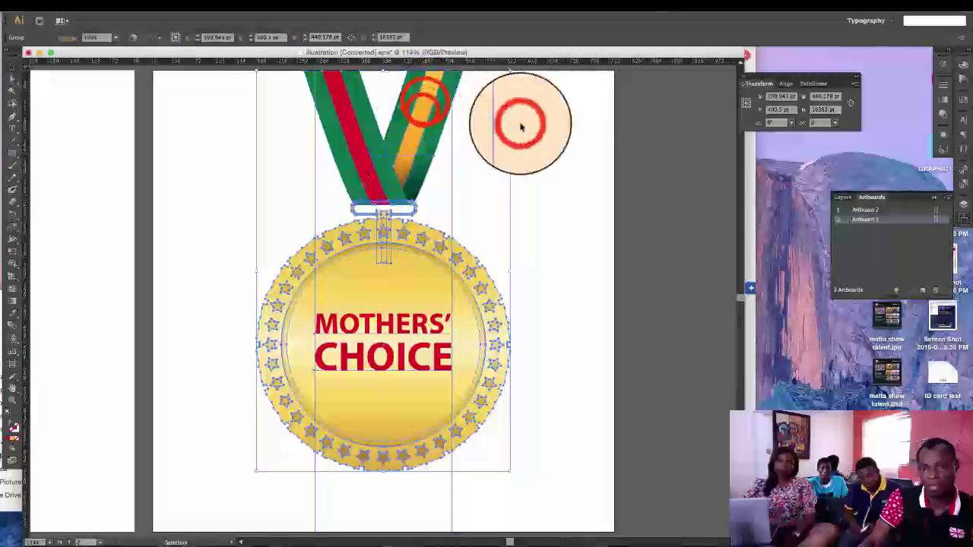
double_click(424, 109)
double_click(426, 104)
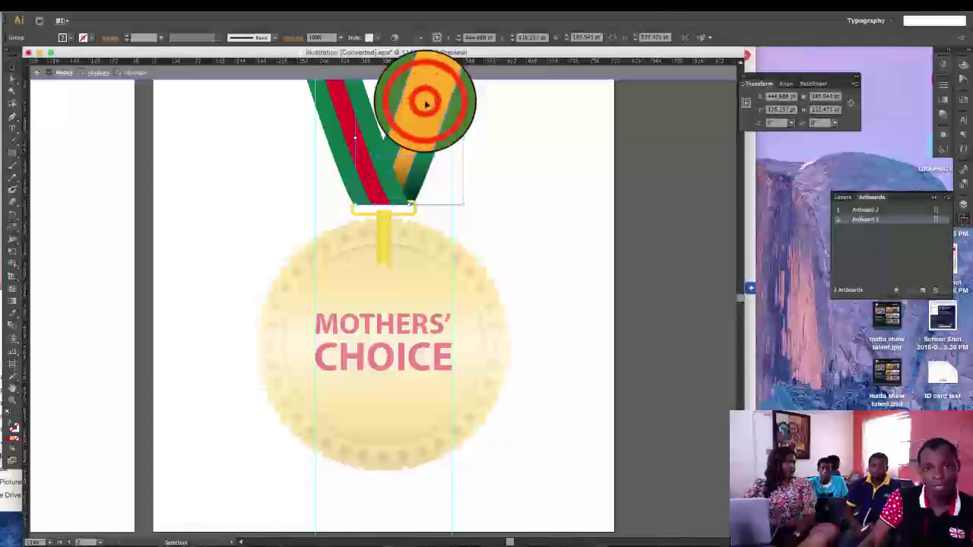
double_click(425, 105)
double_click(424, 105)
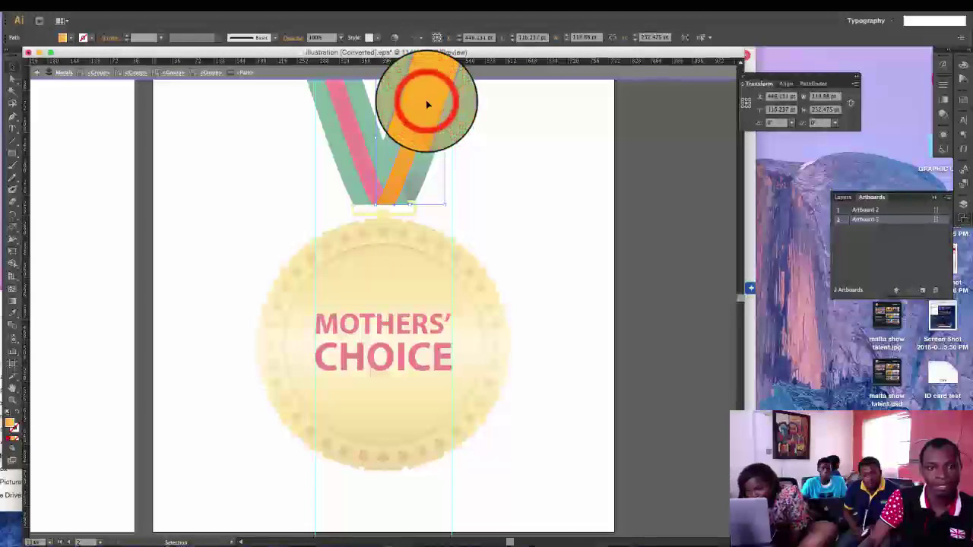
drag(426, 100, 26, 284)
click(13, 312)
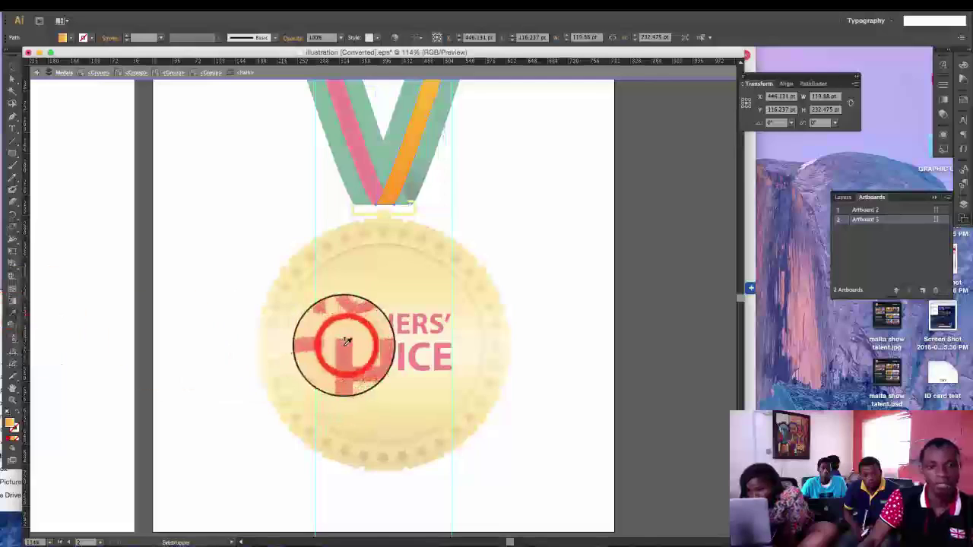
click(347, 341)
click(15, 67)
double_click(201, 146)
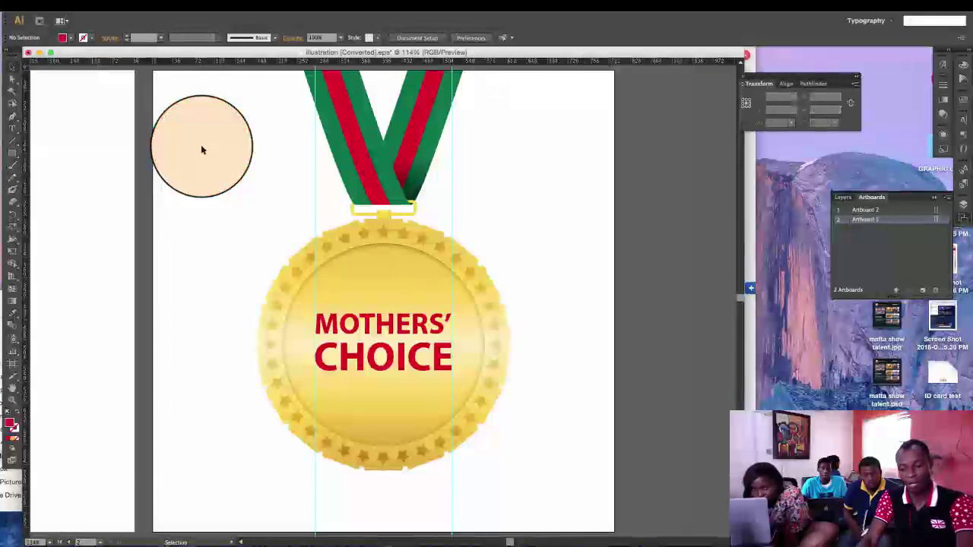
key(super+minus)
key(super+minus)
key(super+minus)
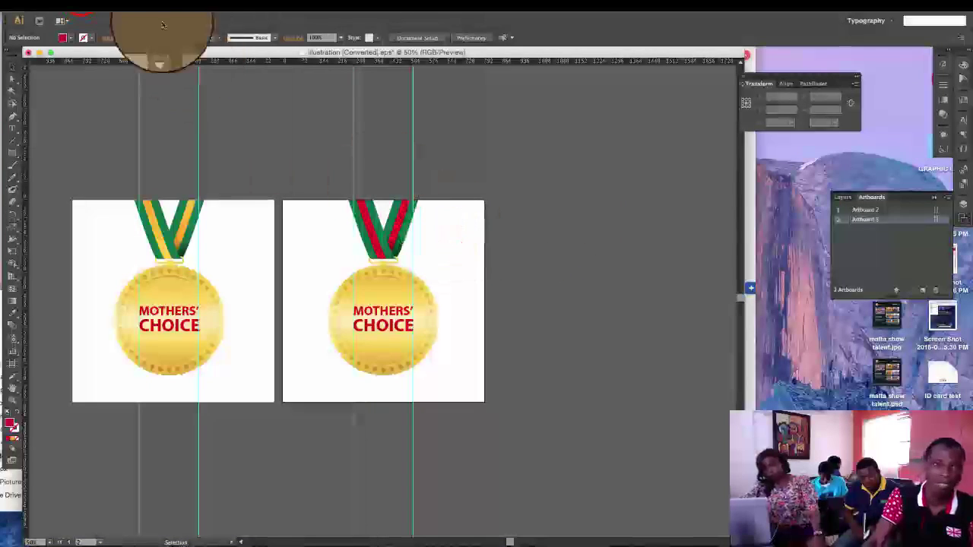
click(80, 6)
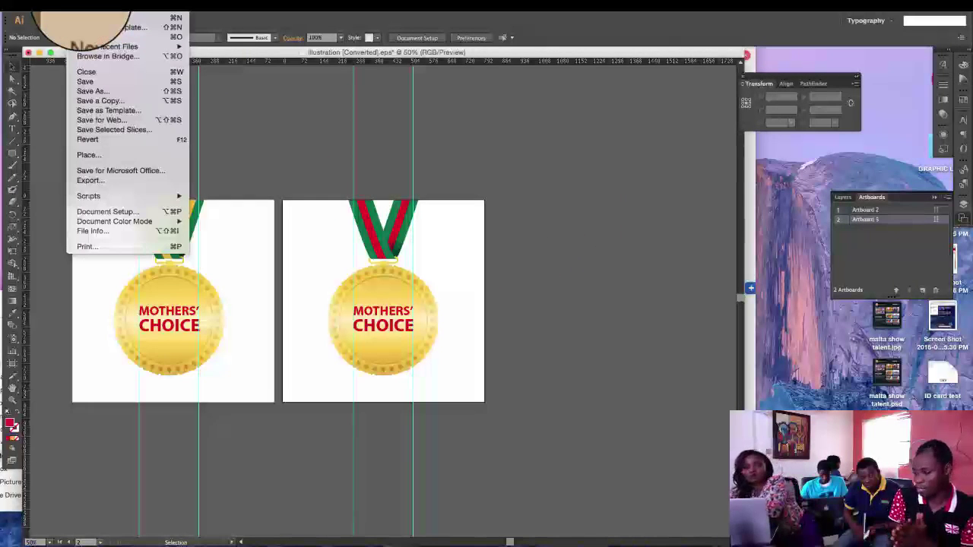
click(492, 141)
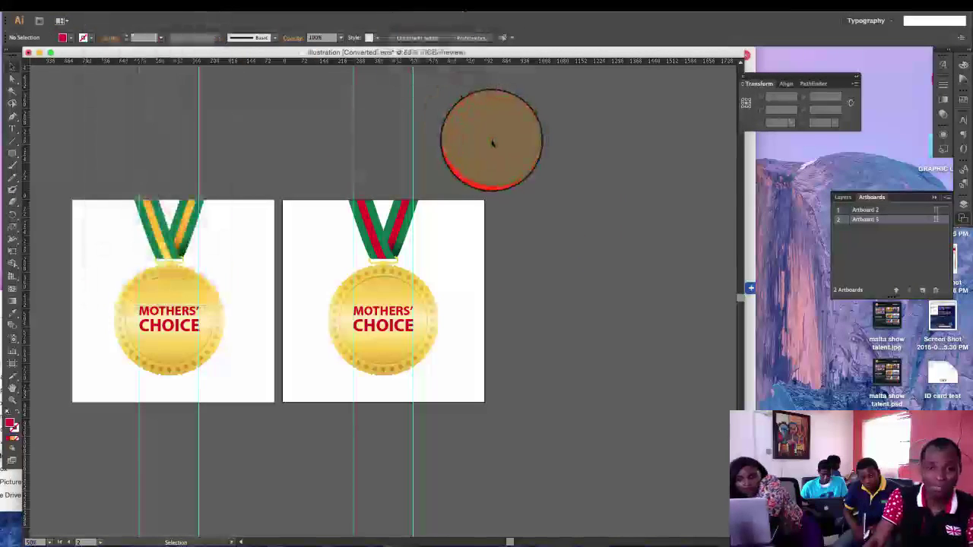
key(super+Tab)
key(super+Tab)
key(super+Tab)
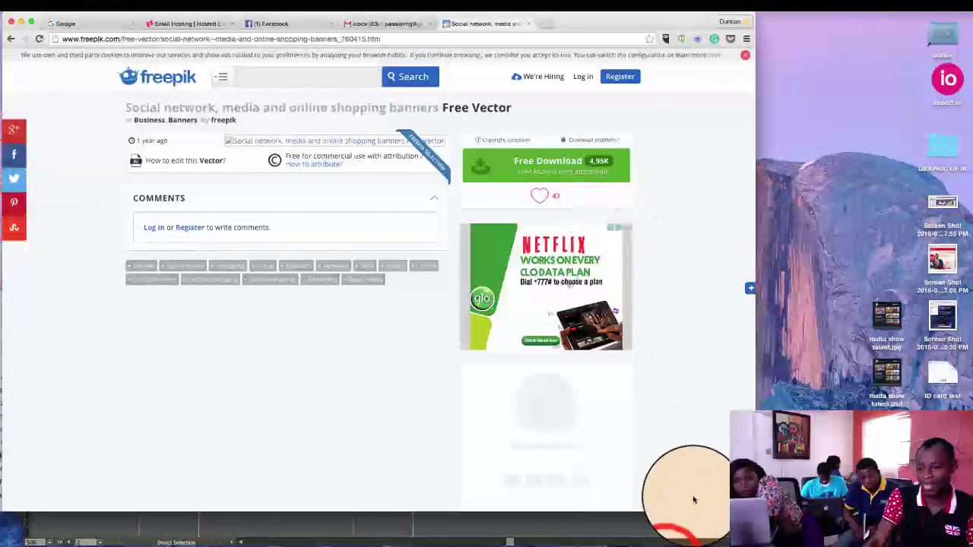
key(super+Tab)
key(super+minus)
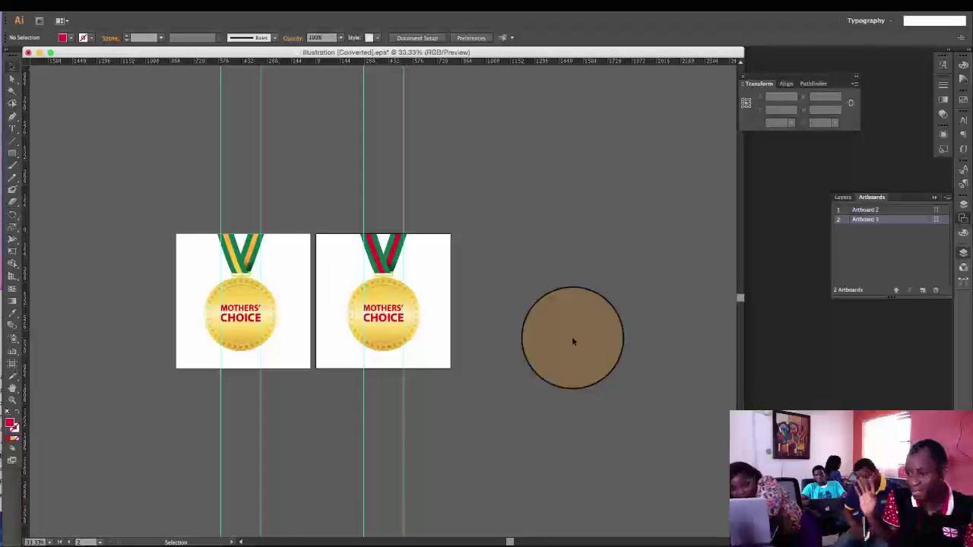
- Switch to Photoshop and create a new document 640 pixels wide and 640 pixels high
click(765, 280)
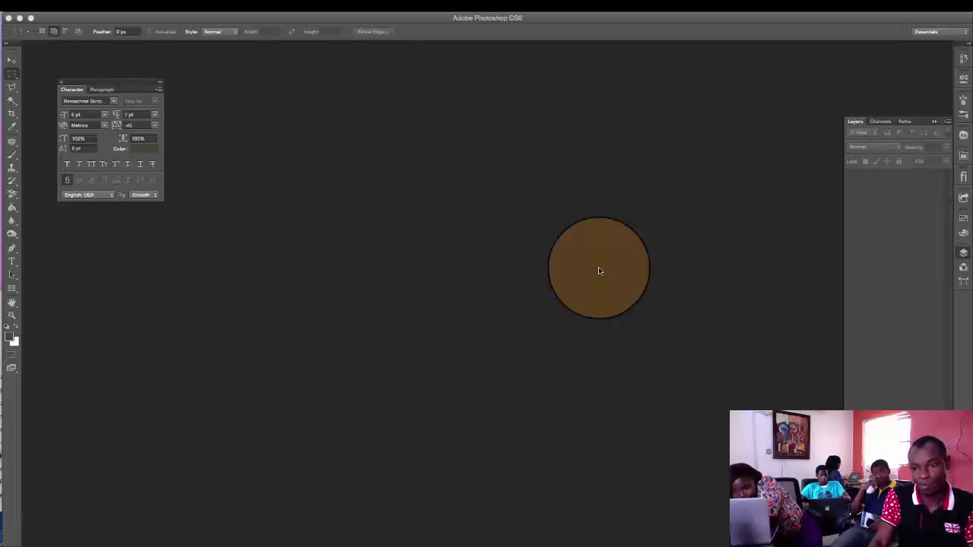
key(super+n)
click(422, 233)
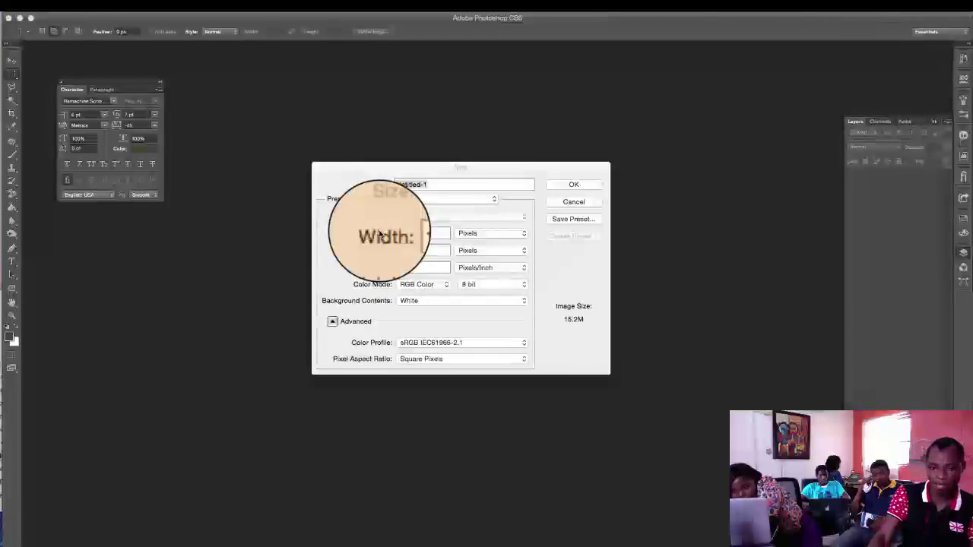
click(424, 233)
click(421, 234)
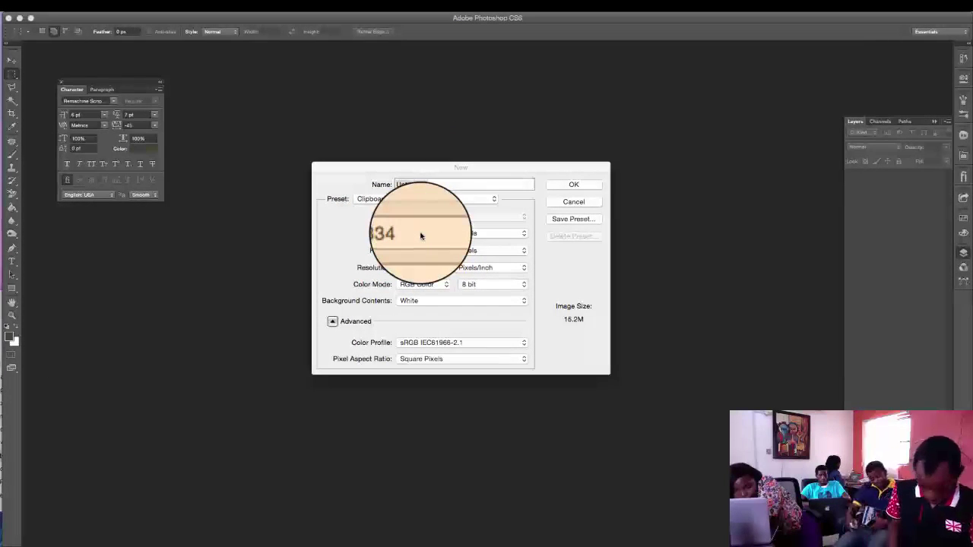
click(420, 236)
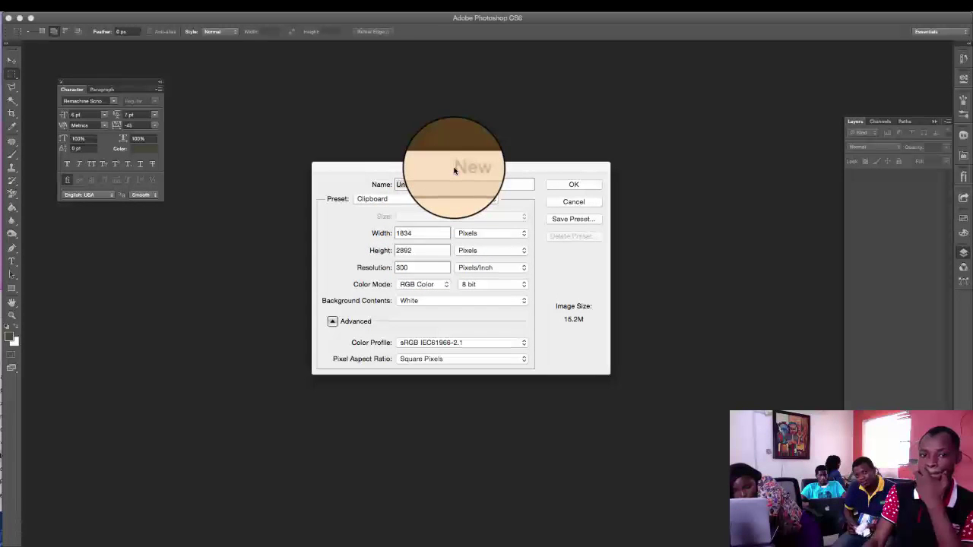
click(22, 150)
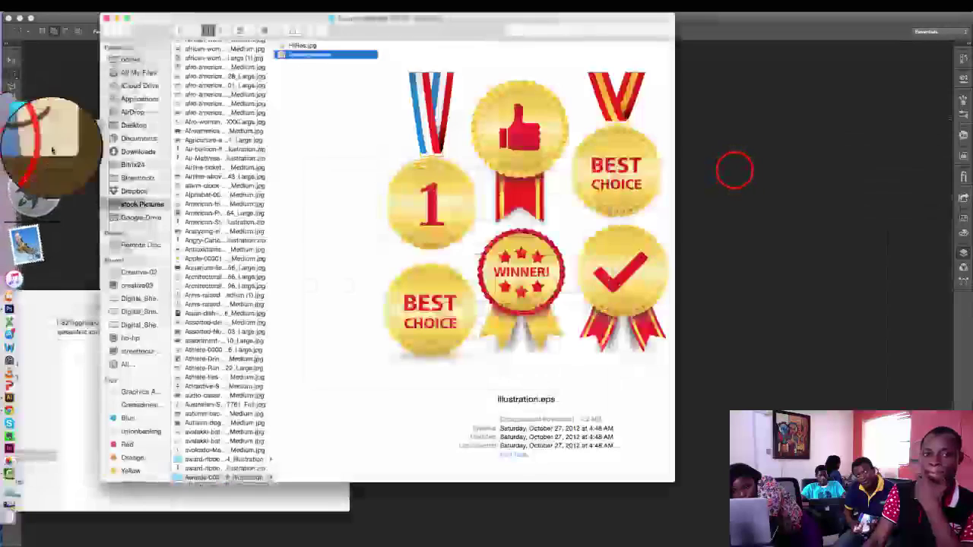
click(734, 171)
drag(426, 235, 375, 235)
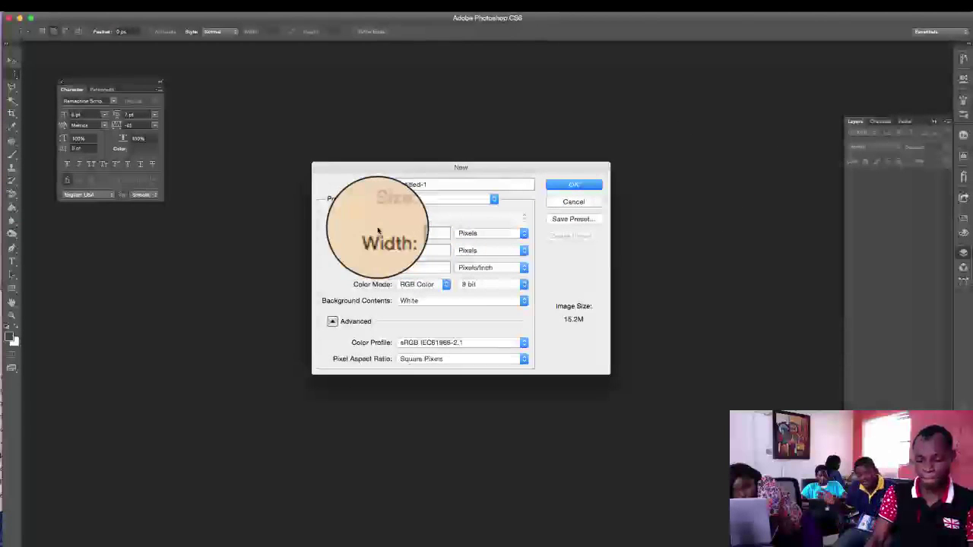
text(640)
key(Tab)
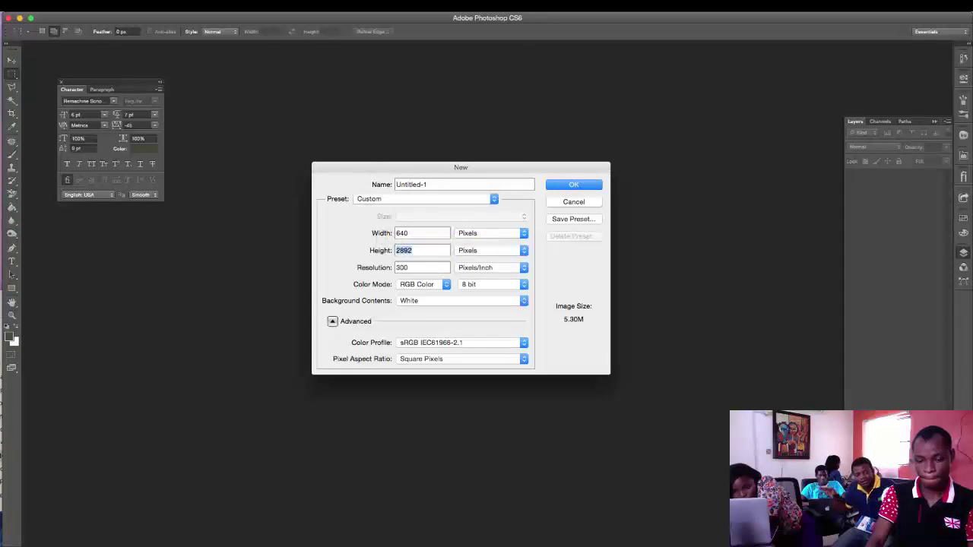
text(640)
key(Return)
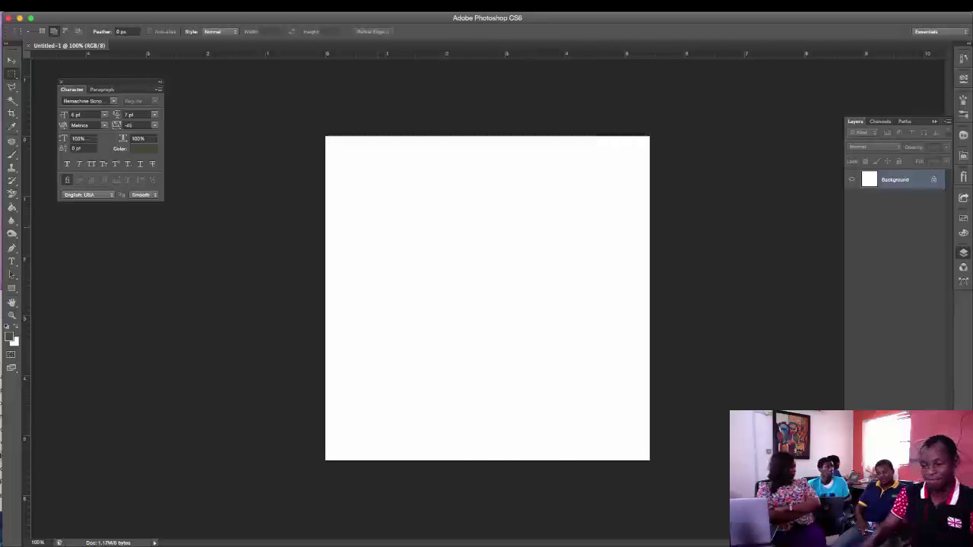
- Copy the red-striped medal from Illustrator, paste it into the new Photoshop document as a Smart Object, and commit its placement
key(super+Tab)
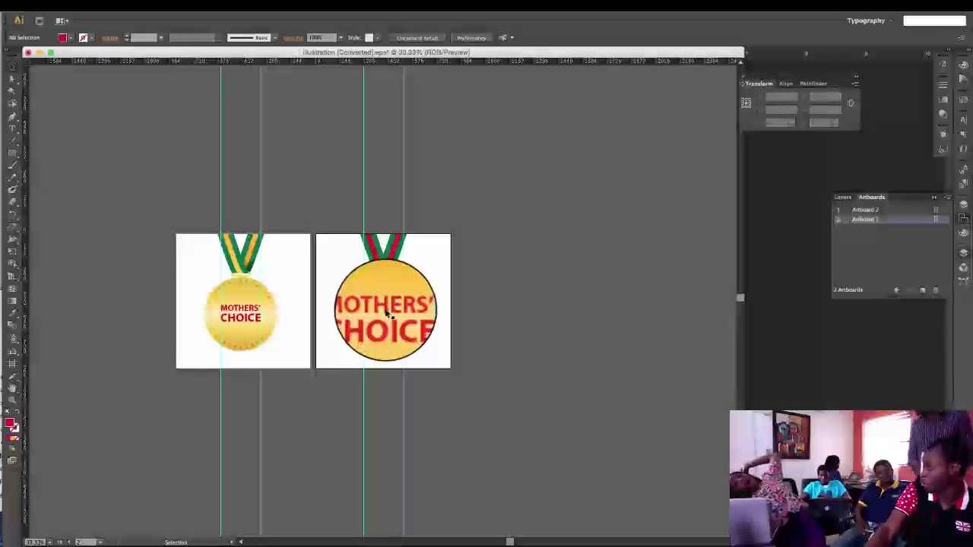
key(super+equal)
click(387, 307)
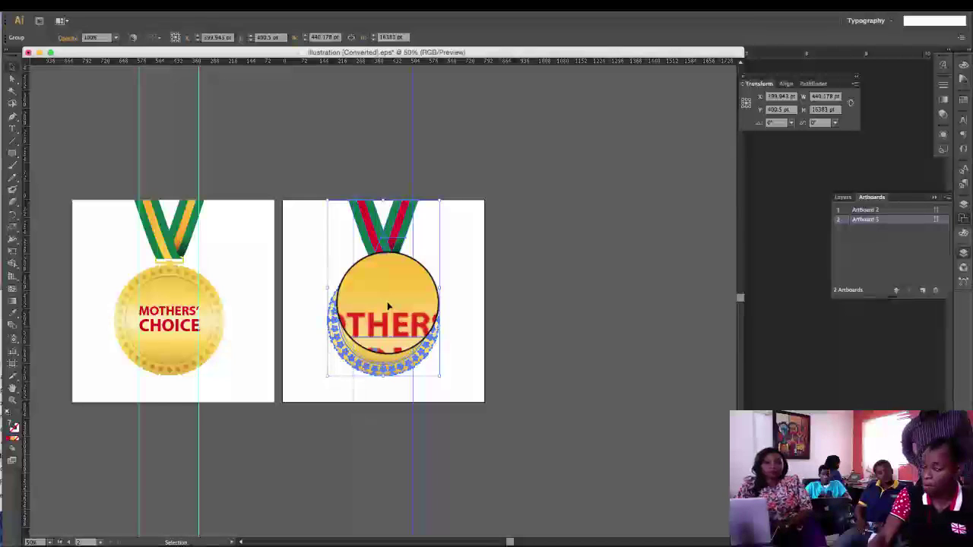
key(a)
key(super+Tab)
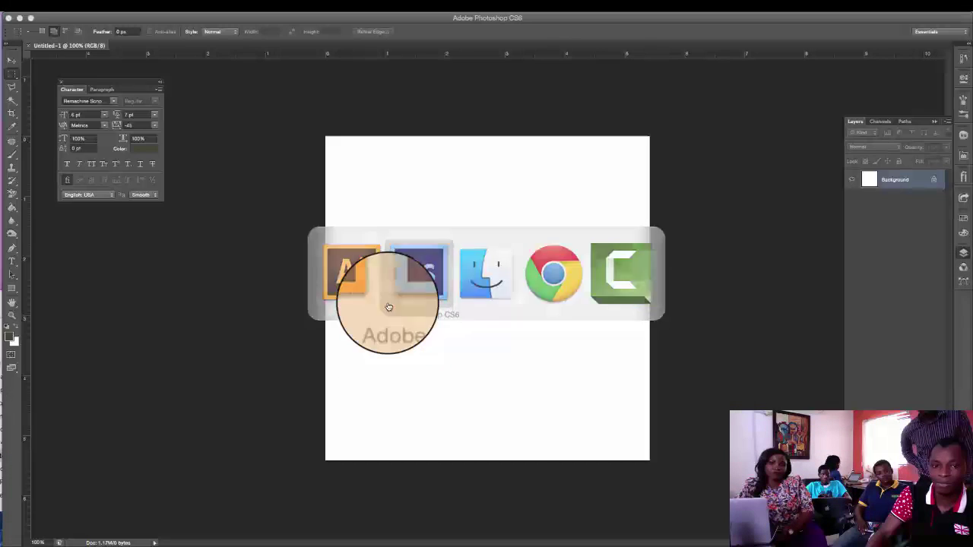
key(v)
key(super+v)
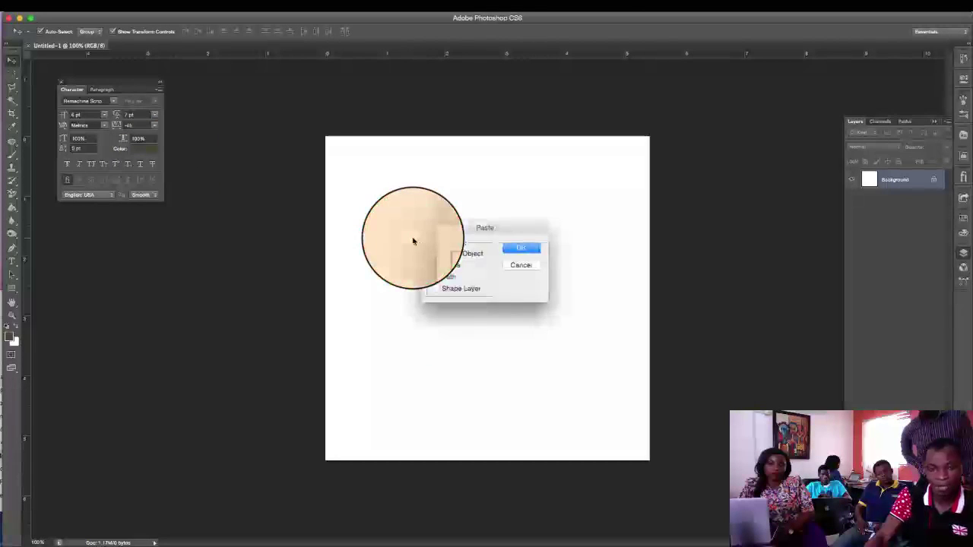
click(522, 249)
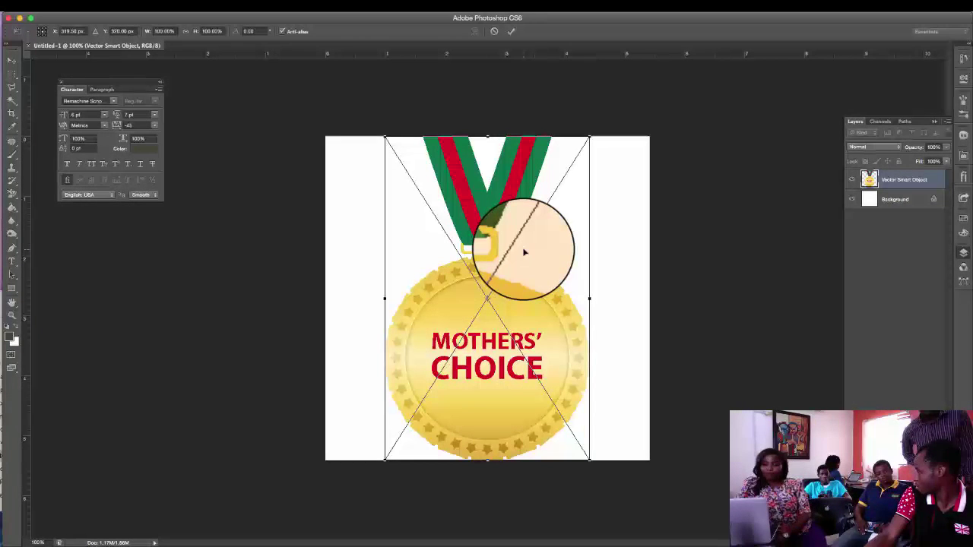
mouse_move(588, 138)
mouse_down()
mouse_move(640, 70)
mouse_move(589, 139)
mouse_move(602, 145)
mouse_up()
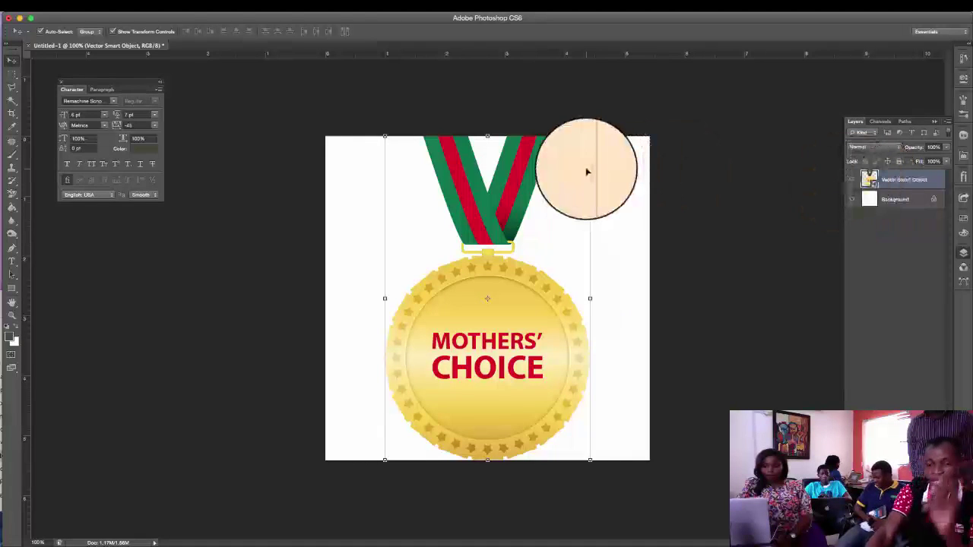
- Switch to Illustrator and isolate the front ribbon group on the red-striped medal for copying
key(super+Tab)
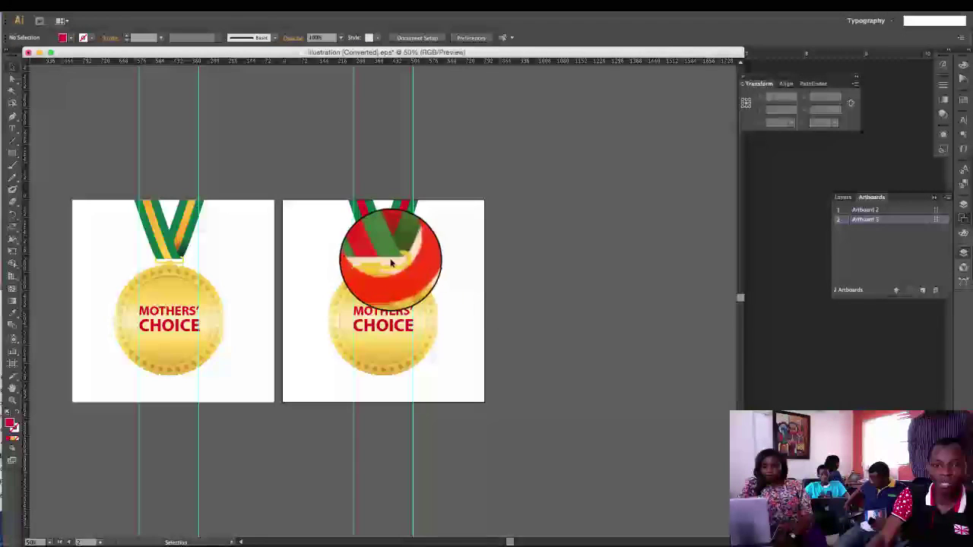
double_click(387, 254)
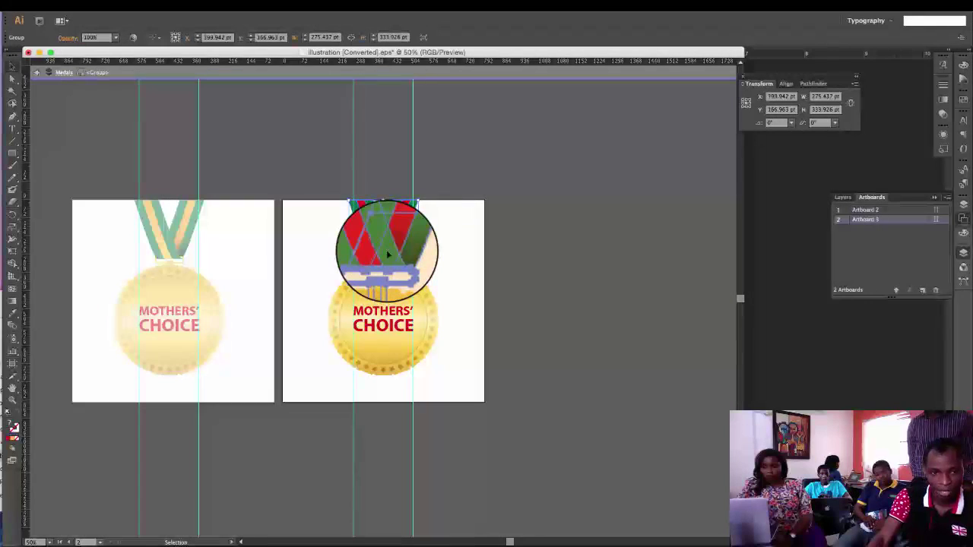
double_click(387, 252)
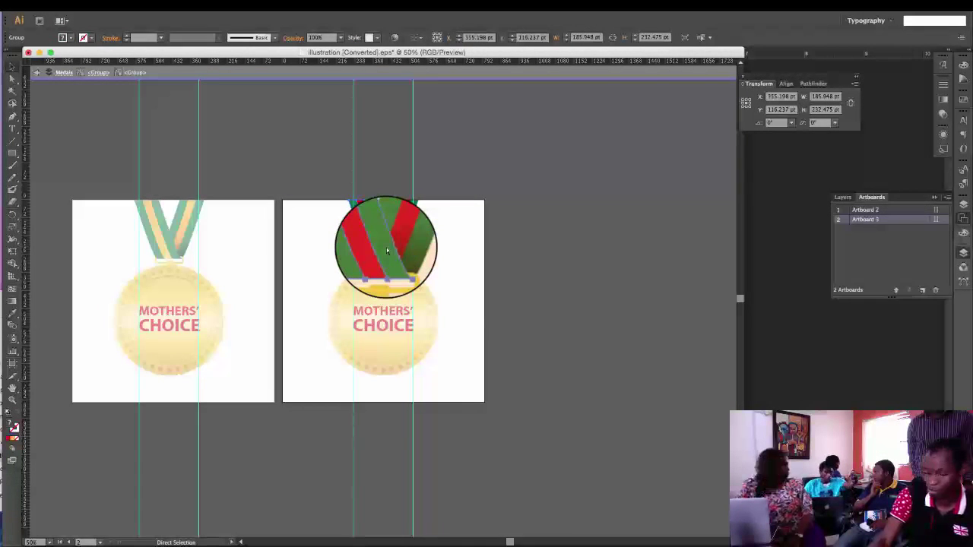
- Paste the copied front ribbon into the Photoshop document as a Smart Object and place it to the left of the medal's ribbon
key(super+Tab)
key(super+v)
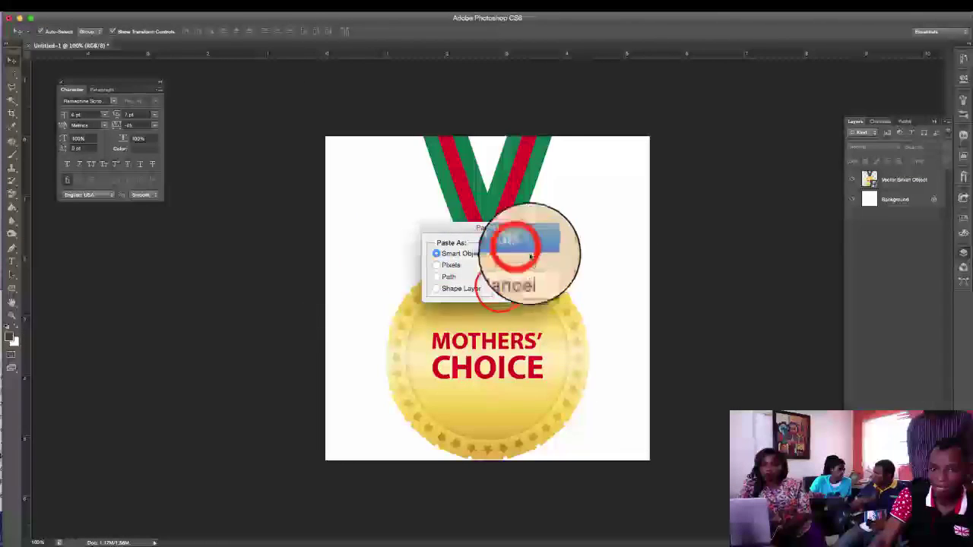
click(525, 253)
drag(617, 137, 386, 202)
key(Return)
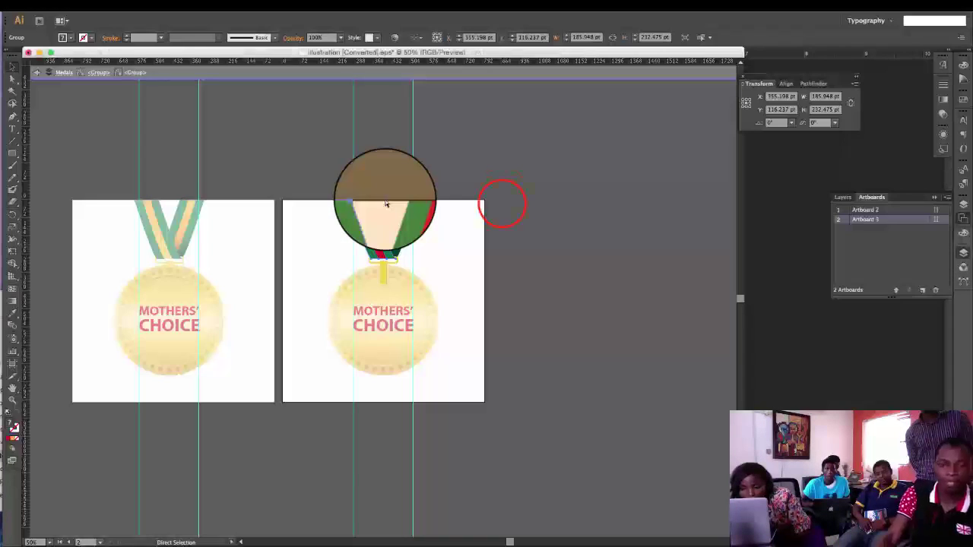
- Leave isolation mode in Illustrator, deselect the medal, and revert the document to its saved version
drag(386, 211, 371, 223)
click(414, 296)
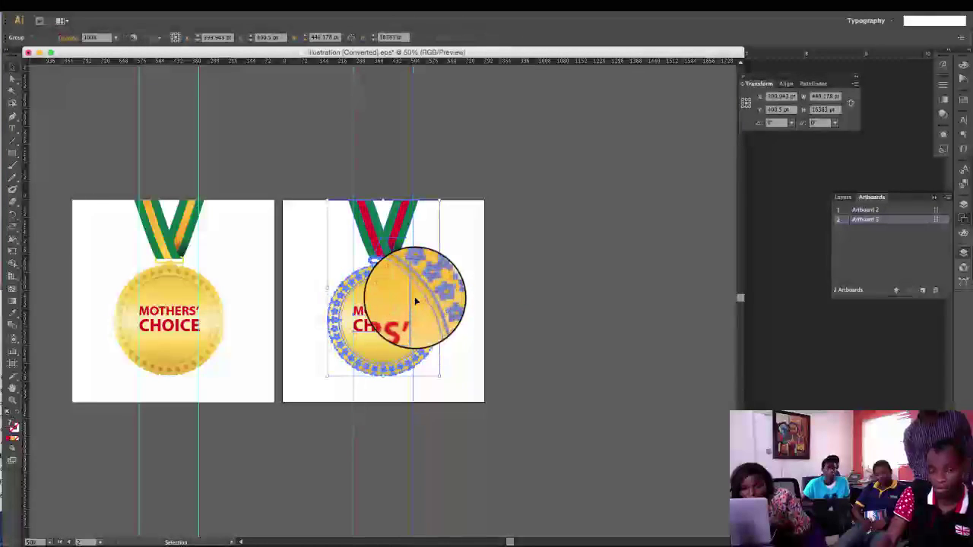
click(595, 238)
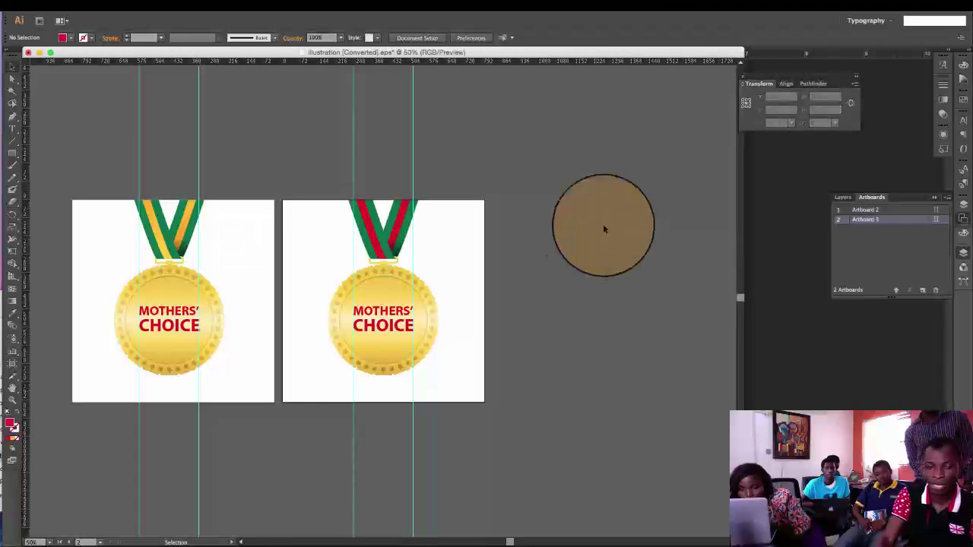
click(76, 4)
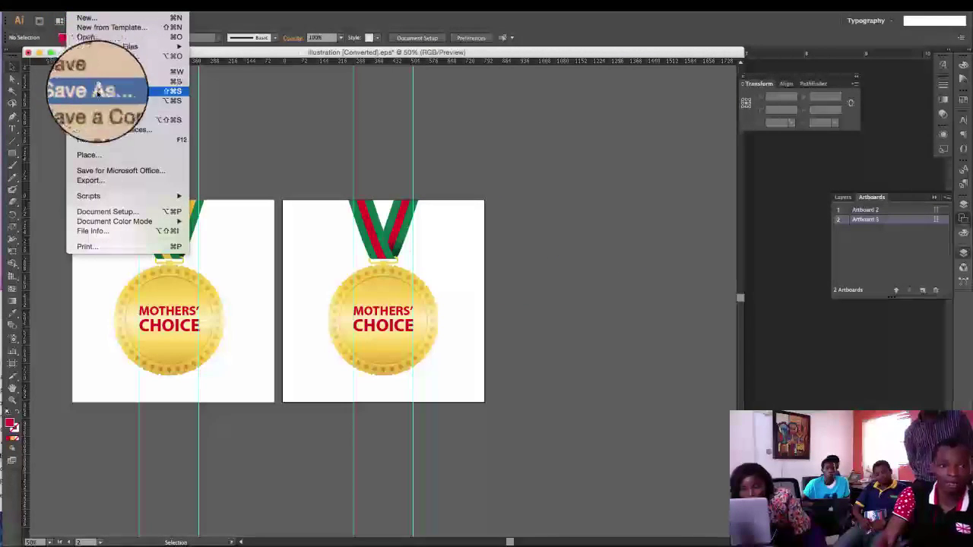
click(109, 140)
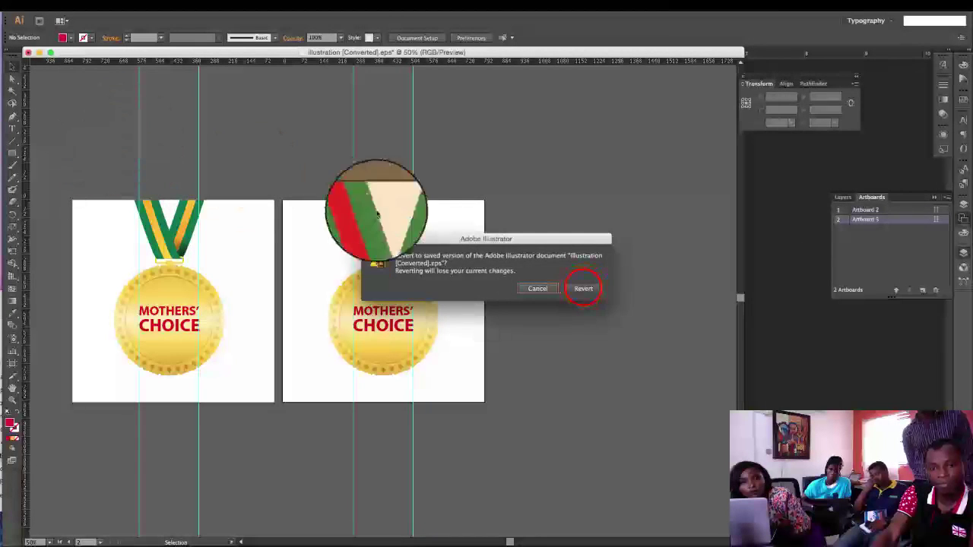
click(583, 288)
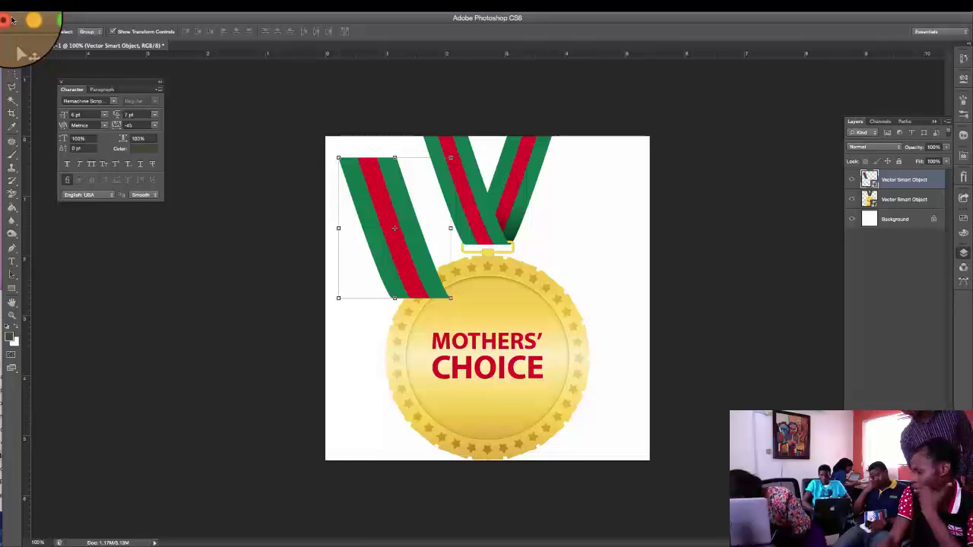
- In Photoshop, move the separate ribbon up to the canvas's upper edge and scale it down to the height of the medal's ribbon
drag(373, 176, 373, 154)
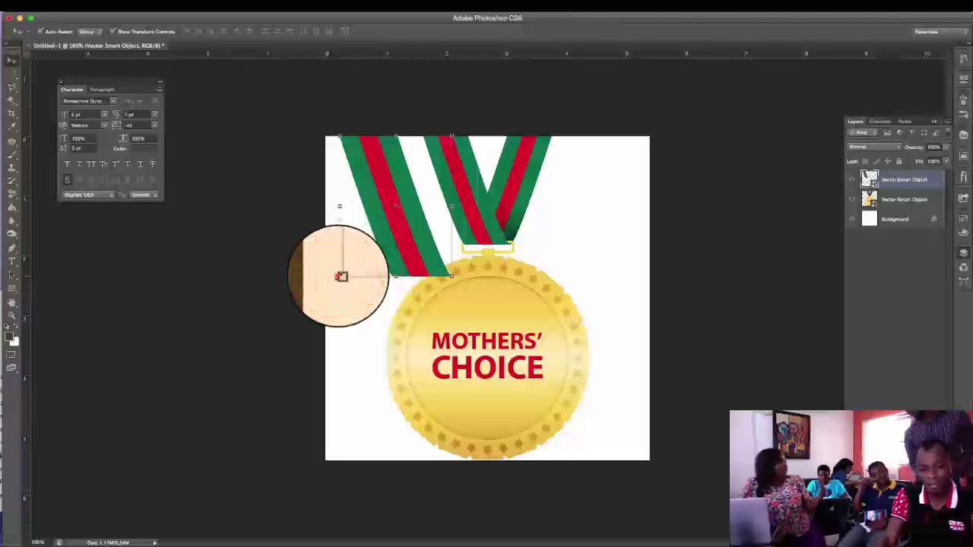
drag(339, 276, 357, 240)
key(Return)
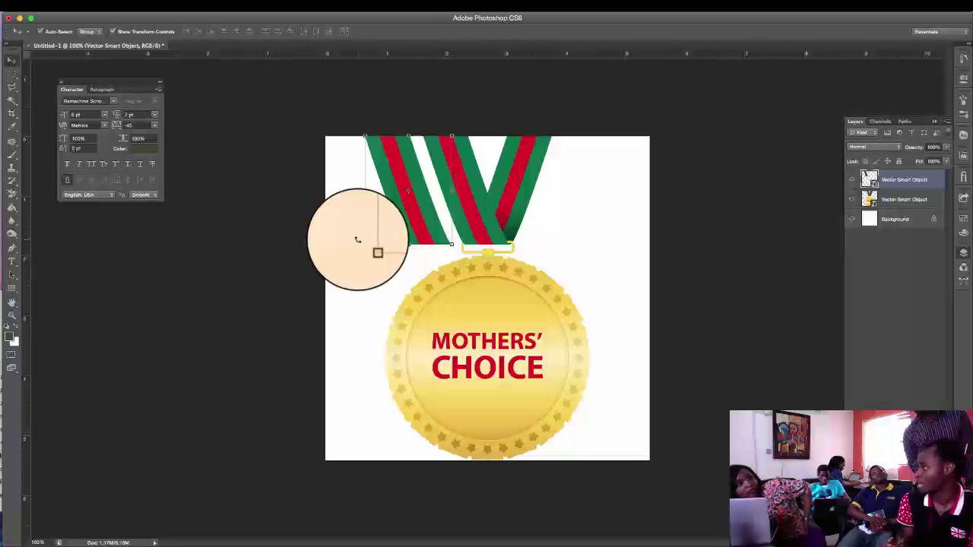
- Switch back to Illustrator and quit it, clearing the clipboard data
key(super+Tab)
key(Tab)
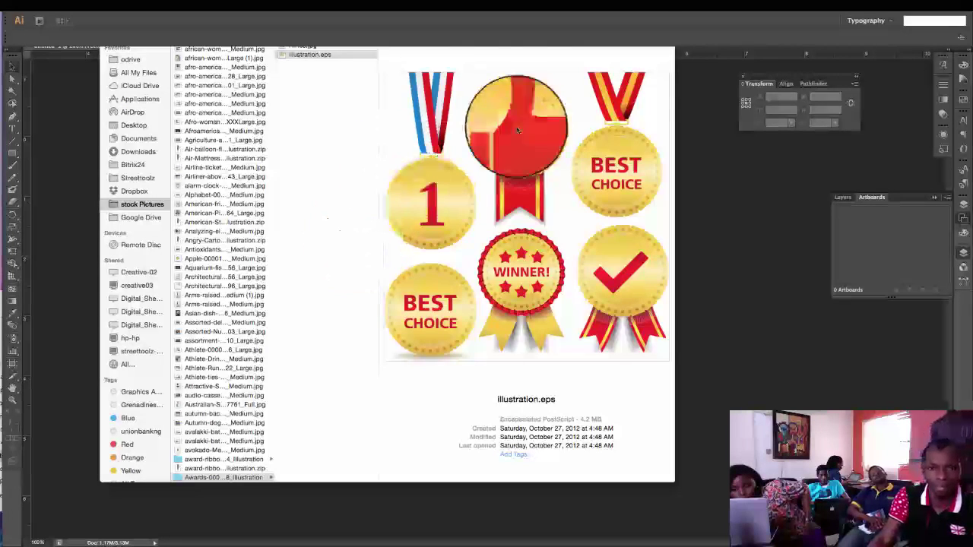
key(super+Tab)
key(Tab)
key(Tab)
key(Tab)
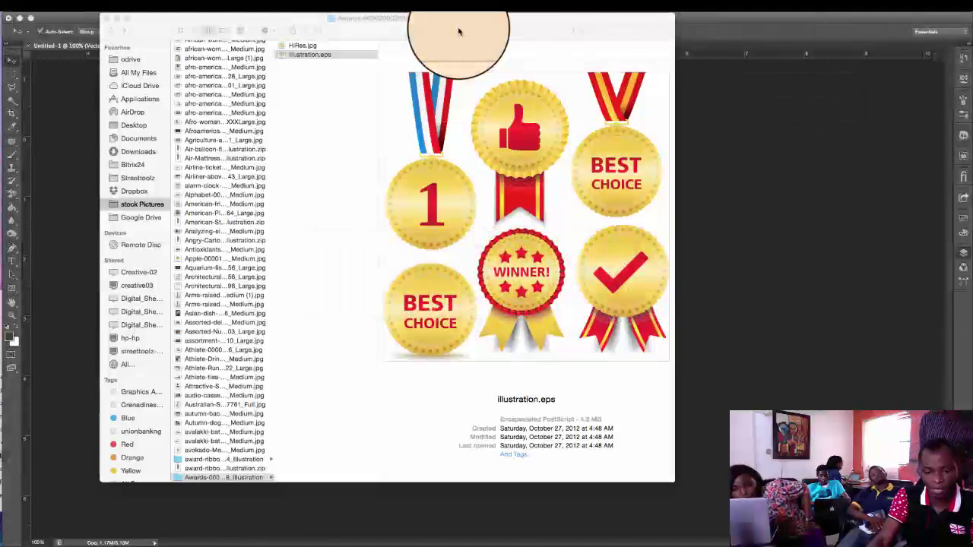
key(super+Tab)
key(Tab)
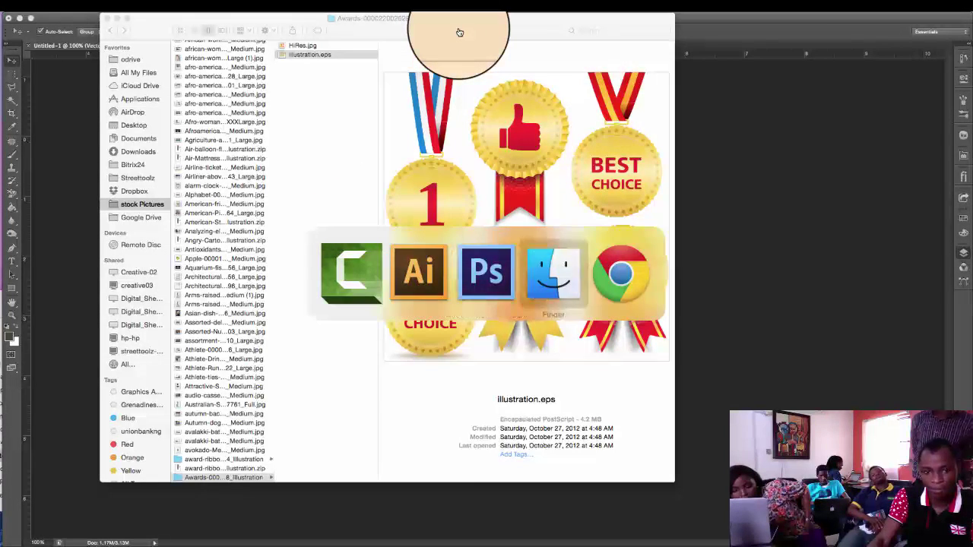
key(super+shift+Tab)
key(super+shift+Tab)
key(super+q)
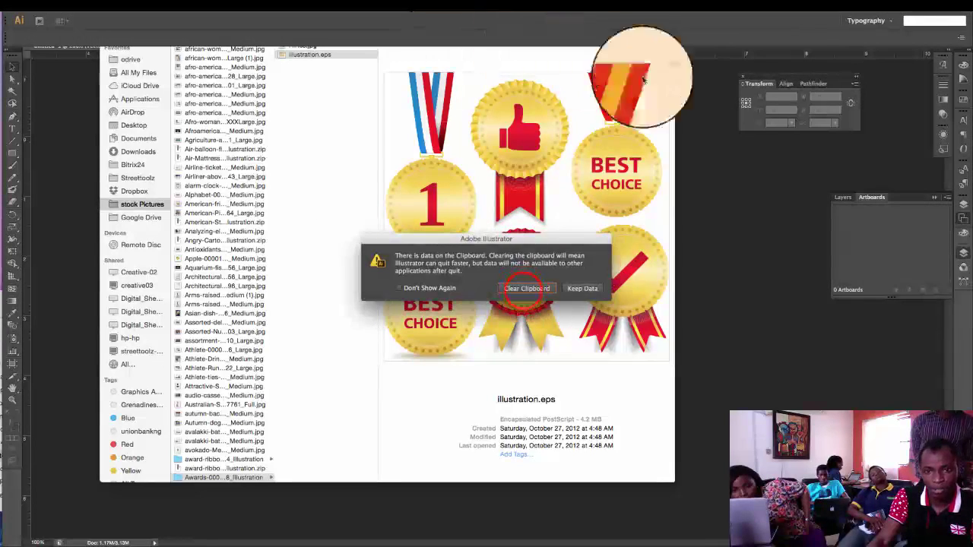
click(525, 288)
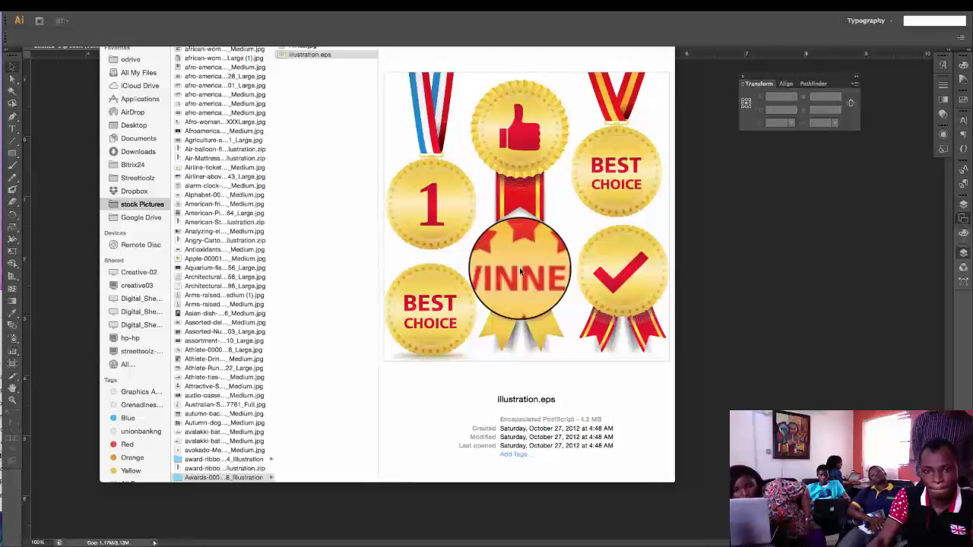